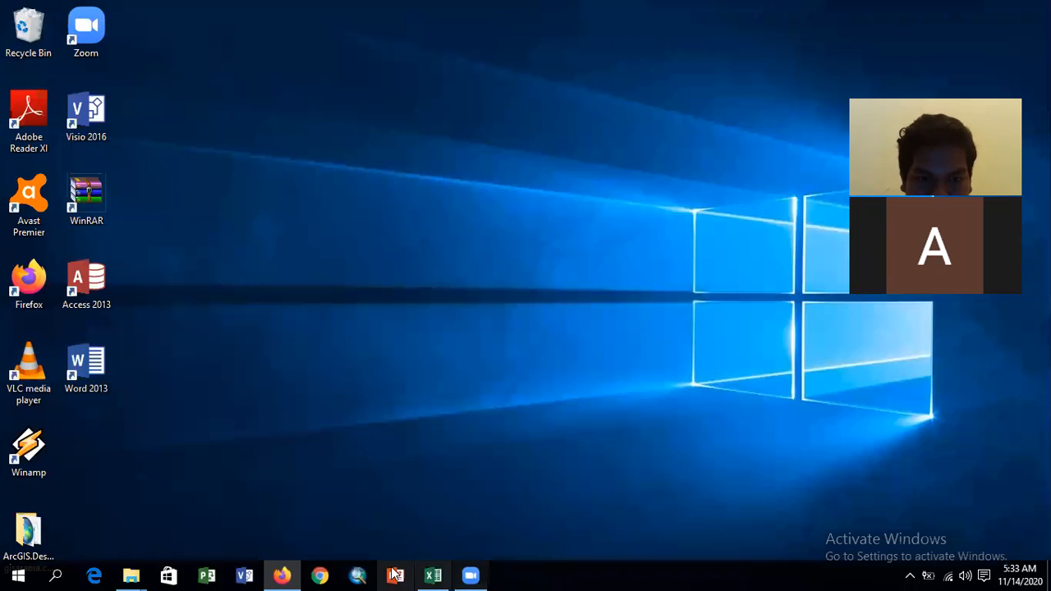
Switch to Excel, bring up the traffic survey analysis workbook and maximize its window
{"action": "left_click", "coordinate": [433, 575]}
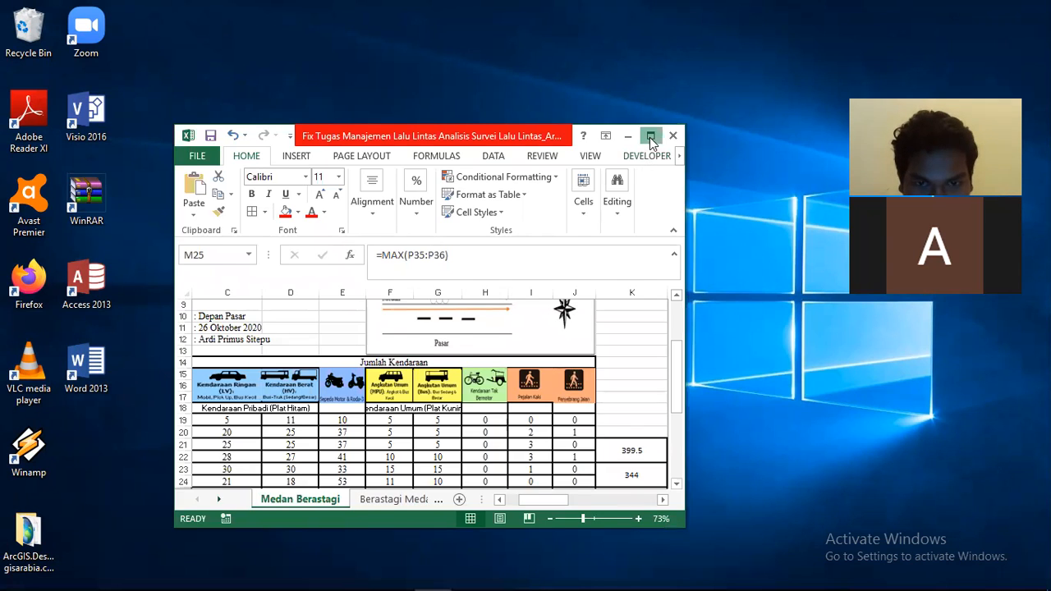
{"action": "left_click_drag", "start_coordinate": [460, 134], "coordinate": [317, 29]}
{"action": "key", "text": "super+Up"}
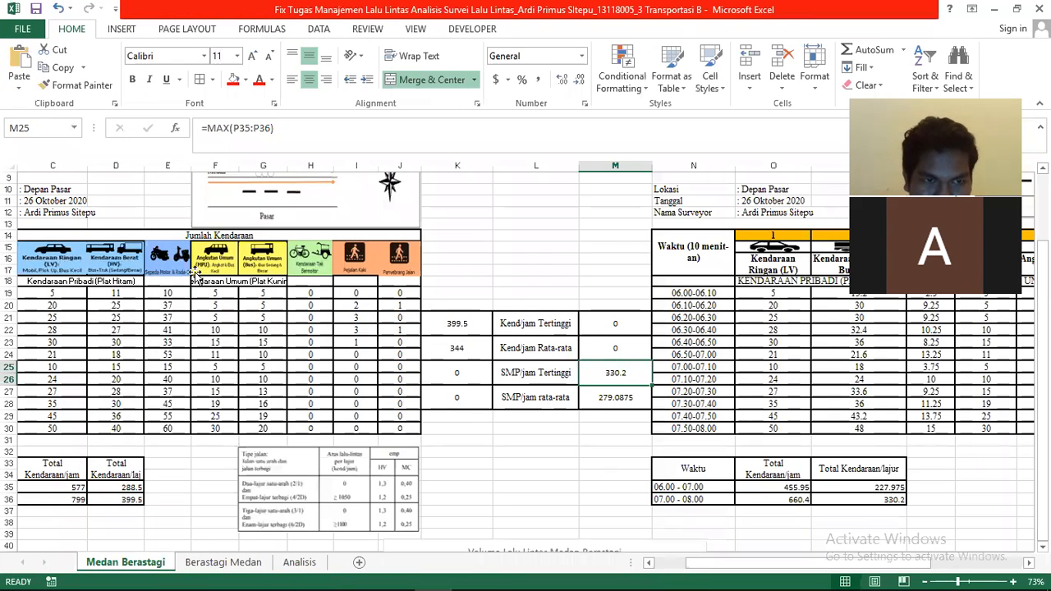
Examine the Dari Node and Ke Node entries above the vehicle count table on the Medan Berastagi sheet
{"action": "left_click", "coordinate": [72, 292]}
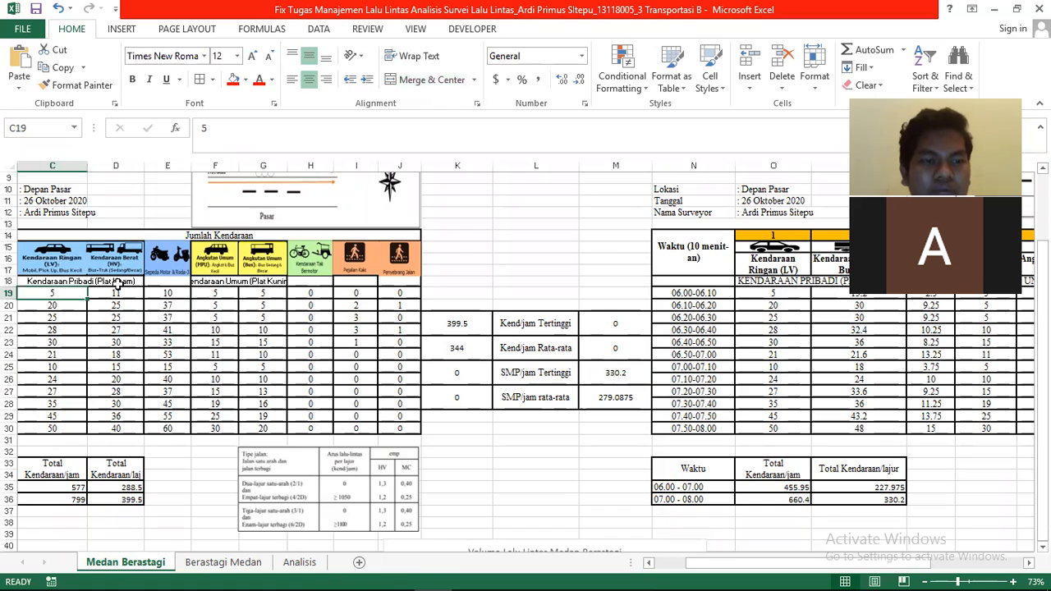
{"action": "scroll", "coordinate": [119, 282], "scroll_direction": "left", "scroll_amount": 3}
{"action": "key", "text": "Up"}
{"action": "key", "text": "Up"}
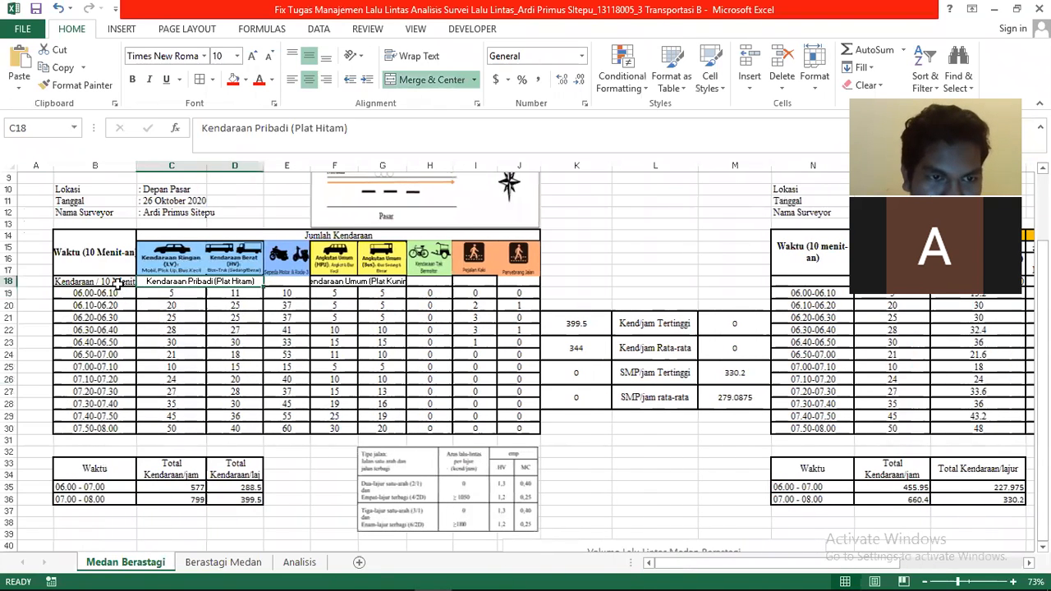
{"action": "key", "text": "Up"}
{"action": "key", "text": "Up"}
{"action": "key", "text": "Up"}
{"action": "key", "text": "Up"}
{"action": "key", "text": "Up"}
{"action": "key", "text": "Up"}
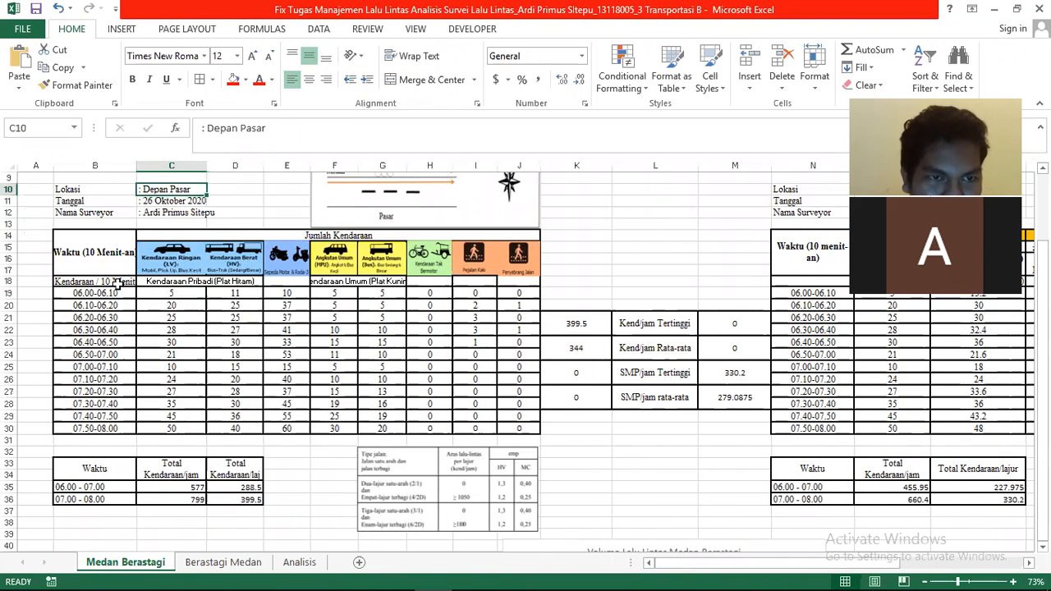
{"action": "key", "text": "Up"}
{"action": "key", "text": "Up"}
{"action": "key", "text": "Up"}
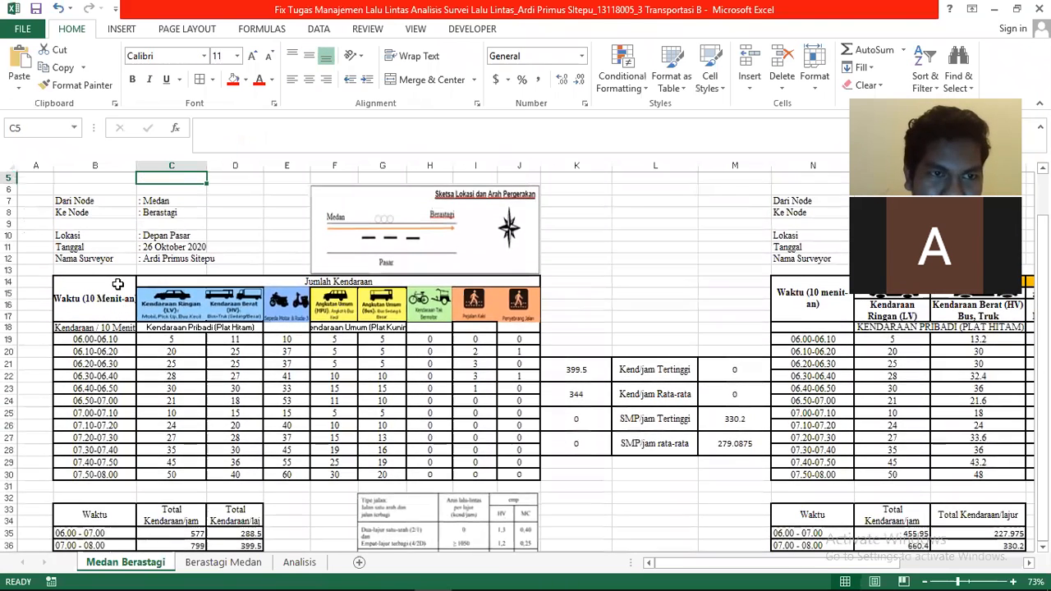
{"action": "key", "text": "Down"}
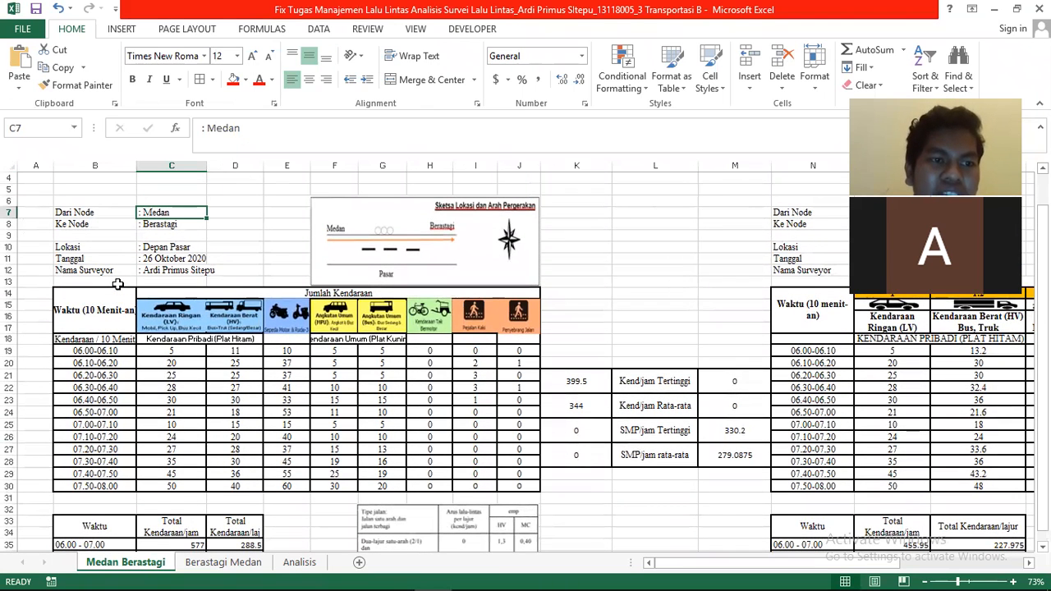
{"action": "key", "text": "Down"}
Review the location and movement direction sketch beside the survey header
{"action": "key", "text": "Right"}
{"action": "key", "text": "Right"}
{"action": "key", "text": "Right"}
{"action": "key", "text": "Right"}
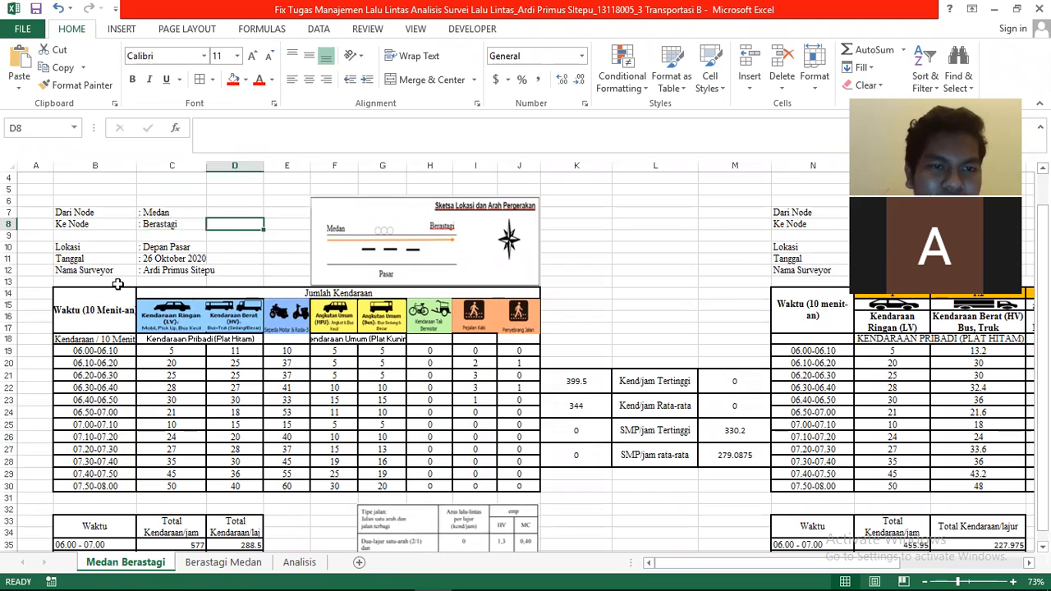
{"action": "key", "text": "Down"}
{"action": "key", "text": "Down"}
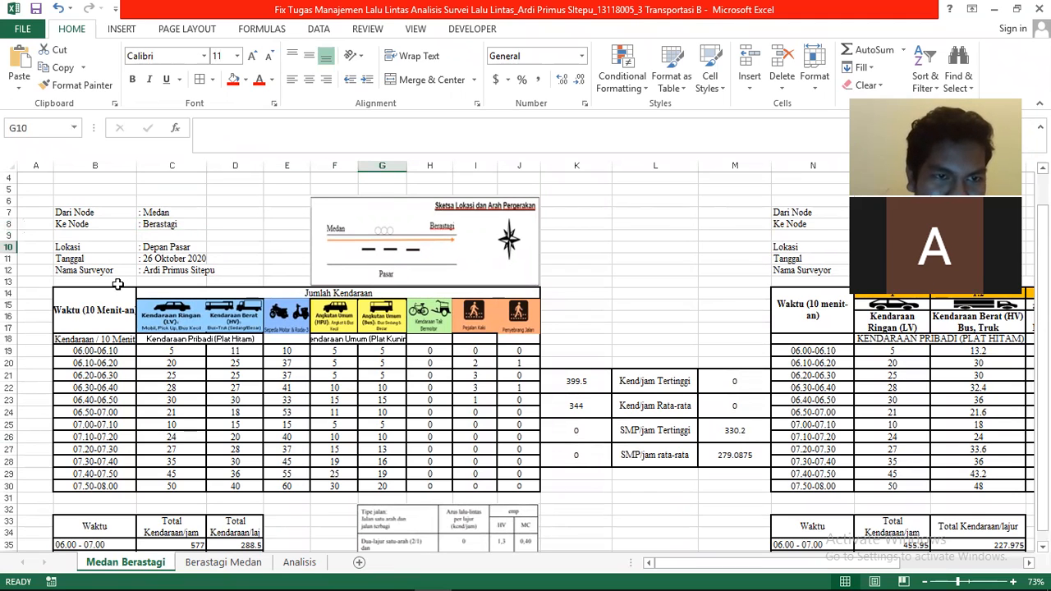
Review the survey's location, date and surveyor name entries in the header
{"action": "key", "text": "Left"}
{"action": "key", "text": "Left"}
{"action": "key", "text": "Left"}
{"action": "key", "text": "Left"}
{"action": "key", "text": "Down"}
{"action": "key", "text": "Down"}
{"action": "key", "text": "Down"}
{"action": "key", "text": "Down"}
{"action": "key", "text": "Down"}
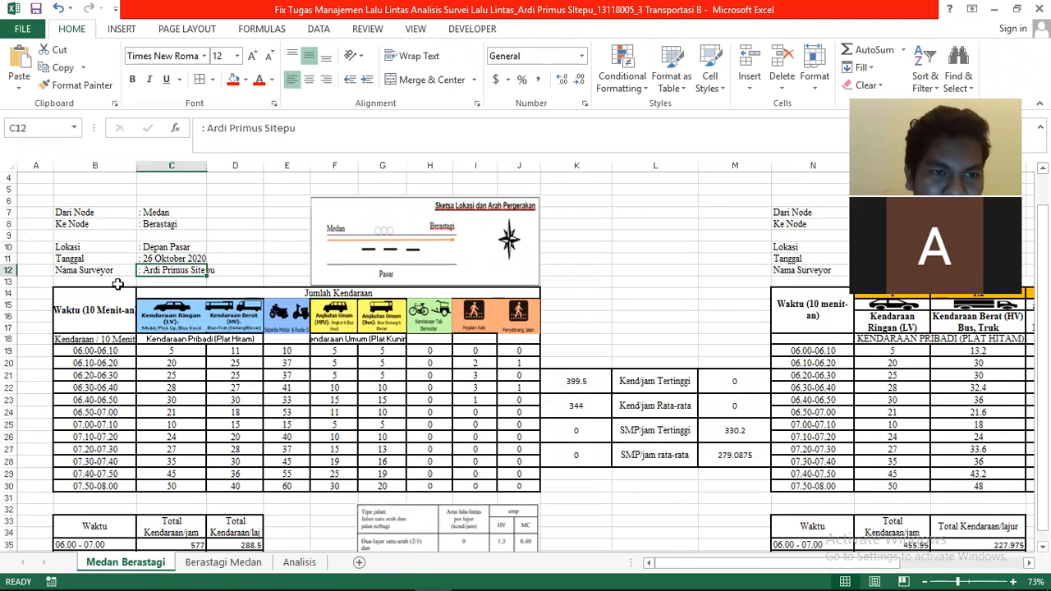
Examine the Jumlah Kendaraan table's headings and vehicle category columns, comparing them with the survey header
{"action": "key", "text": "Down"}
{"action": "key", "text": "Down"}
{"action": "key", "text": "Down"}
{"action": "key", "text": "Up"}
{"action": "key", "text": "Up"}
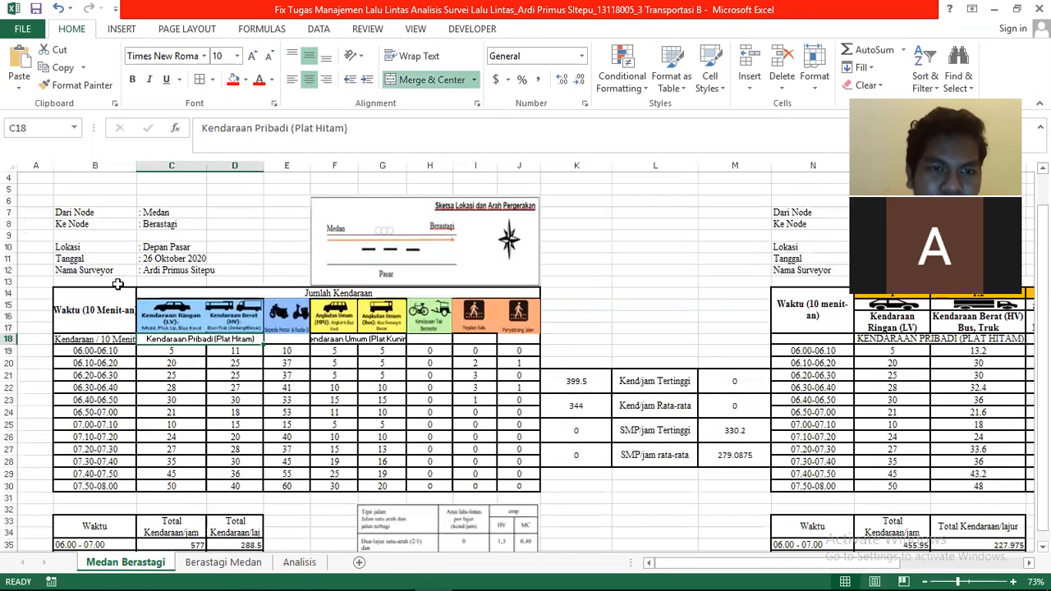
{"action": "key", "text": "Up"}
{"action": "key", "text": "Up"}
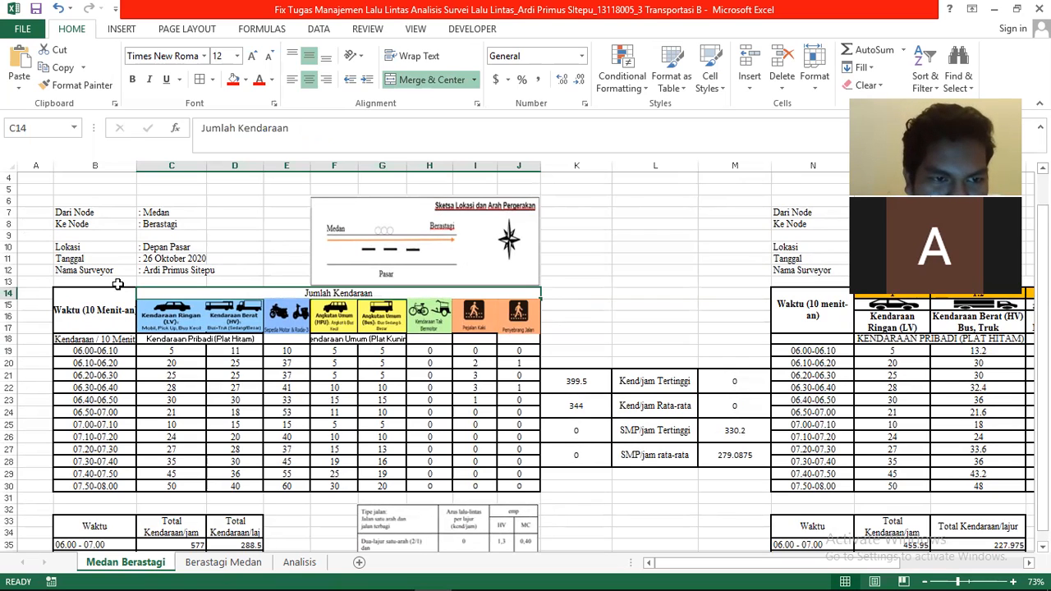
{"action": "key", "text": "Up"}
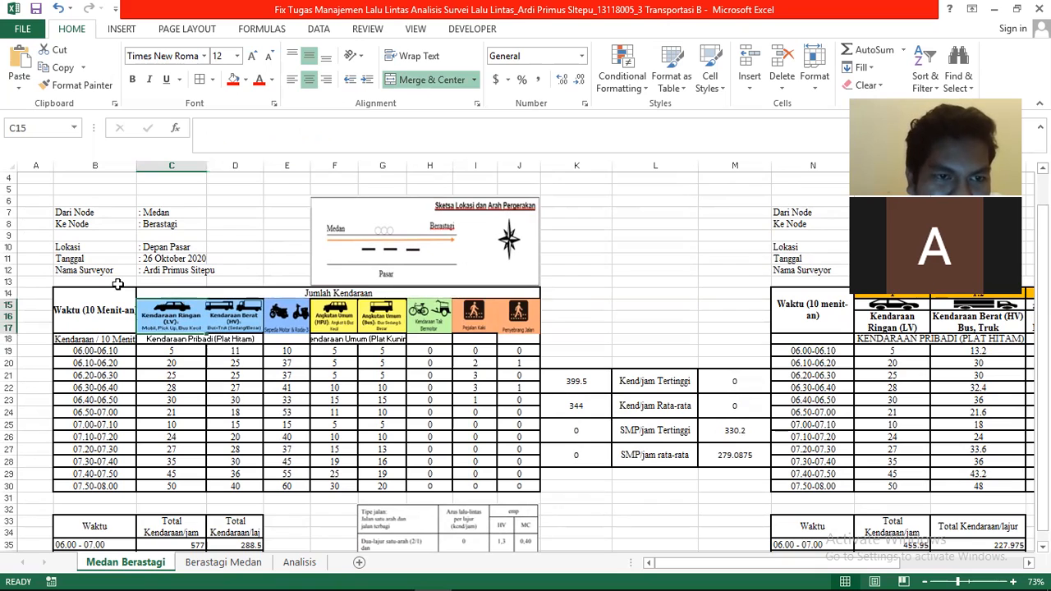
{"action": "key", "text": "Down"}
{"action": "key", "text": "Up"}
{"action": "key", "text": "Up"}
{"action": "key", "text": "Up"}
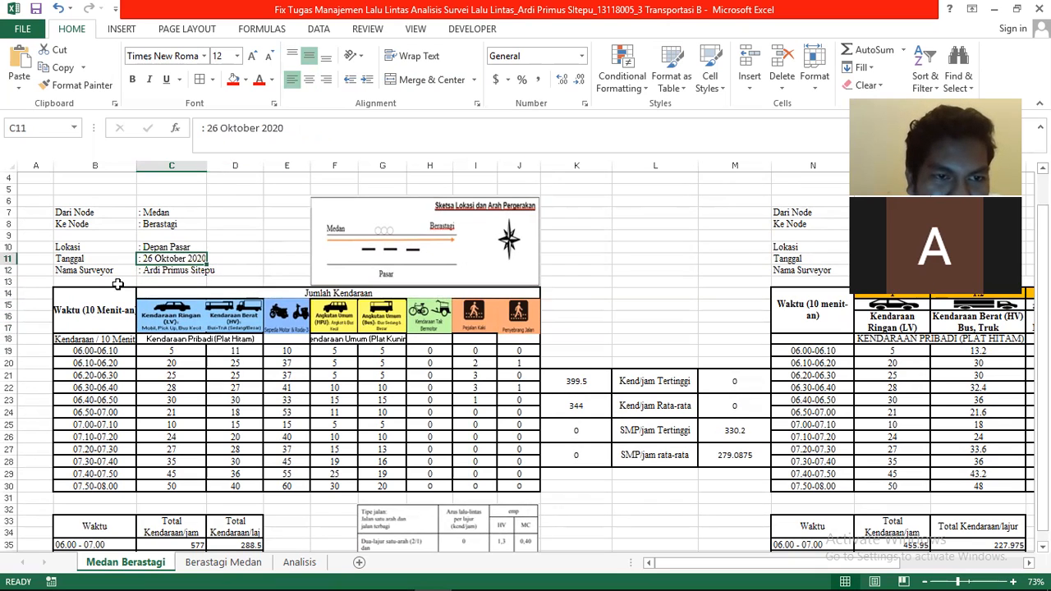
{"action": "key", "text": "Down"}
{"action": "key", "text": "Down"}
{"action": "key", "text": "Down"}
{"action": "key", "text": "Down"}
{"action": "key", "text": "Down"}
{"action": "key", "text": "Down"}
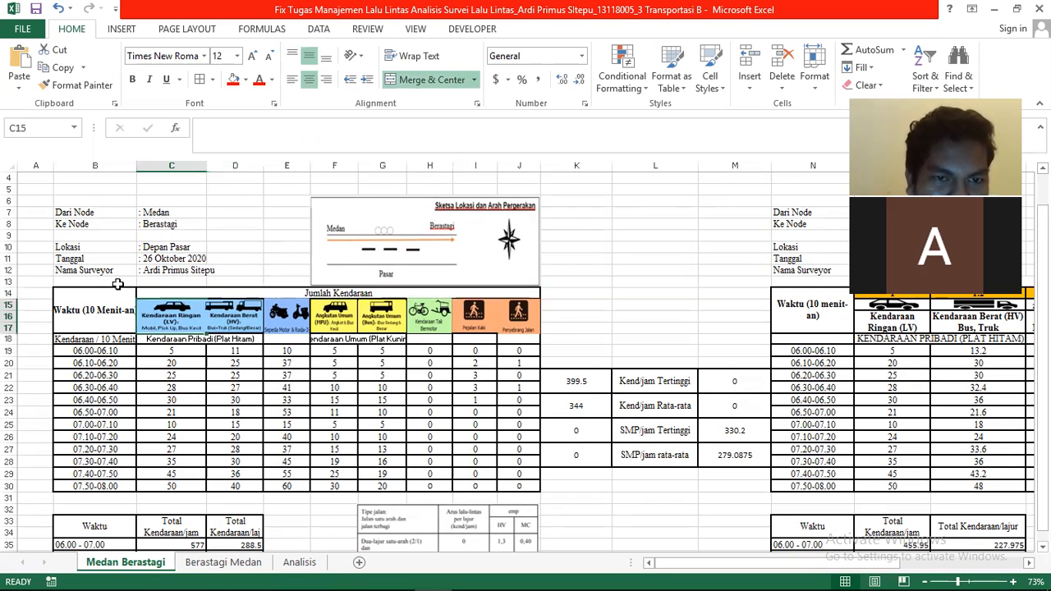
Go through the light vehicle counts for the 10-minute intervals between 06.00 and 08.00
{"action": "key", "text": "Down"}
{"action": "key", "text": "Down"}
{"action": "key", "text": "Down"}
{"action": "key", "text": "Down"}
{"action": "key", "text": "Down"}
{"action": "key", "text": "Down"}
{"action": "key", "text": "Down"}
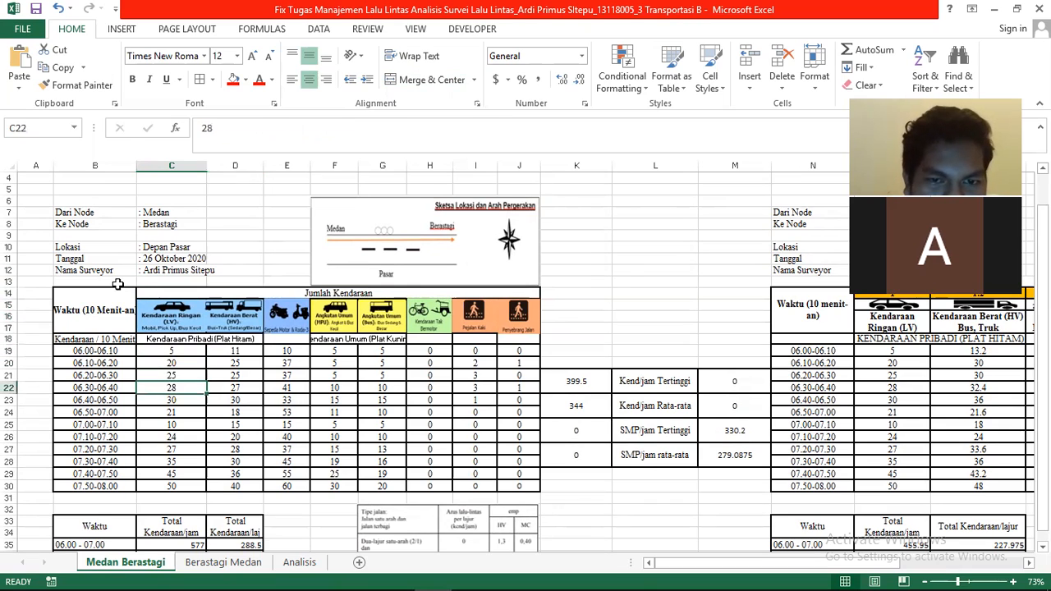
{"action": "key", "text": "Down"}
{"action": "key", "text": "Down"}
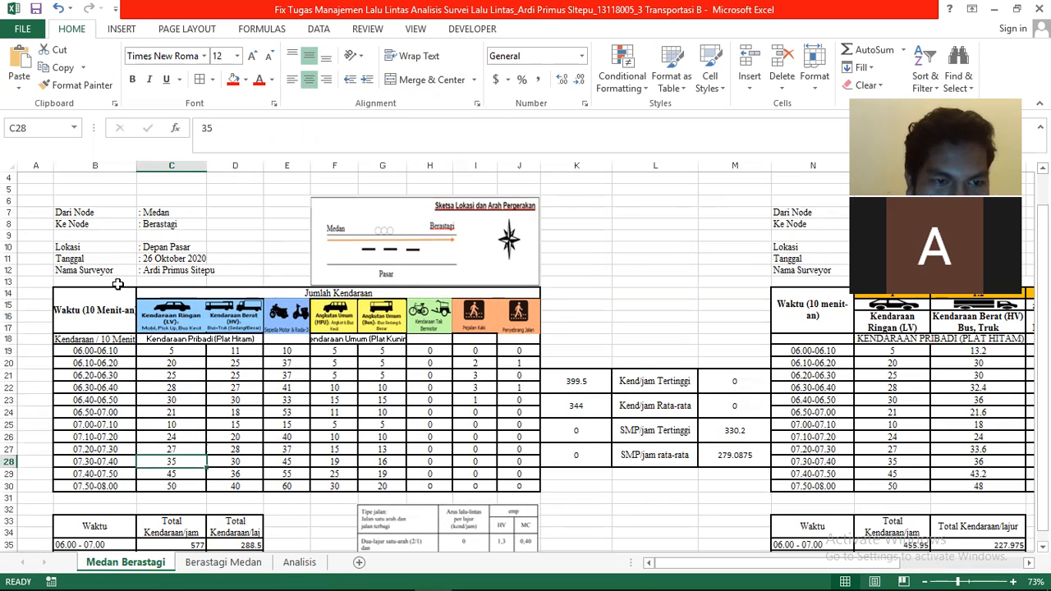
{"action": "key", "text": "Down"}
{"action": "key", "text": "Up"}
{"action": "key", "text": "Up"}
{"action": "key", "text": "Up"}
{"action": "key", "text": "Up"}
{"action": "key", "text": "Up"}
{"action": "key", "text": "Up"}
{"action": "key", "text": "Up"}
{"action": "key", "text": "Up"}
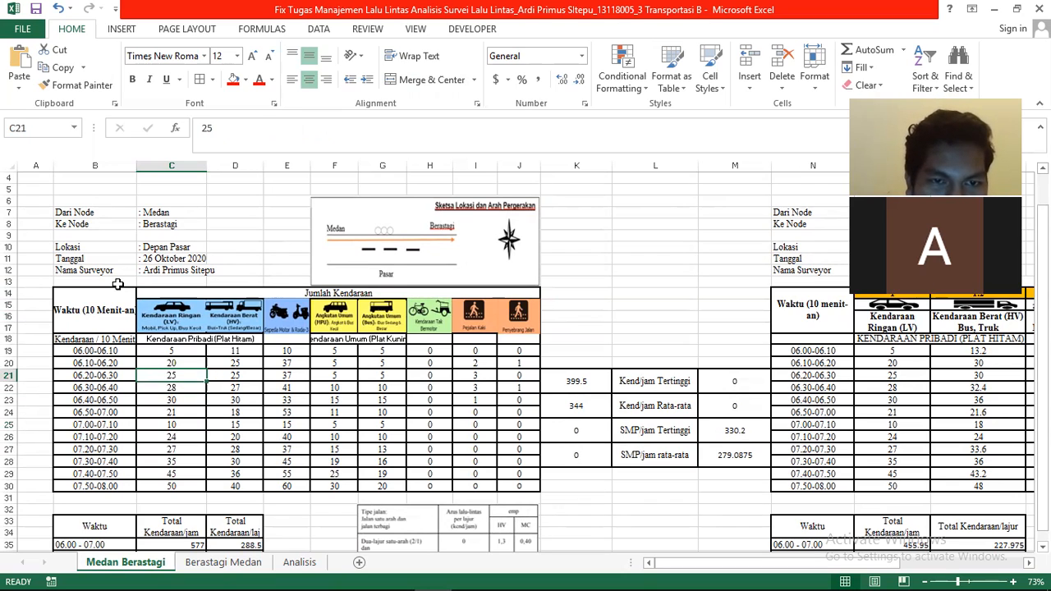
{"action": "key", "text": "Right"}
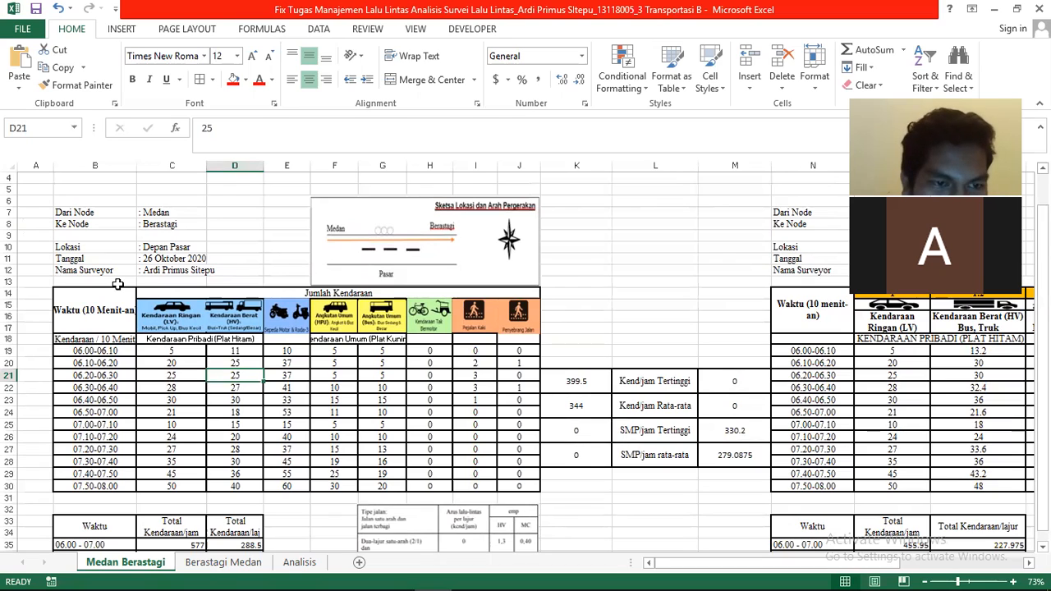
Select all the 10-minute vehicle and pedestrian counts in C19:J30
{"action": "left_click", "coordinate": [203, 355]}
{"action": "left_click_drag", "start_coordinate": [202, 354], "coordinate": [523, 481]}
{"action": "scroll", "coordinate": [485, 466], "scroll_direction": "down", "scroll_amount": 1}
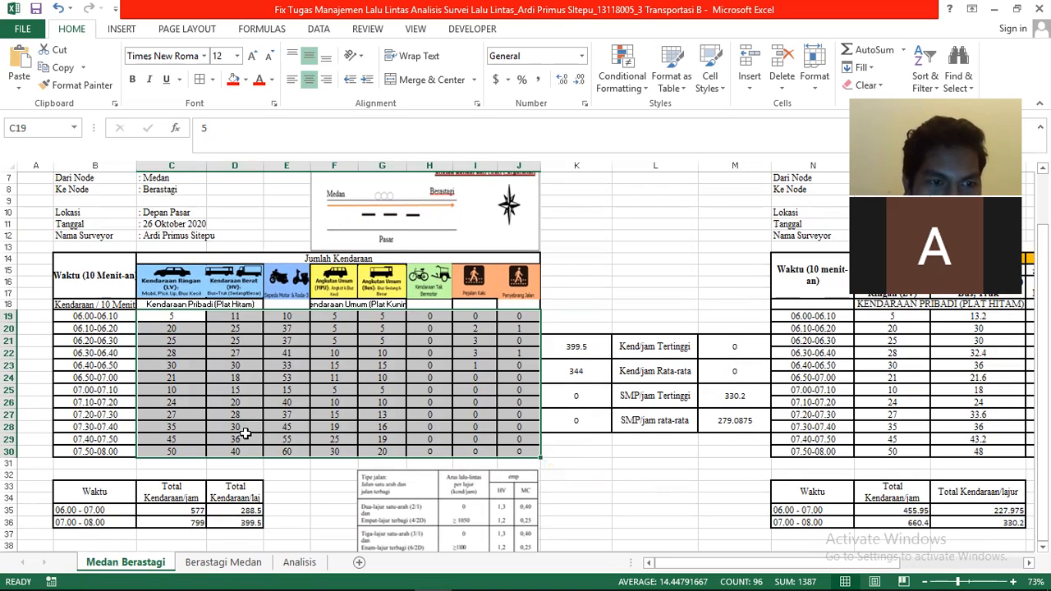
Inspect the SUM formulas of Total Kendaraan/jam for 06.00 - 07.00 and 07.00 - 08.00, leaving them as they are
{"action": "left_click", "coordinate": [190, 512]}
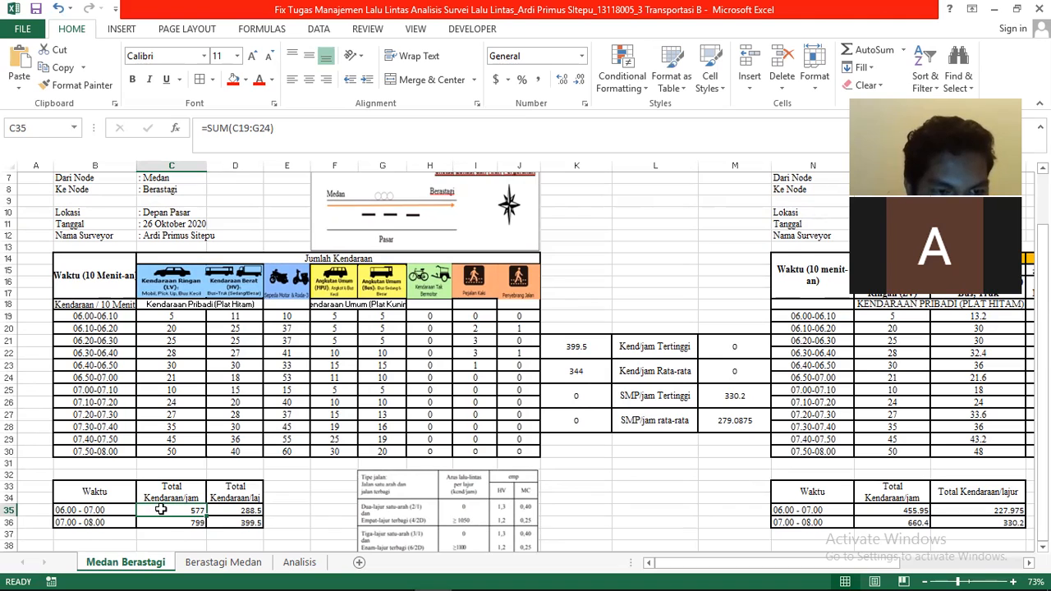
{"action": "double_click", "coordinate": [161, 510]}
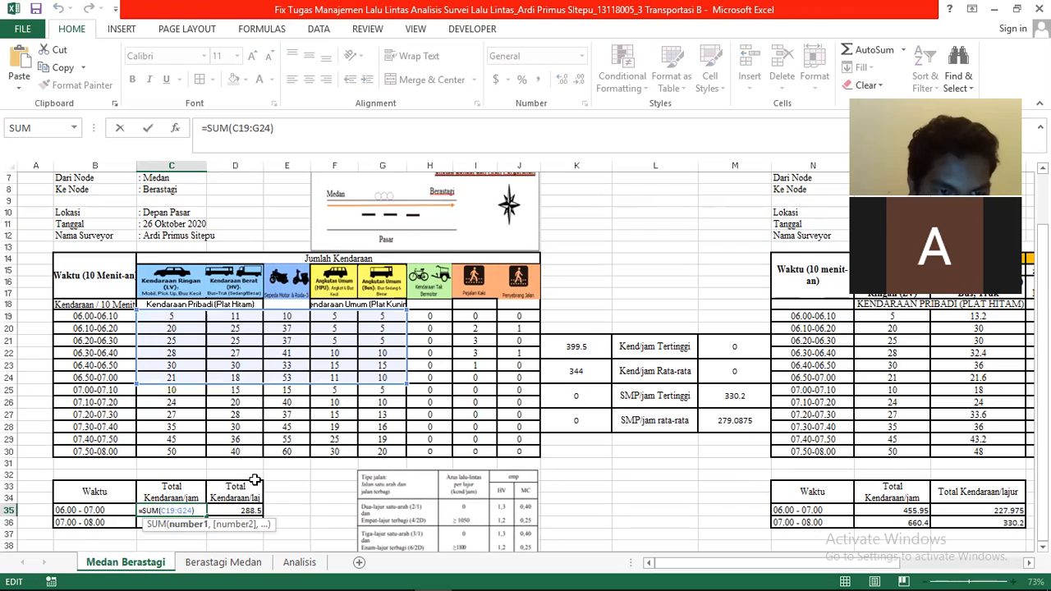
{"action": "key", "text": "Return"}
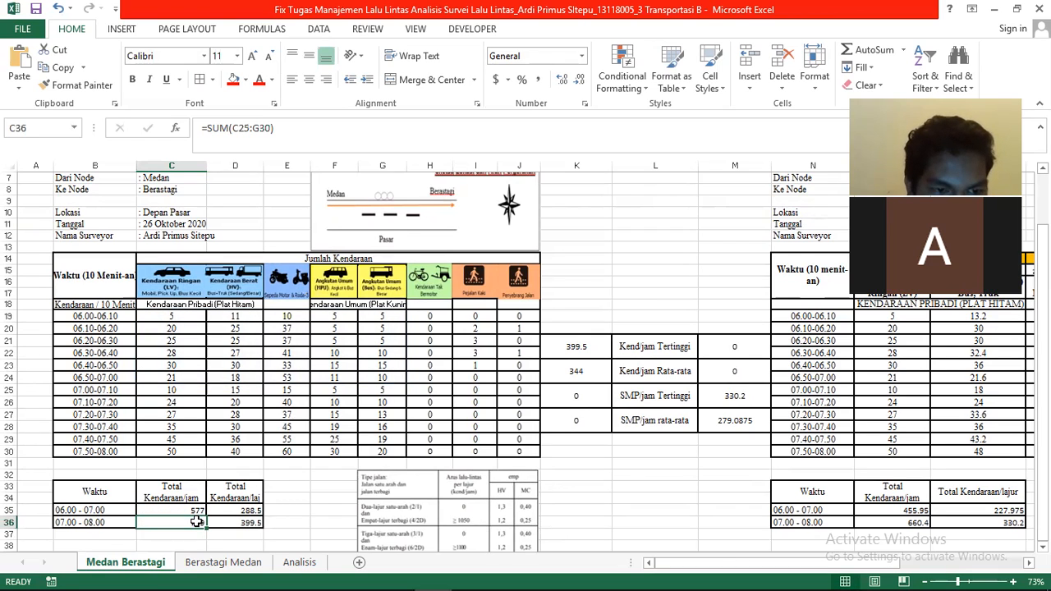
{"action": "double_click", "coordinate": [197, 522]}
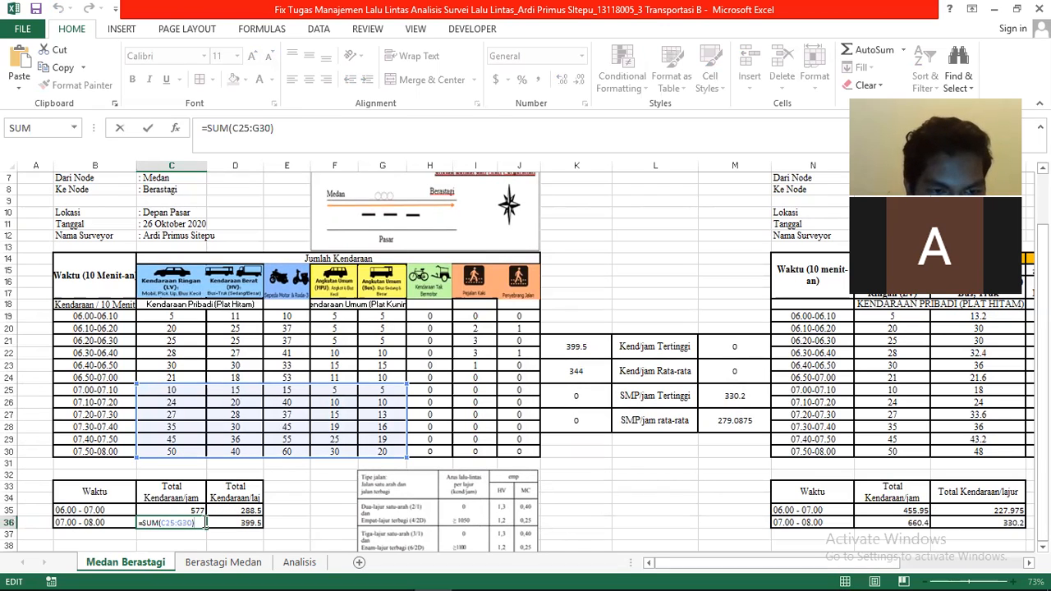
{"action": "key", "text": "Return"}
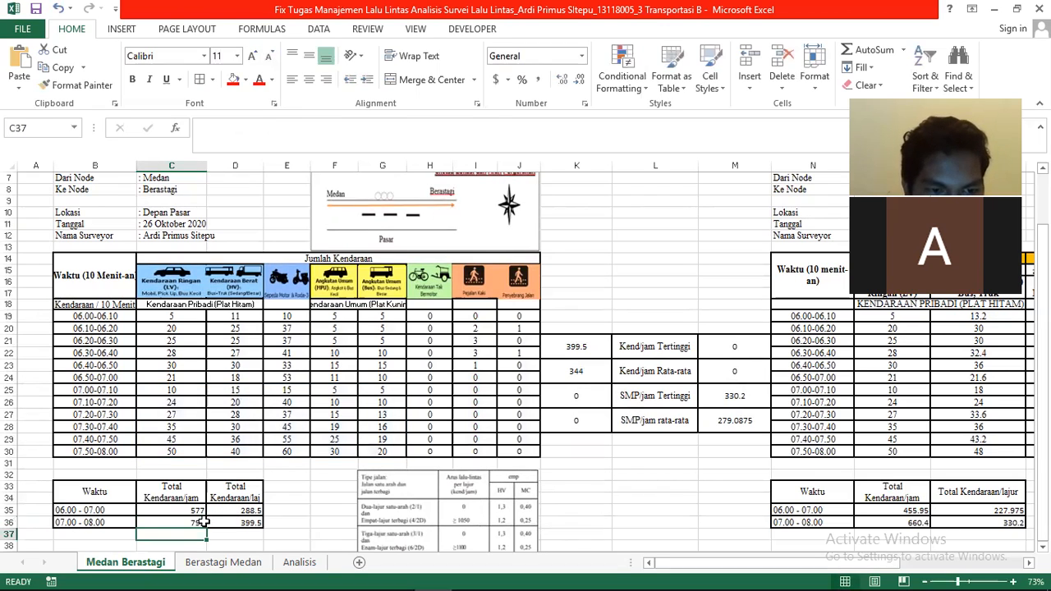
Inspect the Total Kendaraan/lajur heading and its formulas in D35 and D36 without changing them
{"action": "double_click", "coordinate": [248, 490]}
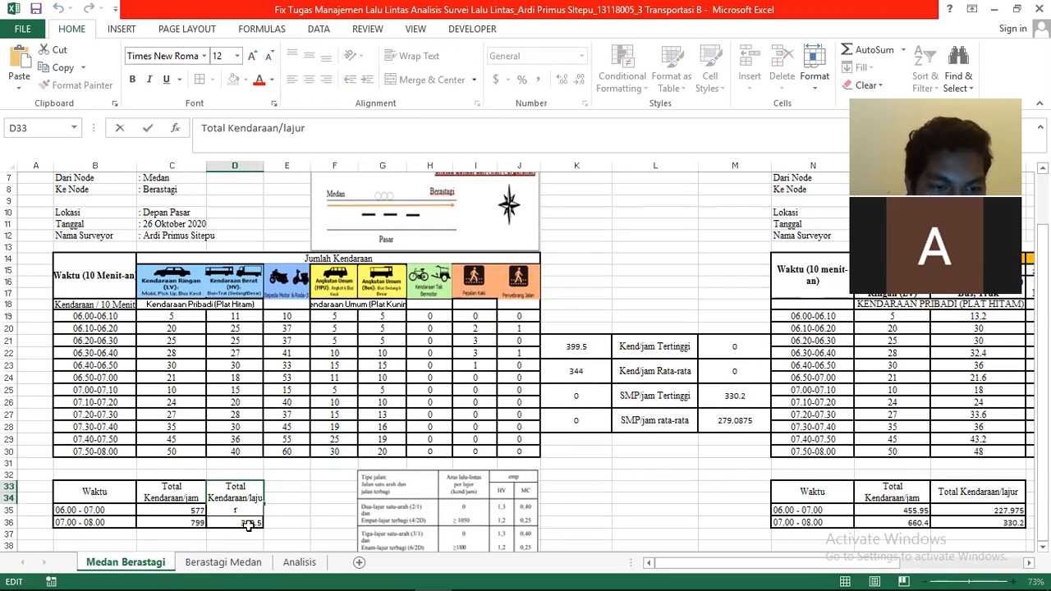
{"action": "left_click", "coordinate": [251, 524]}
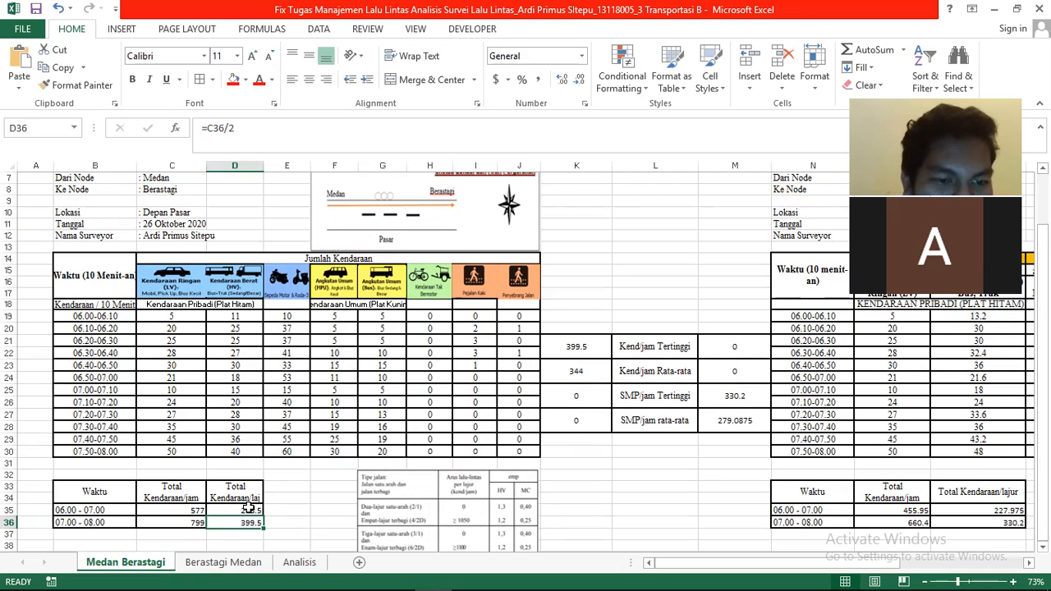
{"action": "double_click", "coordinate": [249, 510]}
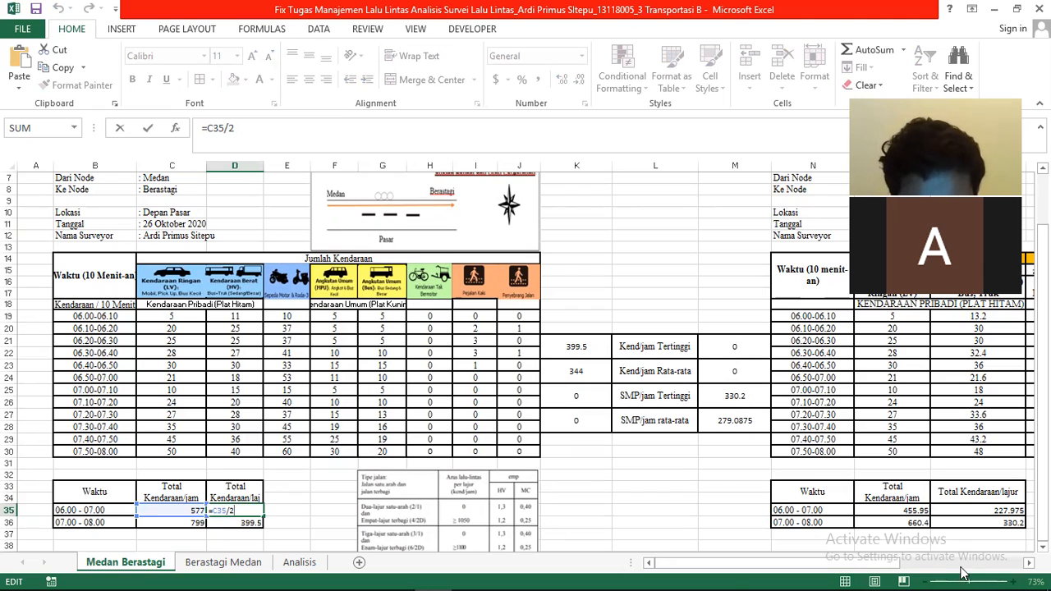
{"action": "key", "text": "Return"}
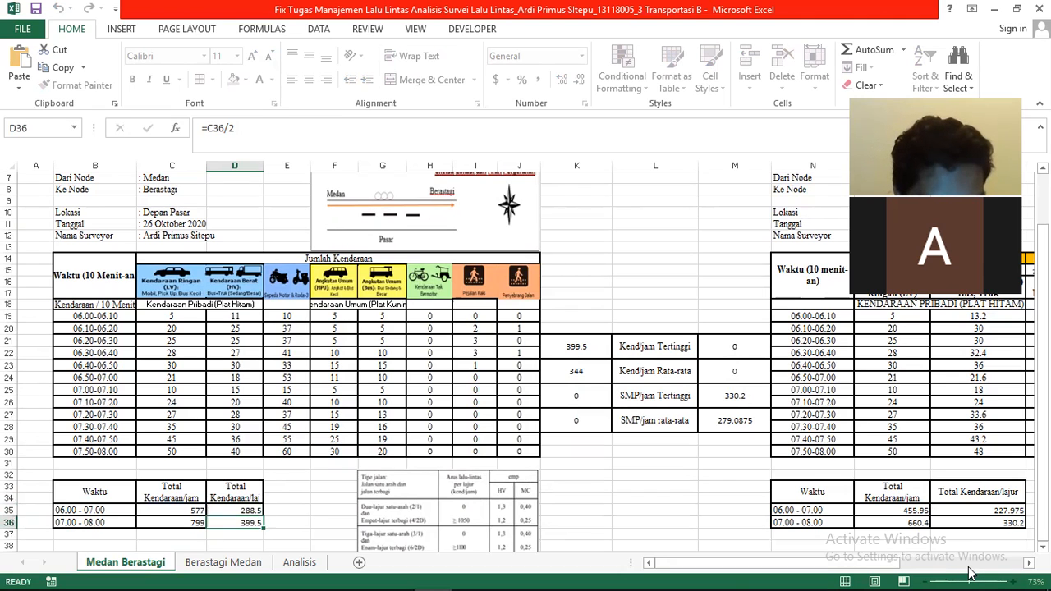
Examine the summary table of highest and average Kend/jam and SMP/jam in columns K to M
{"action": "left_click", "coordinate": [968, 579]}
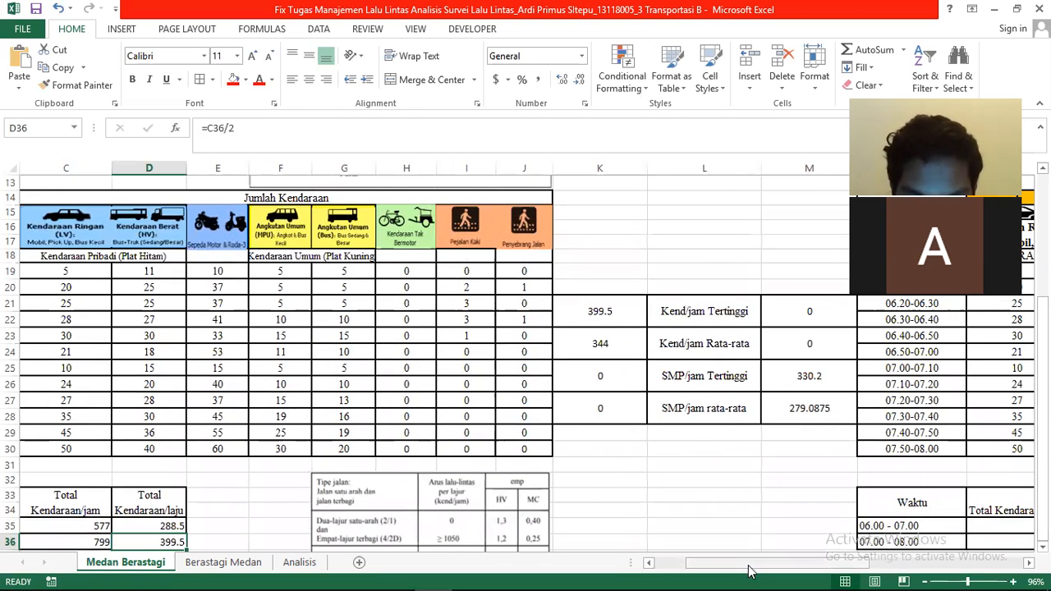
{"action": "left_click_drag", "start_coordinate": [752, 564], "coordinate": [719, 564]}
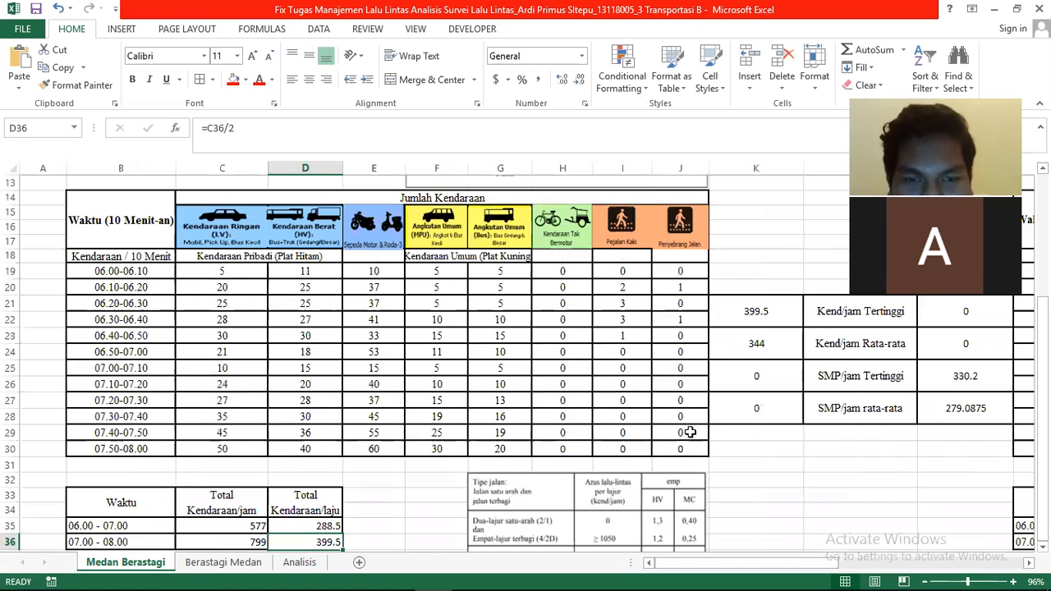
{"action": "key", "text": "Right"}
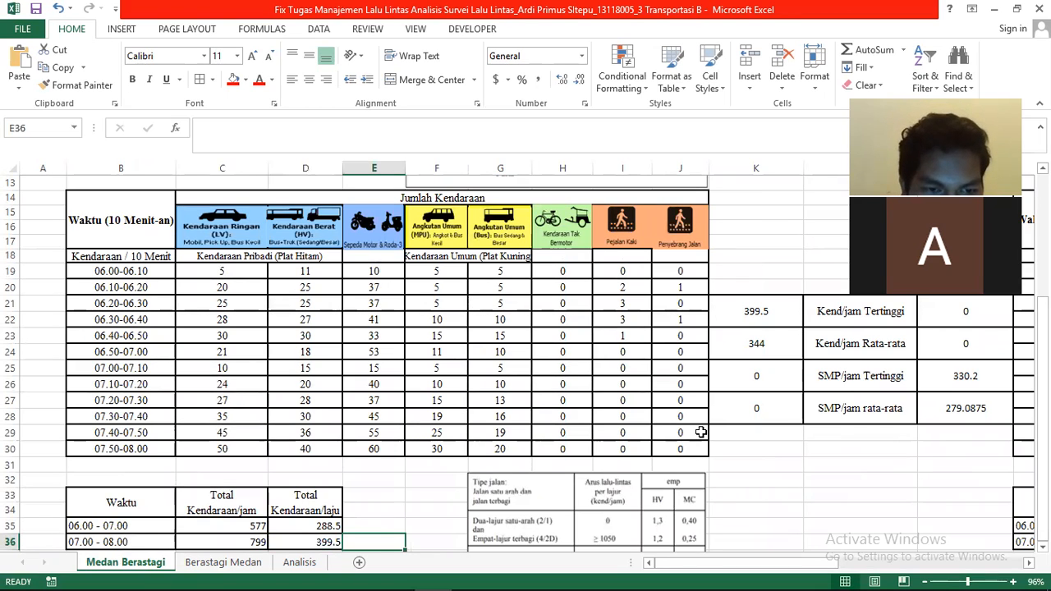
{"action": "key", "text": "Up"}
{"action": "key", "text": "Left"}
{"action": "key", "text": "Right"}
{"action": "key", "text": "Up"}
{"action": "key", "text": "Up"}
{"action": "key", "text": "Up"}
{"action": "key", "text": "Up"}
{"action": "key", "text": "Up"}
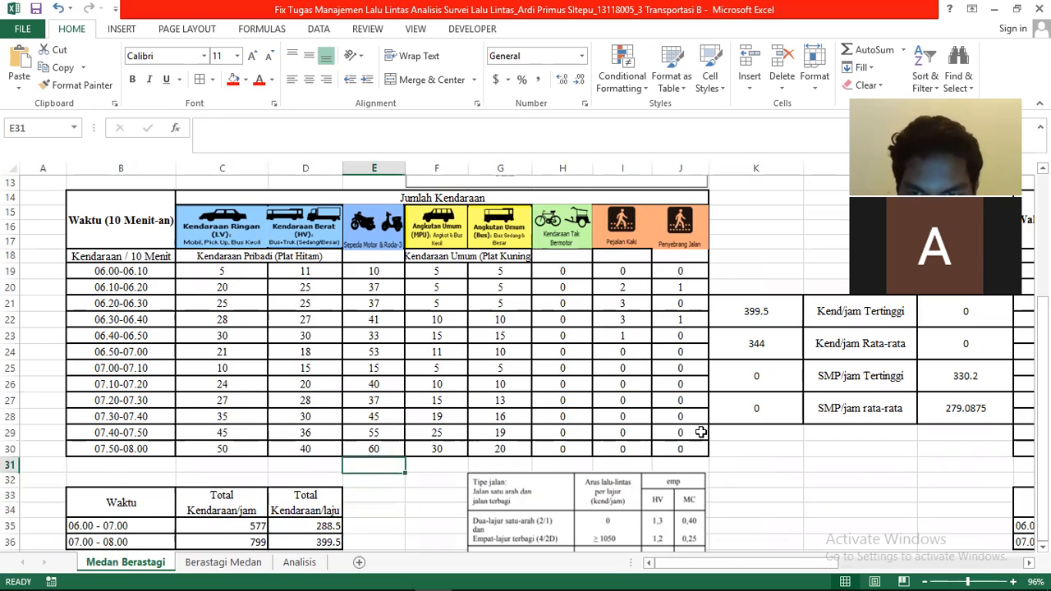
{"action": "key", "text": "Right"}
{"action": "key", "text": "Right"}
{"action": "key", "text": "Right"}
{"action": "key", "text": "Right"}
{"action": "key", "text": "Right"}
{"action": "key", "text": "Right"}
{"action": "key", "text": "Up"}
{"action": "key", "text": "Up"}
{"action": "key", "text": "Up"}
{"action": "key", "text": "Up"}
{"action": "key", "text": "Up"}
{"action": "key", "text": "Up"}
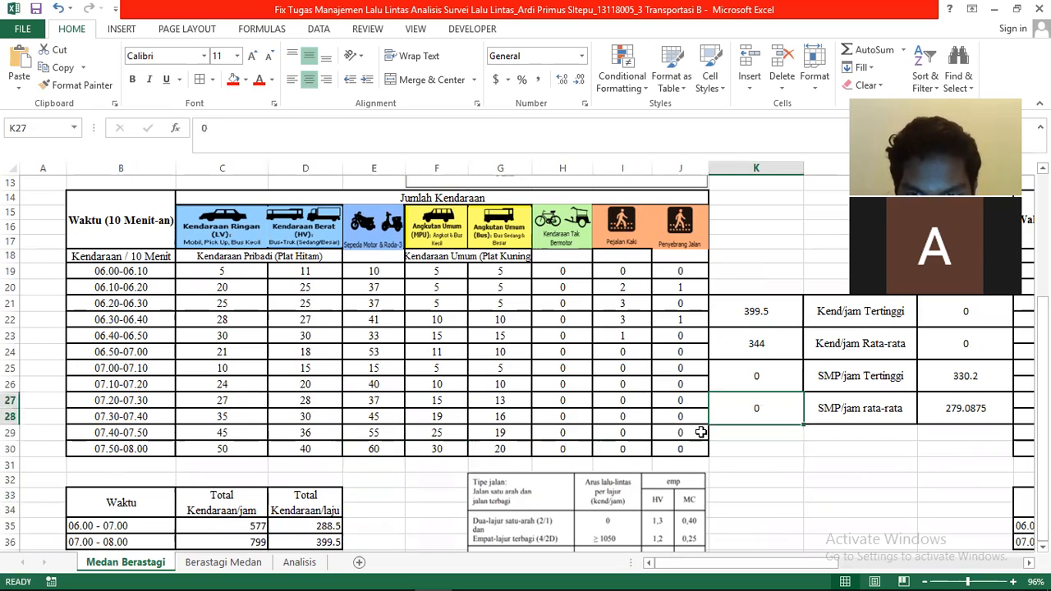
{"action": "key", "text": "Right"}
{"action": "key", "text": "Down"}
{"action": "key", "text": "Down"}
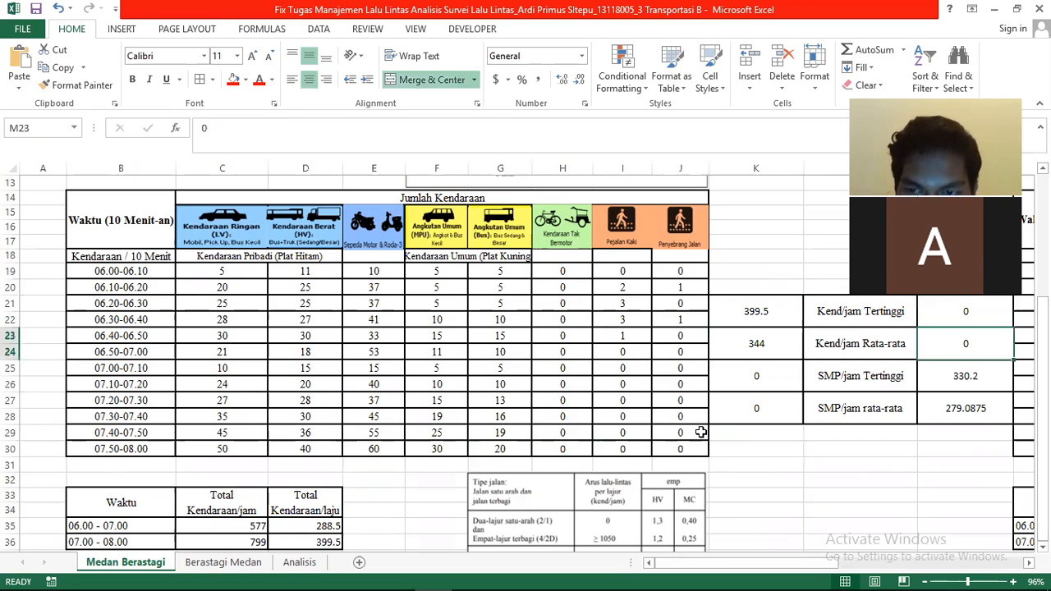
Inspect the Kend/jam Tertinggi and Kend/jam Rata-rata formulas in K21 and K23 without changing them
{"action": "key", "text": "Up"}
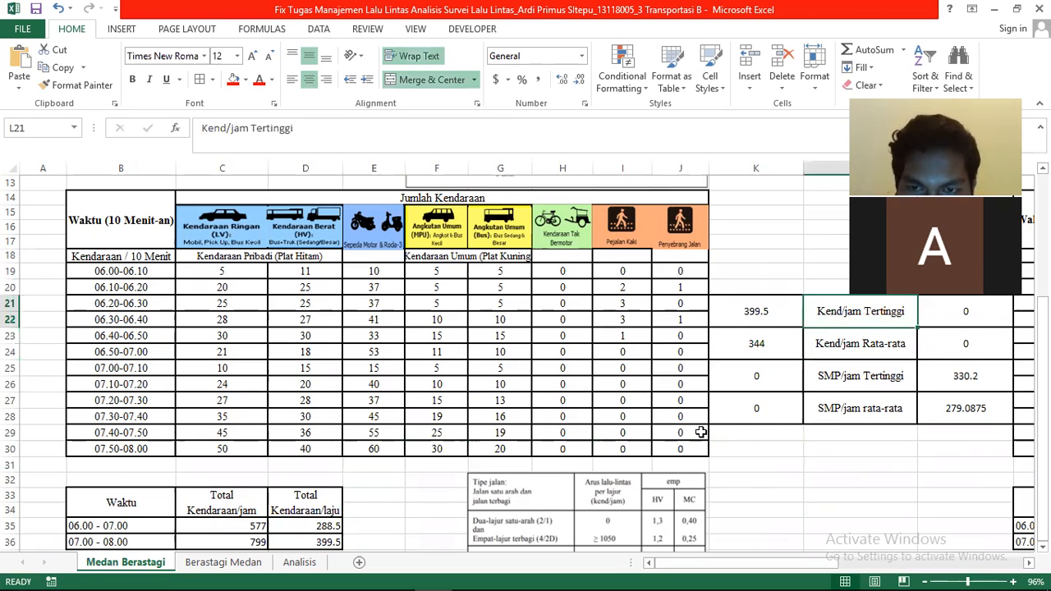
{"action": "key", "text": "Left"}
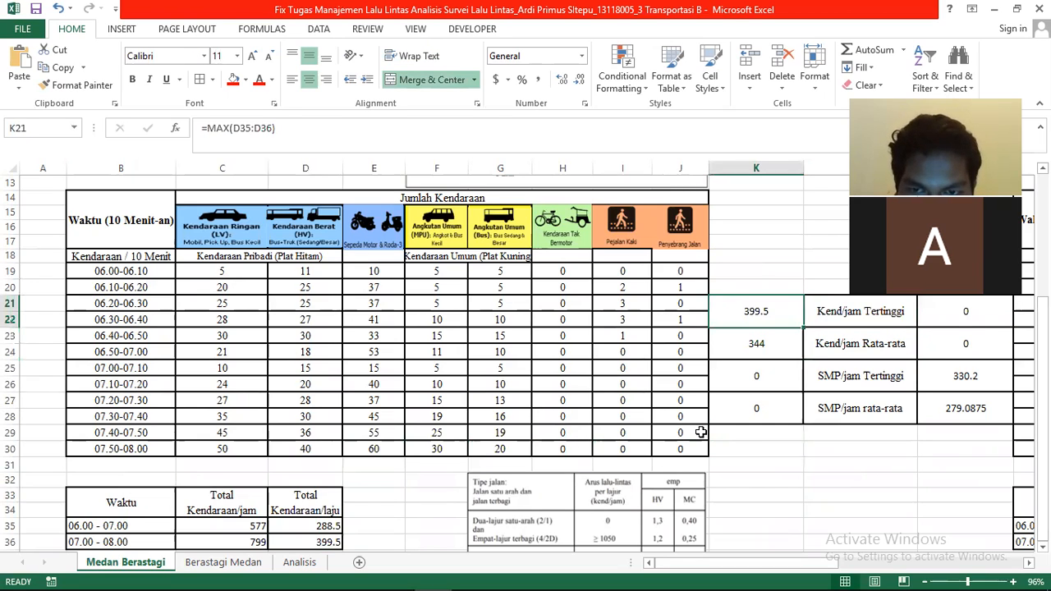
{"action": "double_click", "coordinate": [775, 313]}
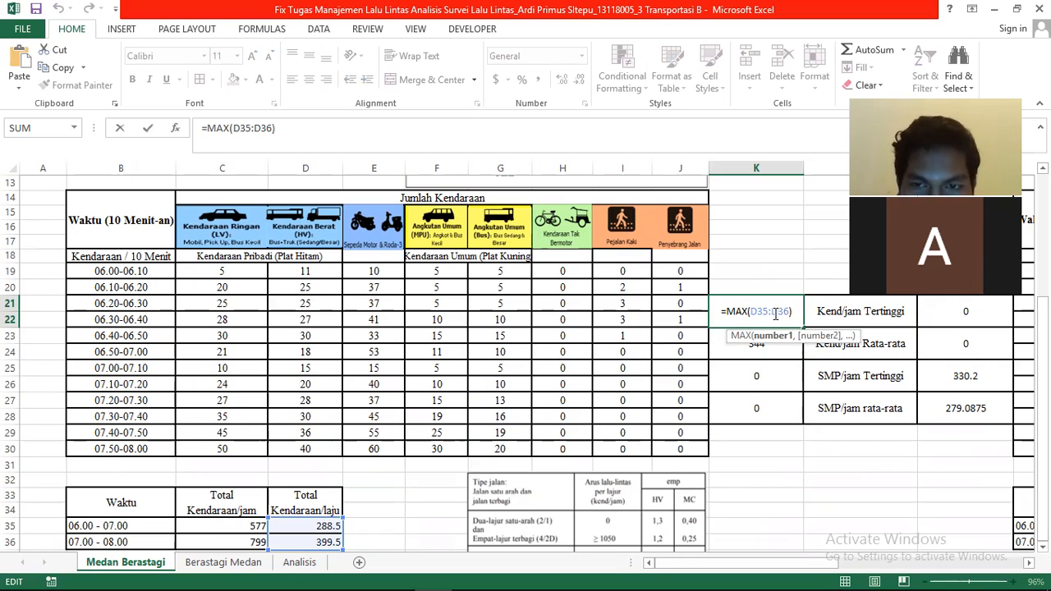
{"action": "key", "text": "Return"}
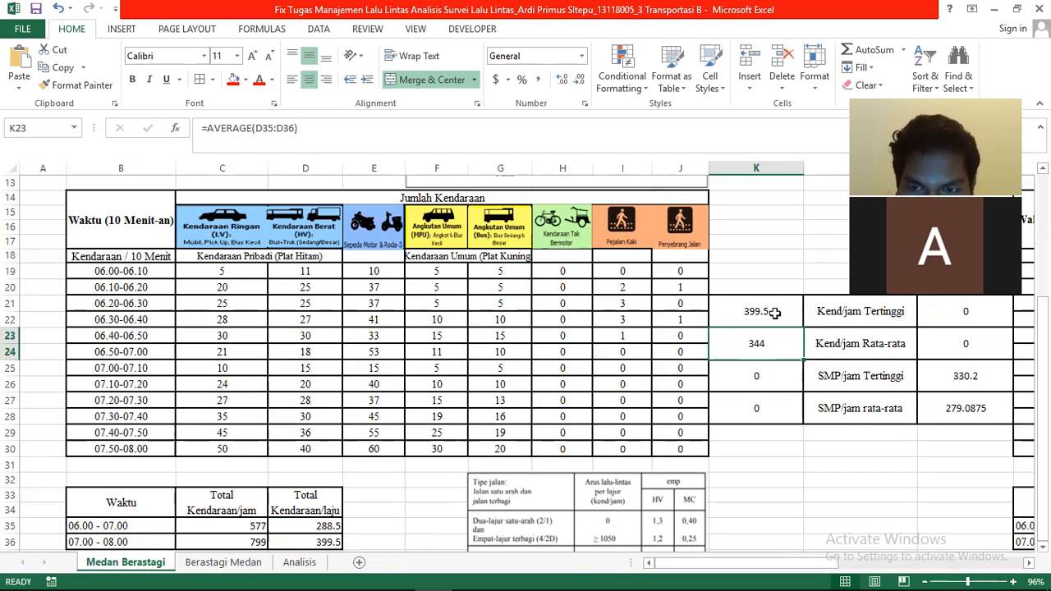
{"action": "key", "text": "Down"}
{"action": "key", "text": "Up"}
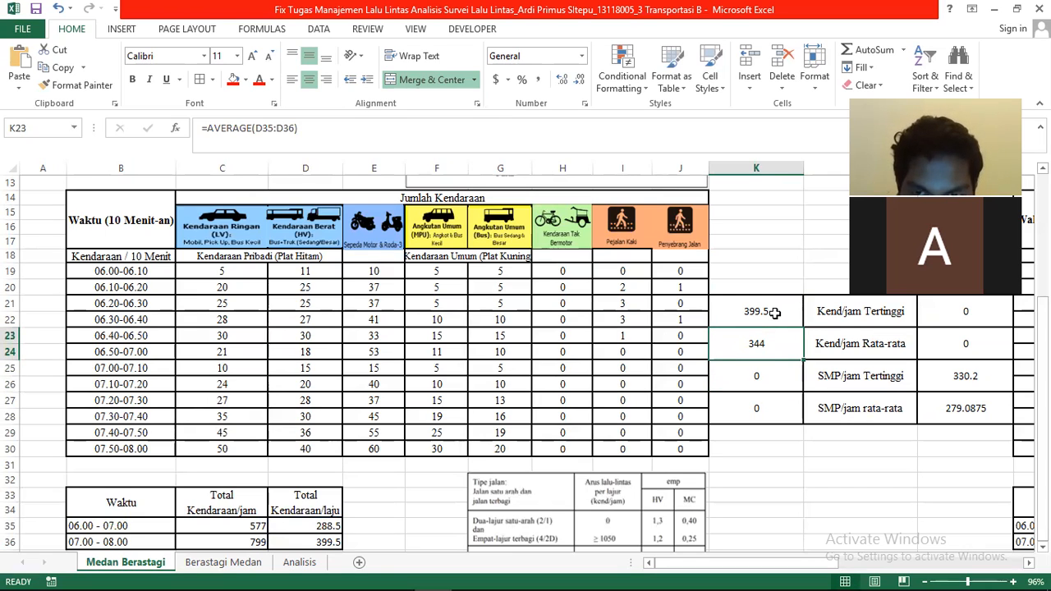
{"action": "double_click", "coordinate": [765, 343]}
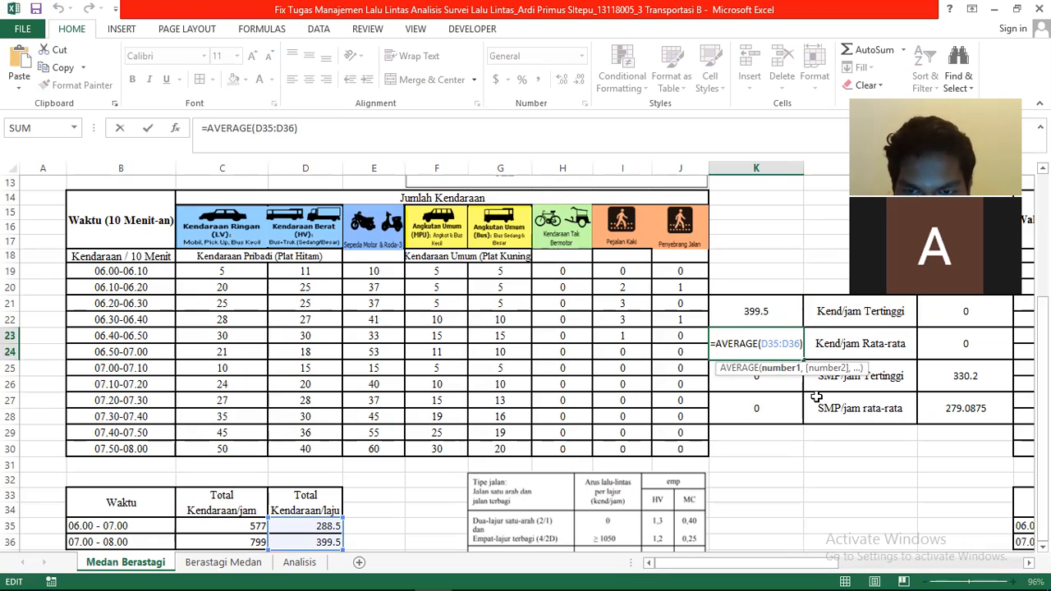
{"action": "key", "text": "Return"}
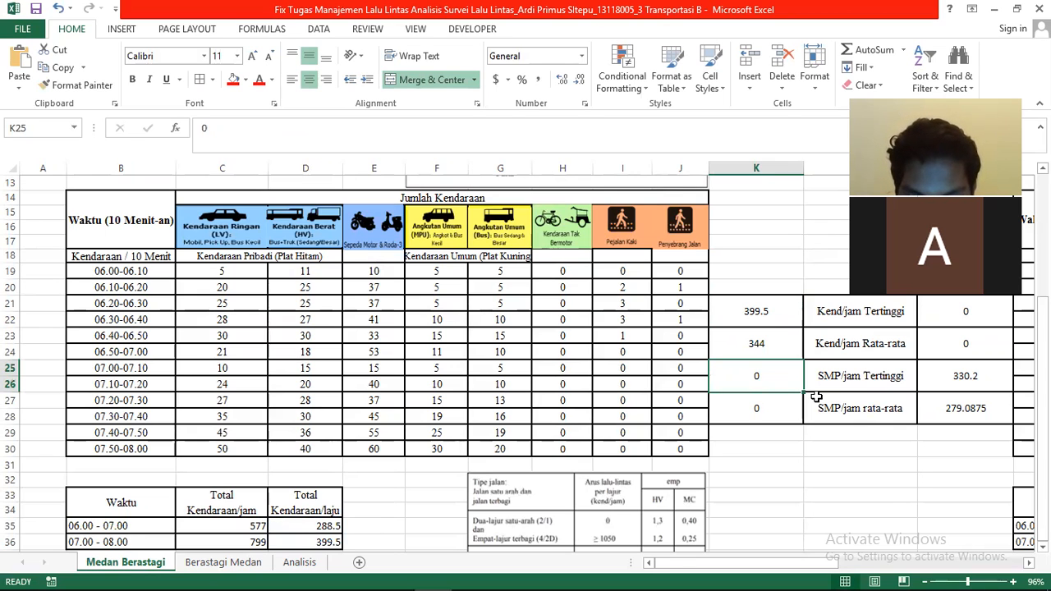
Examine the SMP conversion table in columns N to V, including the vehicle factors in row 14
{"action": "key", "text": "Right"}
{"action": "key", "text": "Right"}
{"action": "key", "text": "Right"}
{"action": "key", "text": "Right"}
{"action": "key", "text": "Right"}
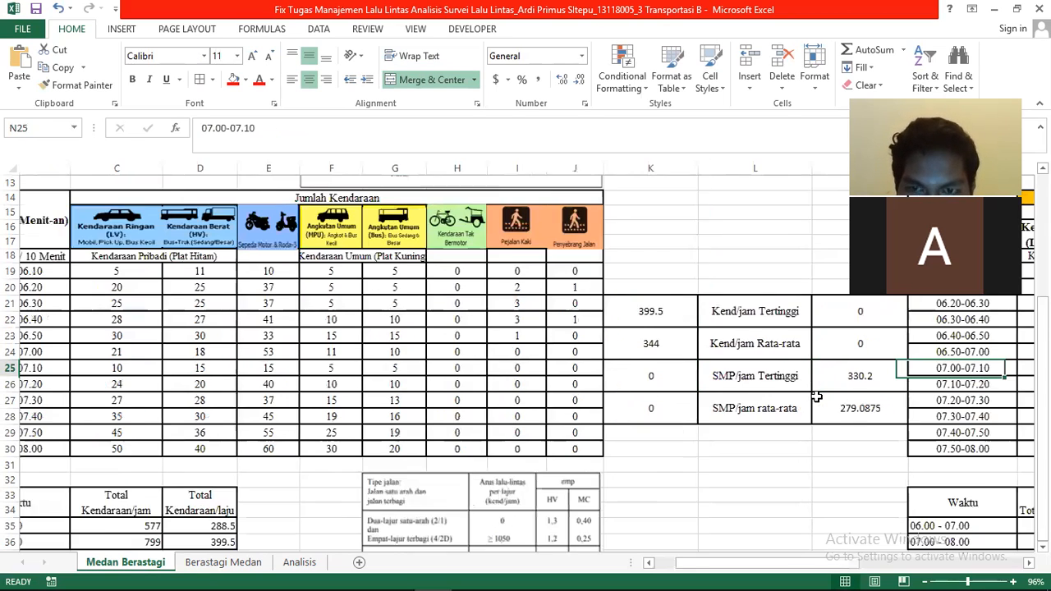
{"action": "key", "text": "Up"}
{"action": "key", "text": "Up"}
{"action": "key", "text": "Right"}
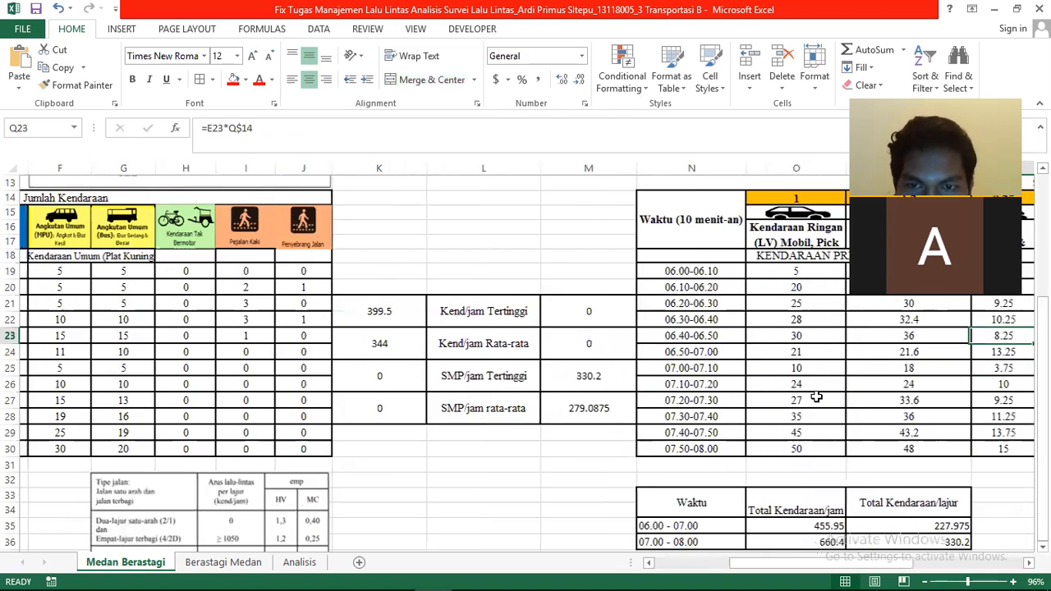
{"action": "key", "text": "Right"}
{"action": "key", "text": "Right"}
{"action": "key", "text": "Right"}
{"action": "key", "text": "Right"}
{"action": "key", "text": "Up"}
{"action": "key", "text": "Up"}
{"action": "key", "text": "Up"}
{"action": "key", "text": "Up"}
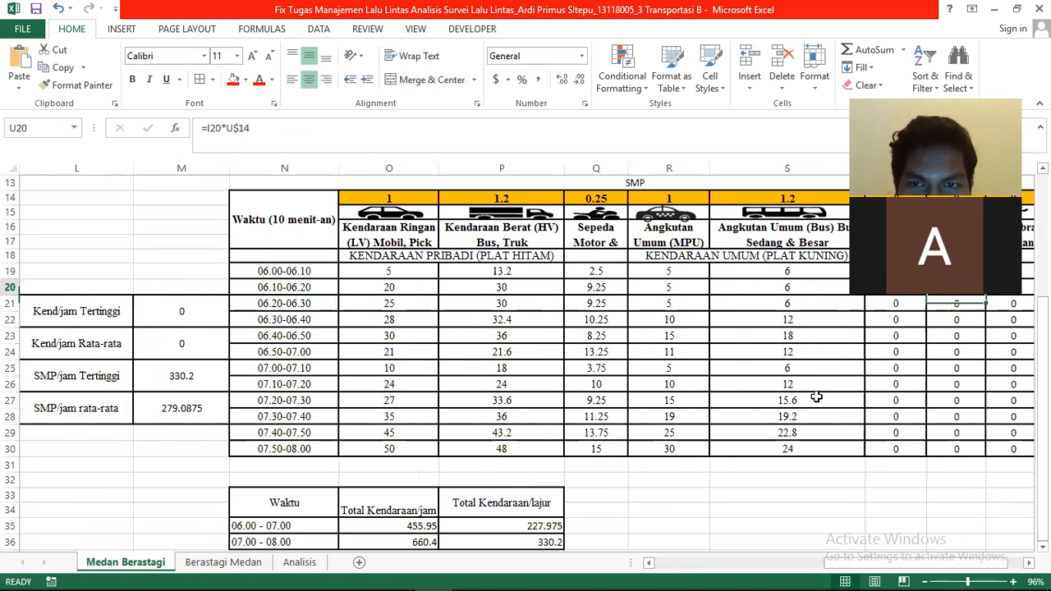
{"action": "key", "text": "Up"}
{"action": "key", "text": "Up"}
{"action": "key", "text": "Up"}
{"action": "key", "text": "Up"}
{"action": "key", "text": "Up"}
{"action": "key", "text": "Up"}
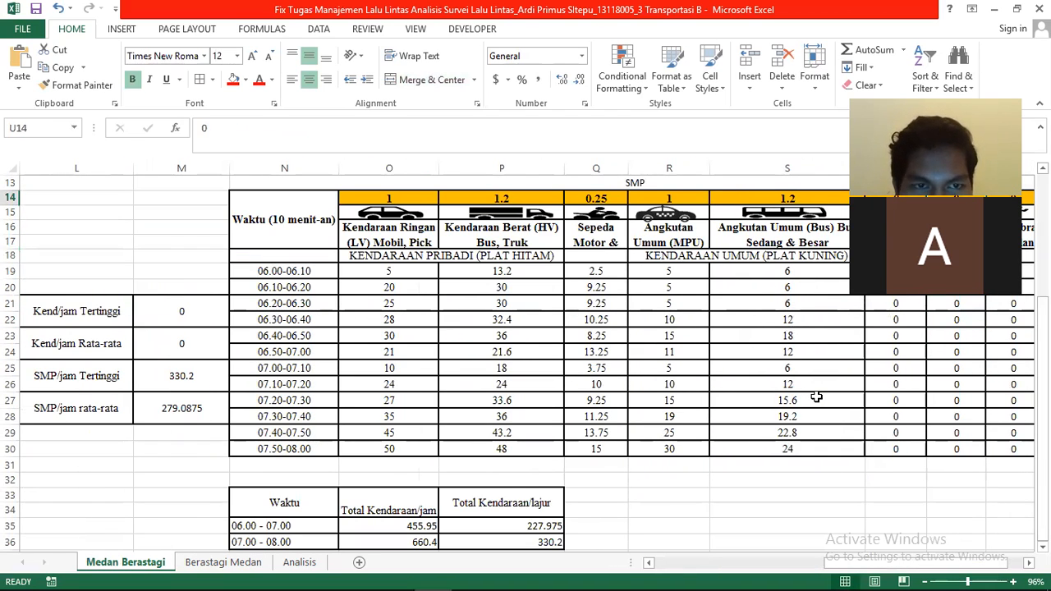
{"action": "key", "text": "Up"}
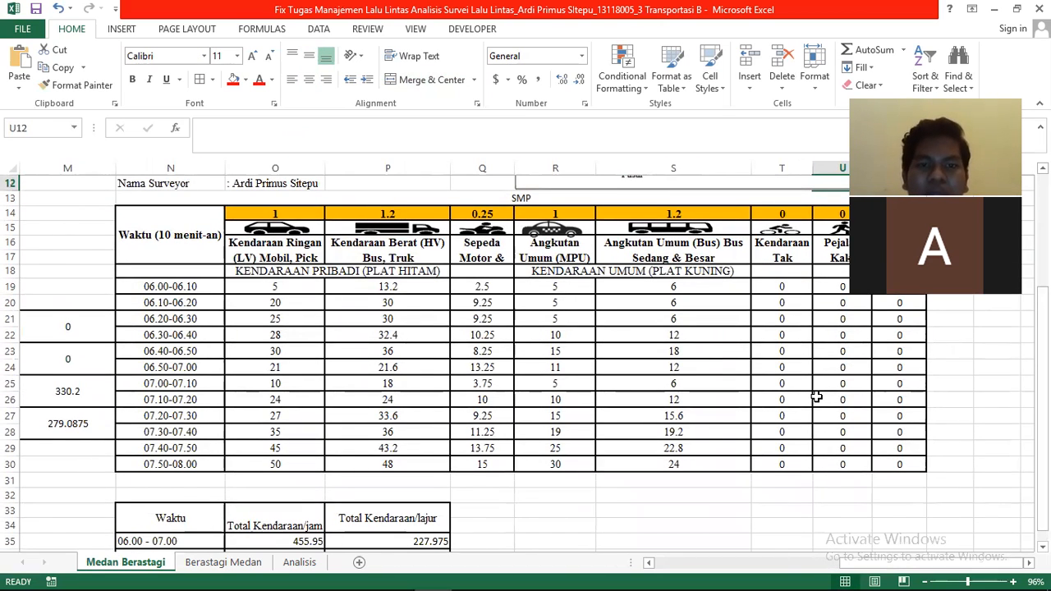
Review the SMP heading in N13 and the converted 10-minute values below the vehicle categories
{"action": "key", "text": "Down"}
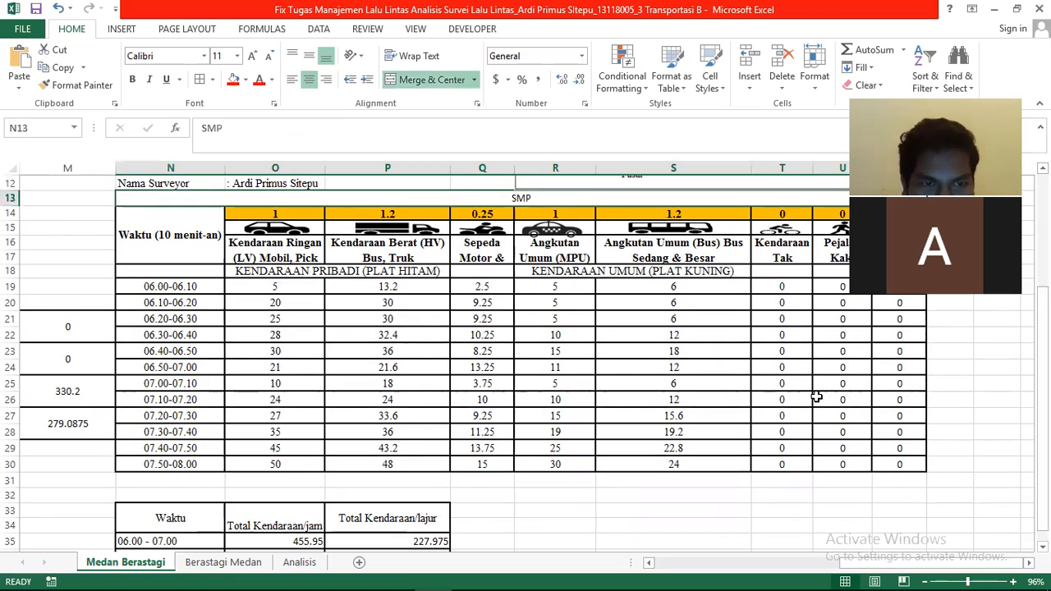
{"action": "key", "text": "Down"}
{"action": "key", "text": "Down"}
{"action": "key", "text": "Down"}
{"action": "key", "text": "Down"}
{"action": "key", "text": "Left"}
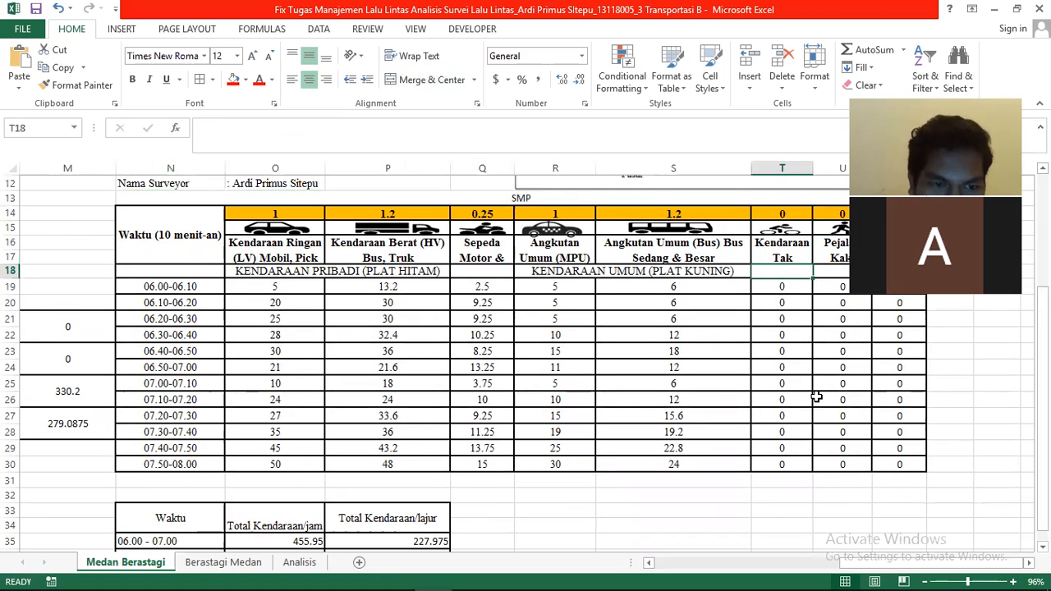
{"action": "key", "text": "Down"}
{"action": "key", "text": "Down"}
{"action": "key", "text": "Down"}
{"action": "key", "text": "Down"}
{"action": "key", "text": "Down"}
{"action": "key", "text": "Down"}
{"action": "key", "text": "Left"}
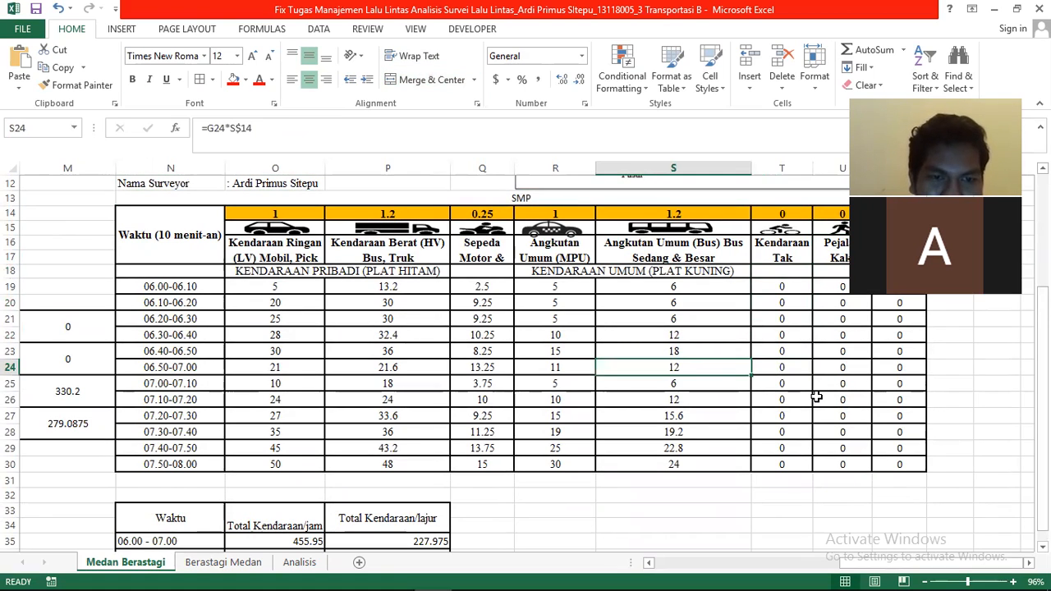
{"action": "key", "text": "Left"}
{"action": "key", "text": "Left"}
{"action": "key", "text": "Down"}
{"action": "key", "text": "Left"}
{"action": "key", "text": "Left"}
{"action": "key", "text": "Left"}
Examine the Kendaraan Ringan SMP formula for 06.00-06.10 in O19 and its conversion factor in O14
{"action": "key", "text": "Up"}
{"action": "key", "text": "Up"}
{"action": "key", "text": "Up"}
{"action": "key", "text": "Up"}
{"action": "key", "text": "Up"}
{"action": "key", "text": "Up"}
{"action": "key", "text": "Right"}
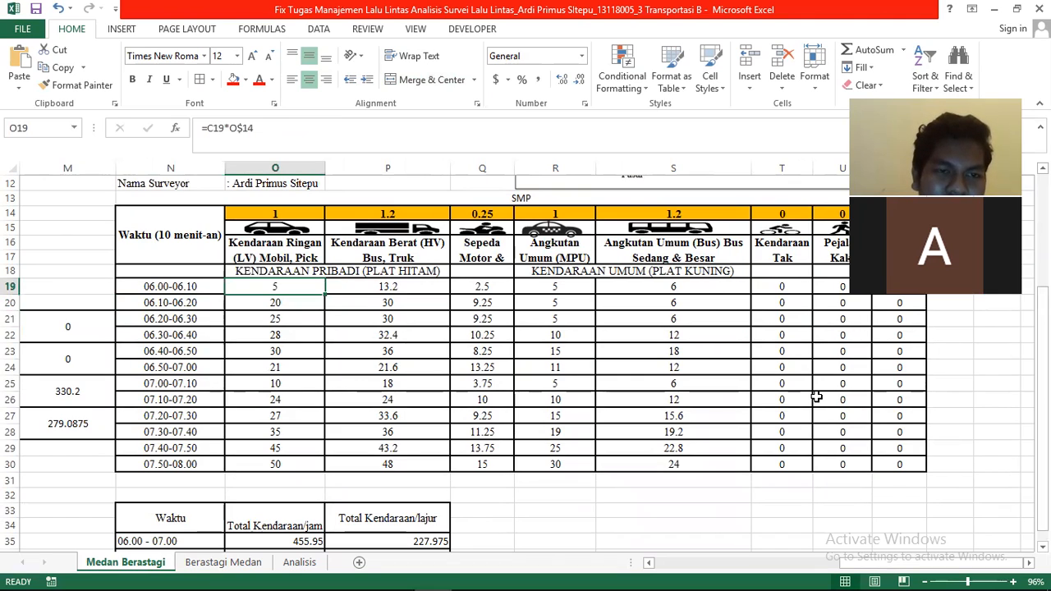
{"action": "key", "text": "Up"}
{"action": "key", "text": "Up"}
{"action": "key", "text": "Up"}
{"action": "key", "text": "Up"}
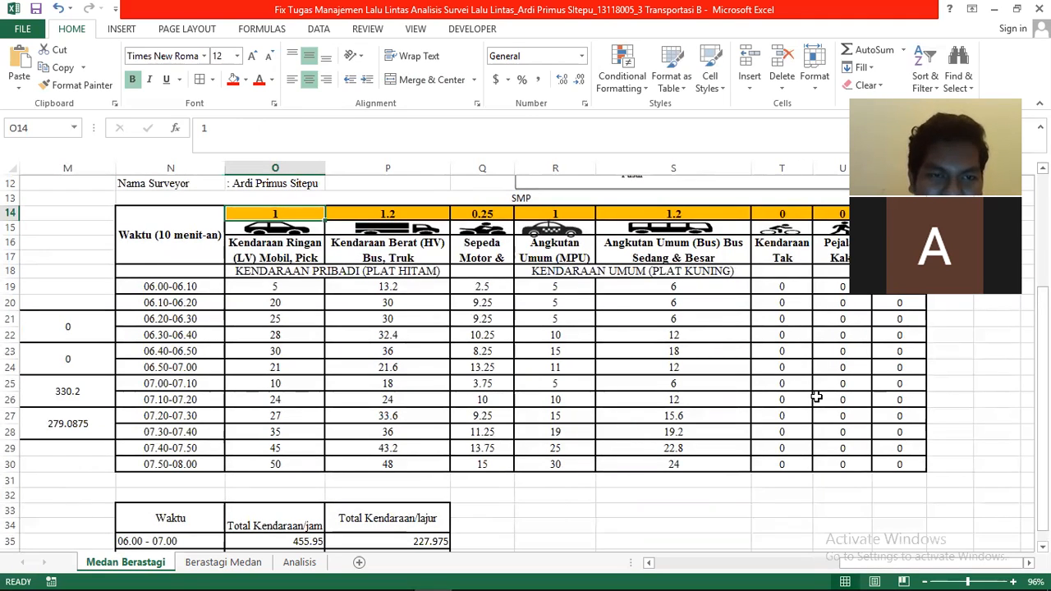
{"action": "key", "text": "Down"}
{"action": "key", "text": "Down"}
{"action": "key", "text": "Down"}
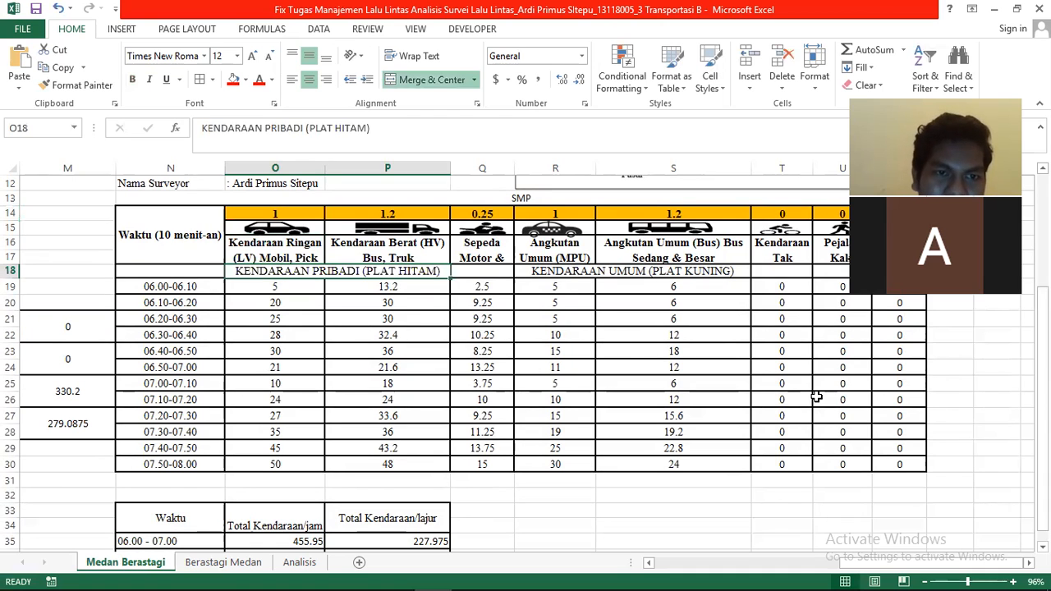
Look up the original Kendaraan Ringan count for 06.00-06.10 in C19 of the Jumlah Kendaraan table
{"action": "key", "text": "Left"}
{"action": "key", "text": "Left"}
{"action": "key", "text": "Left"}
{"action": "key", "text": "Left"}
{"action": "key", "text": "Left"}
{"action": "key", "text": "Left"}
{"action": "key", "text": "Left"}
{"action": "key", "text": "Left"}
{"action": "key", "text": "Left"}
{"action": "key", "text": "Left"}
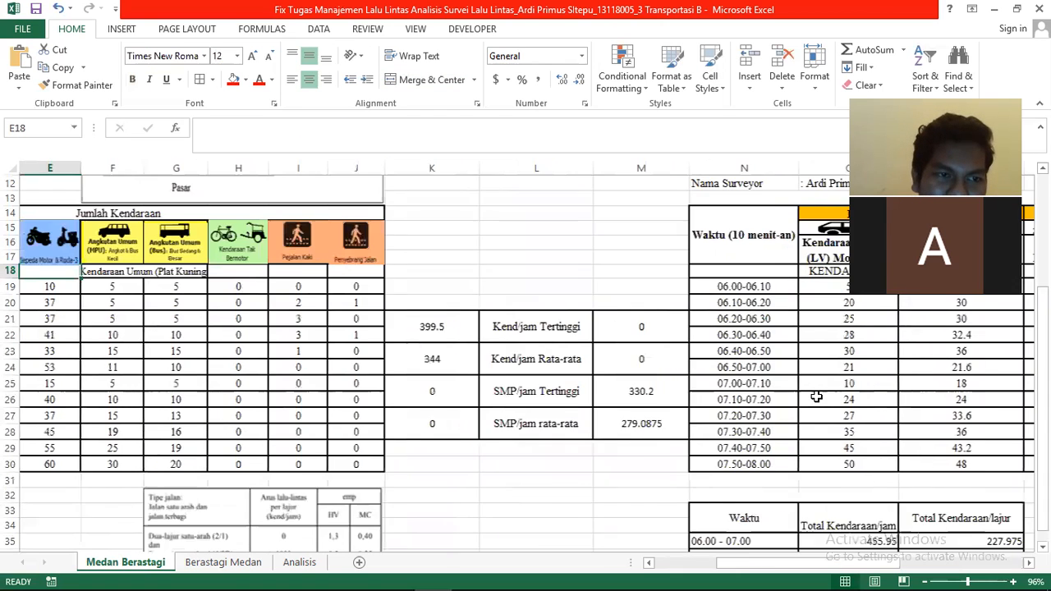
{"action": "key", "text": "Left"}
{"action": "key", "text": "Left"}
{"action": "key", "text": "Left"}
{"action": "key", "text": "Left"}
{"action": "key", "text": "Right"}
{"action": "key", "text": "Right"}
{"action": "key", "text": "Right"}
{"action": "key", "text": "Right"}
{"action": "key", "text": "Down"}
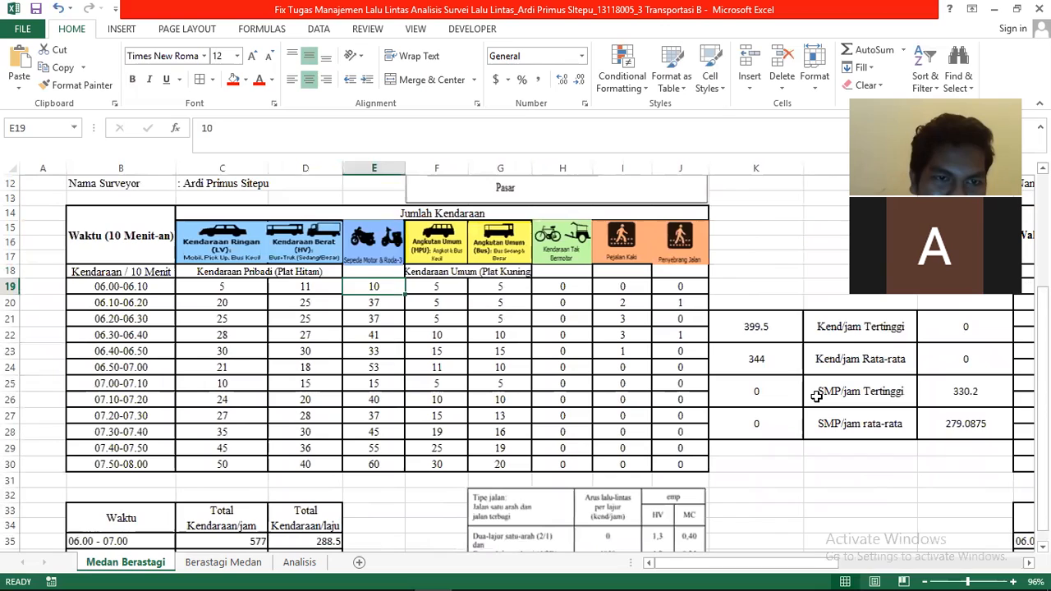
{"action": "key", "text": "Left"}
{"action": "key", "text": "Left"}
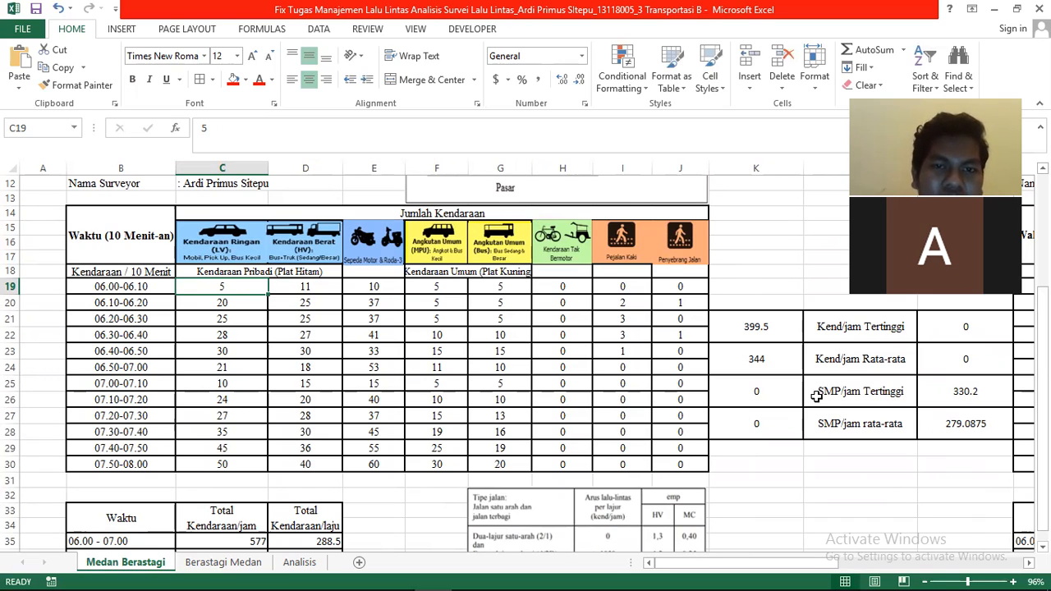
Inspect the cell references of the Kendaraan Ringan SMP formula in O19, leaving it as it is
{"action": "key", "text": "Right"}
{"action": "key", "text": "Right"}
{"action": "key", "text": "Right"}
{"action": "key", "text": "Right"}
{"action": "key", "text": "Right"}
{"action": "key", "text": "Right"}
{"action": "key", "text": "Right"}
{"action": "key", "text": "Right"}
{"action": "key", "text": "Right"}
{"action": "key", "text": "Right"}
{"action": "key", "text": "Right"}
{"action": "key", "text": "Right"}
{"action": "key", "text": "Right"}
{"action": "key", "text": "Right"}
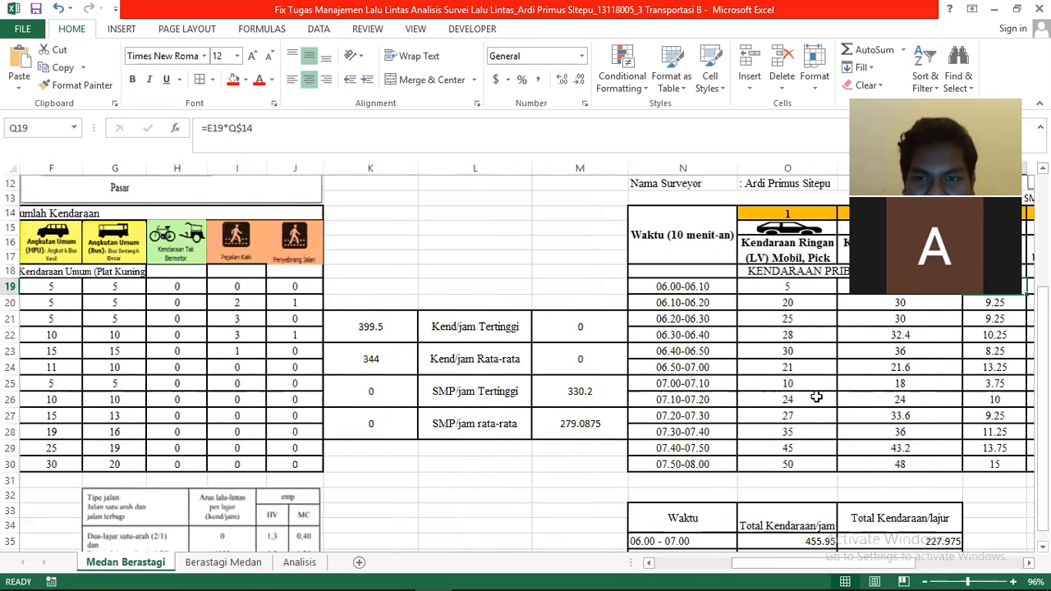
{"action": "double_click", "coordinate": [808, 286]}
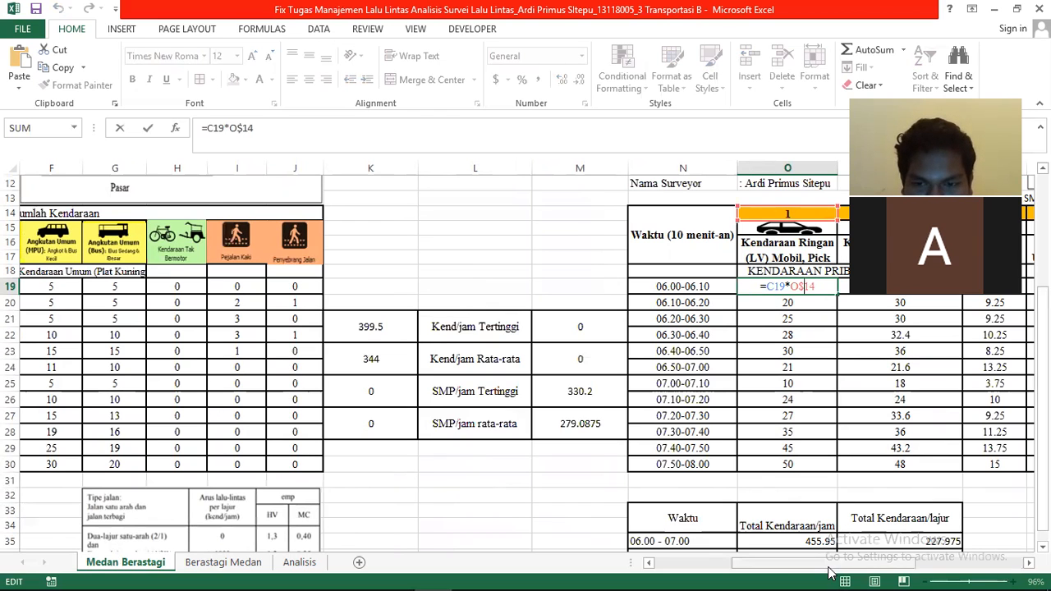
{"action": "left_click_drag", "start_coordinate": [830, 573], "coordinate": [852, 573]}
{"action": "key", "text": "Return"}
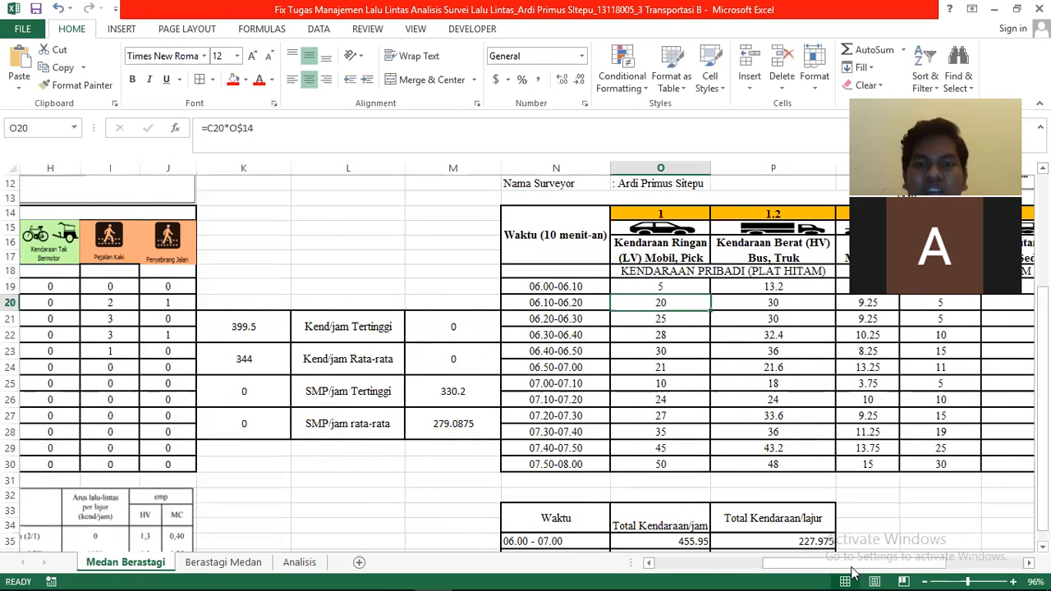
Examine the 06.00-06.10 SMP formulas for the neighbouring vehicle categories in P19 to R19
{"action": "key", "text": "Up"}
{"action": "key", "text": "Up"}
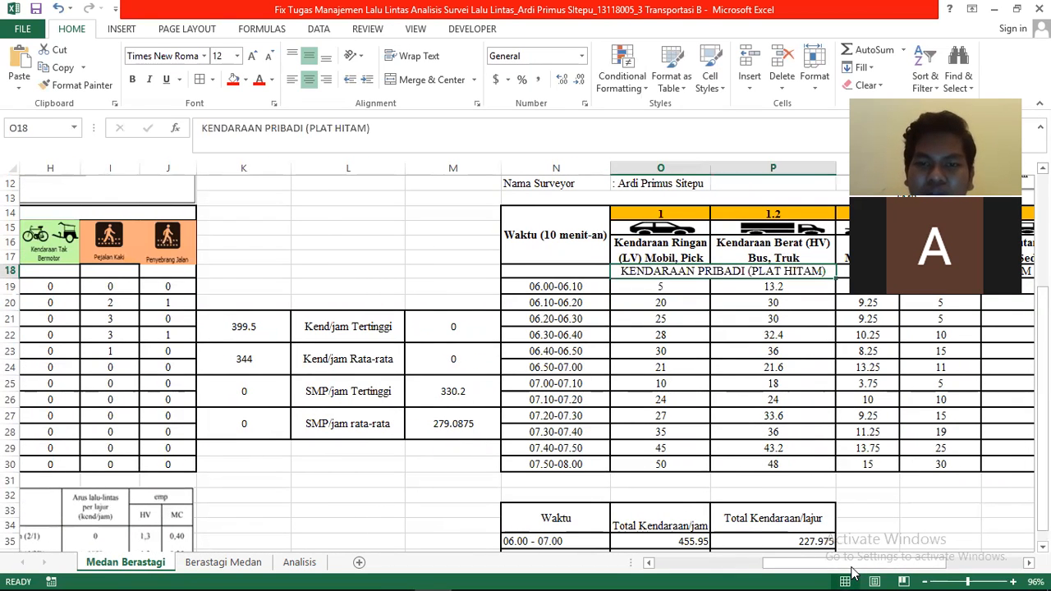
{"action": "key", "text": "Right"}
{"action": "key", "text": "Down"}
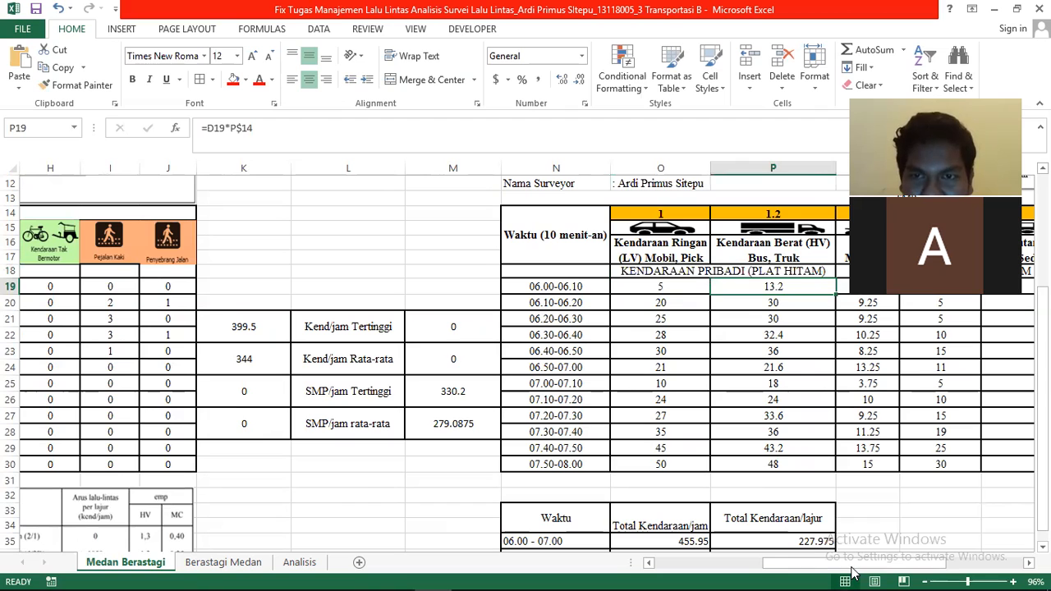
{"action": "key", "text": "Right"}
{"action": "key", "text": "Left"}
{"action": "key", "text": "Right"}
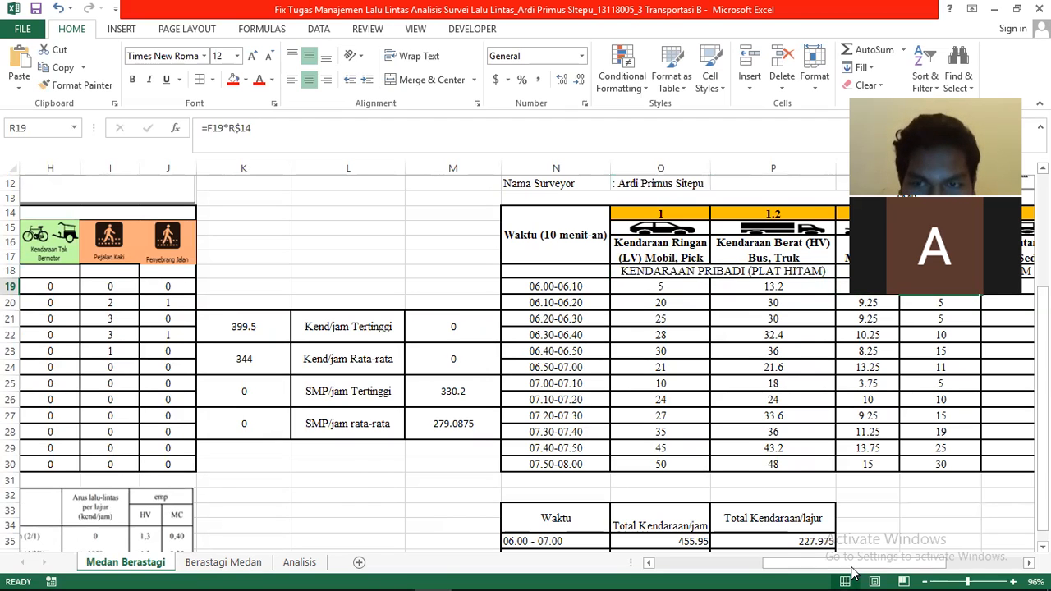
Review the SMP table's category headings from Sepeda Motor through Penyebrang Jalan in columns Q to V
{"action": "key", "text": "Up"}
{"action": "key", "text": "Left"}
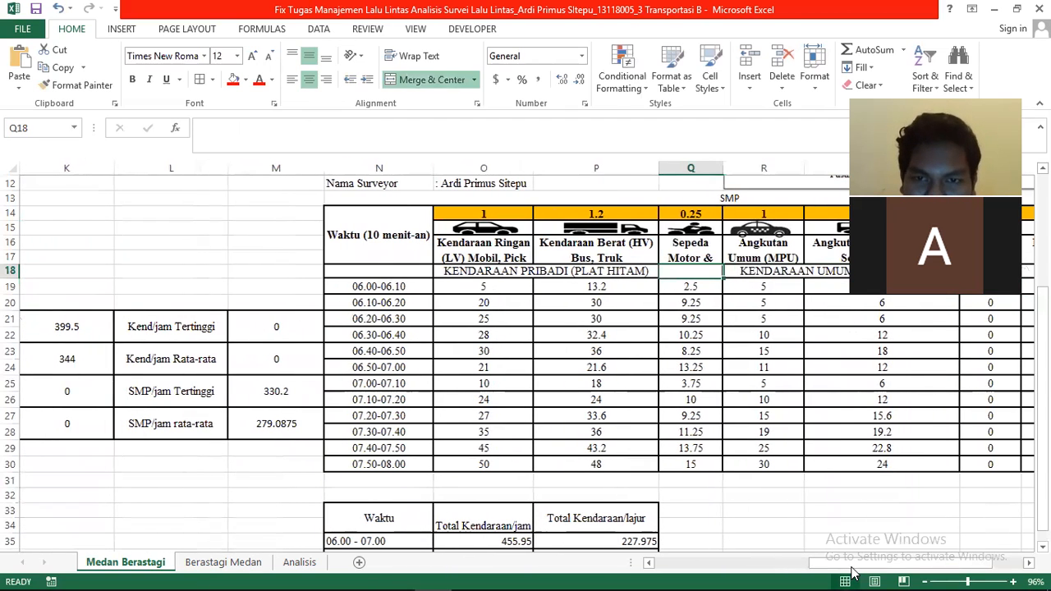
{"action": "key", "text": "Up"}
{"action": "key", "text": "Right"}
{"action": "key", "text": "Right"}
{"action": "key", "text": "Right"}
{"action": "key", "text": "Right"}
{"action": "key", "text": "Right"}
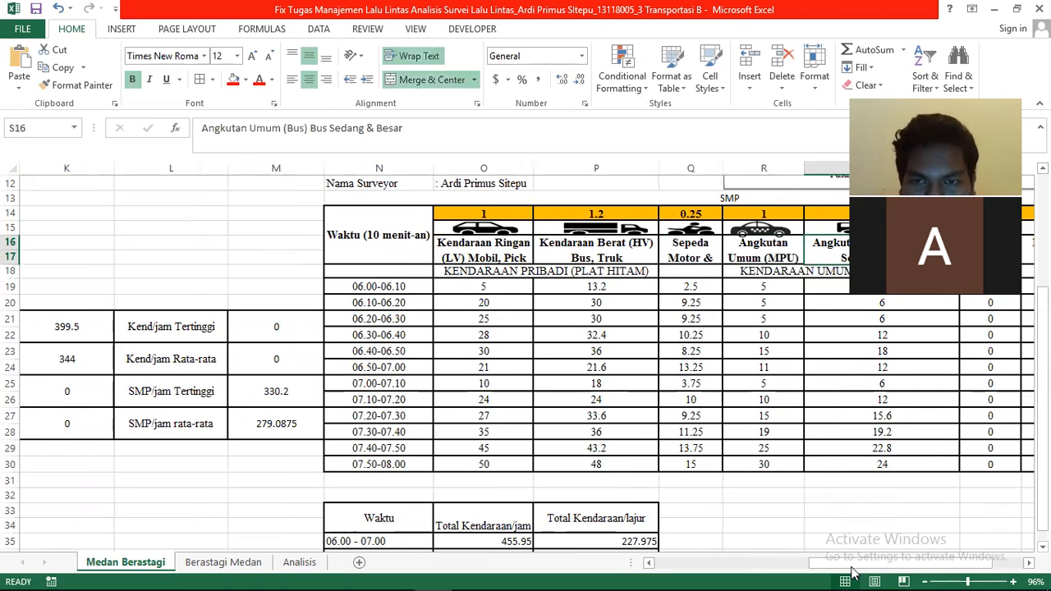
{"action": "key", "text": "Right"}
{"action": "key", "text": "Left"}
{"action": "key", "text": "Left"}
{"action": "key", "text": "Left"}
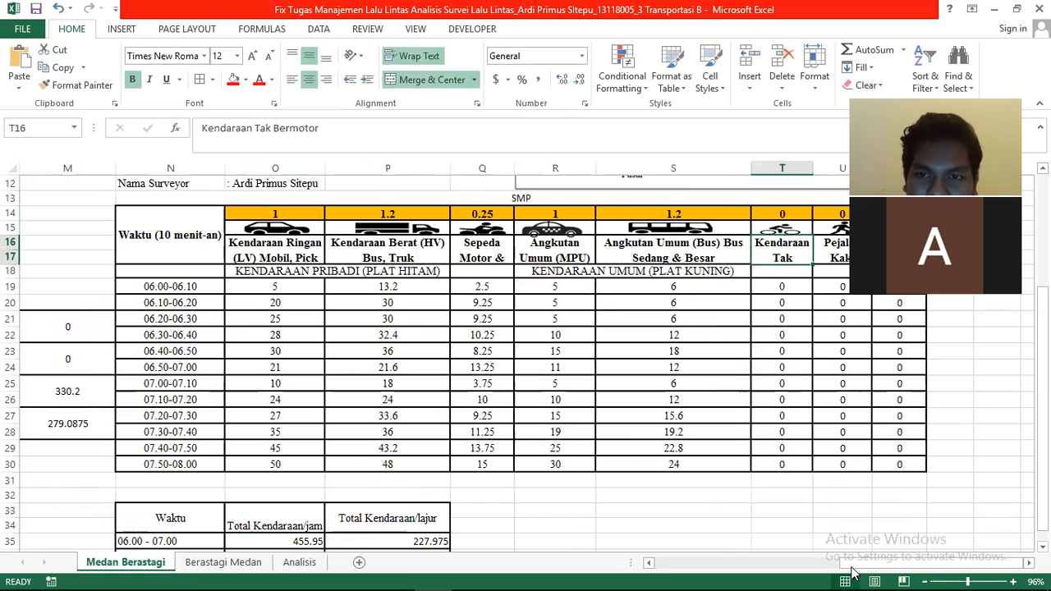
{"action": "key", "text": "Right"}
{"action": "key", "text": "Right"}
{"action": "key", "text": "Right"}
{"action": "key", "text": "Right"}
{"action": "key", "text": "Right"}
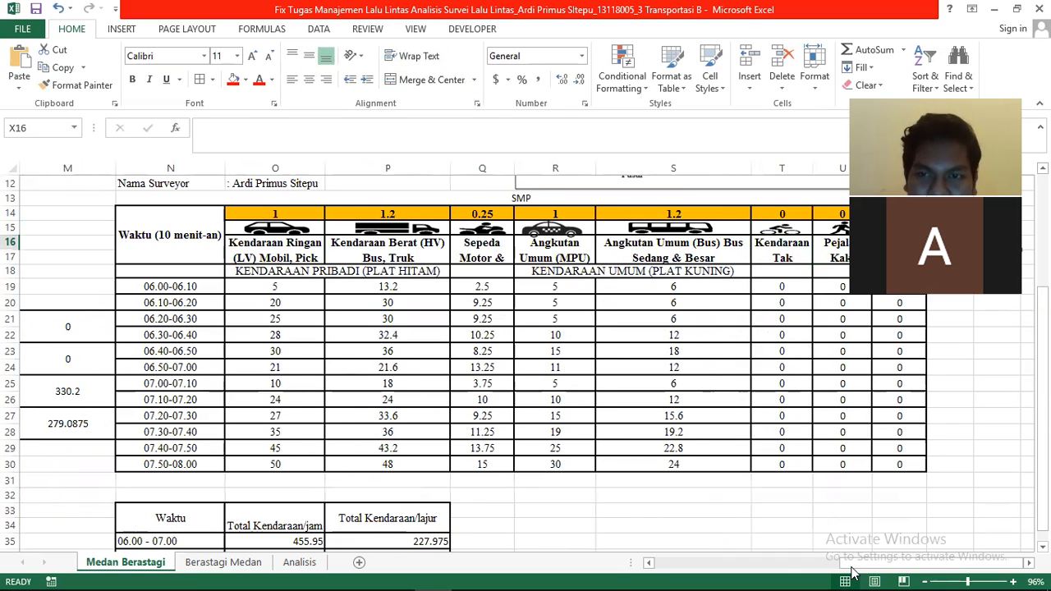
{"action": "key", "text": "Left"}
{"action": "key", "text": "Left"}
{"action": "key", "text": "Left"}
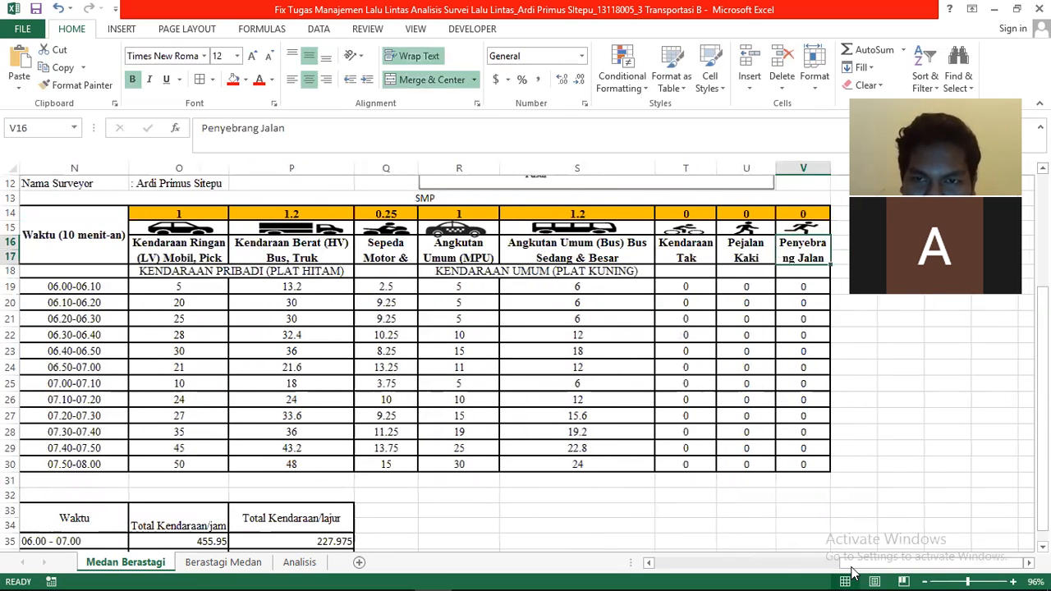
Return from the SMP table to the 06.00-06.10 Penyebrang Jalan count in J19 of the Jumlah Kendaraan table
{"action": "key", "text": "Down"}
{"action": "key", "text": "Left"}
{"action": "key", "text": "Left"}
{"action": "key", "text": "Left"}
{"action": "key", "text": "Left"}
{"action": "key", "text": "Left"}
{"action": "key", "text": "Left"}
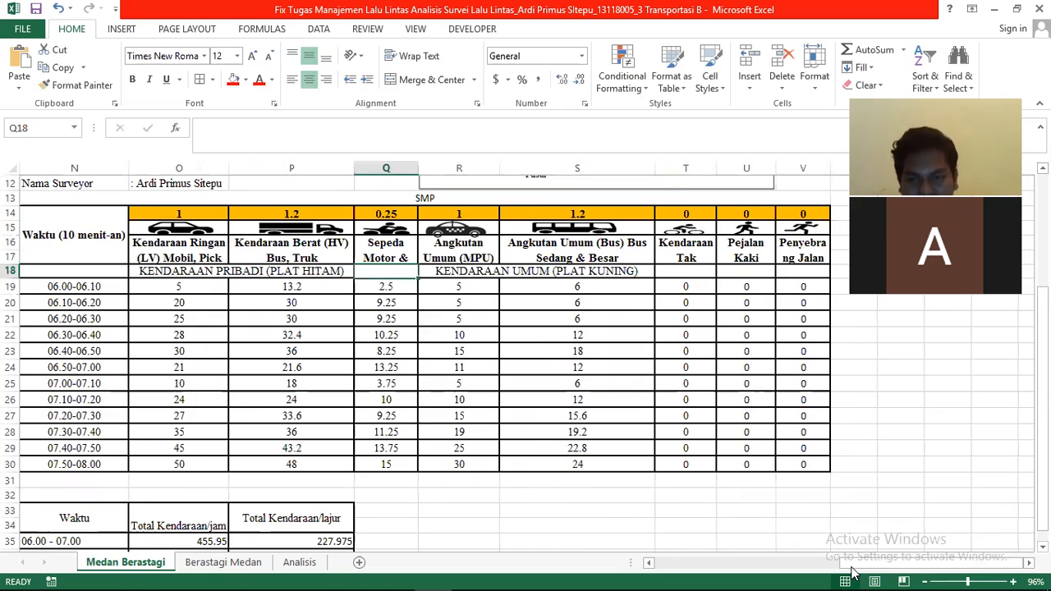
{"action": "key", "text": "Left"}
{"action": "key", "text": "Right"}
{"action": "key", "text": "Right"}
{"action": "key", "text": "Left"}
{"action": "key", "text": "Left"}
{"action": "key", "text": "Left"}
{"action": "key", "text": "Left"}
{"action": "key", "text": "Left"}
{"action": "key", "text": "Left"}
{"action": "key", "text": "Right"}
{"action": "key", "text": "Down"}
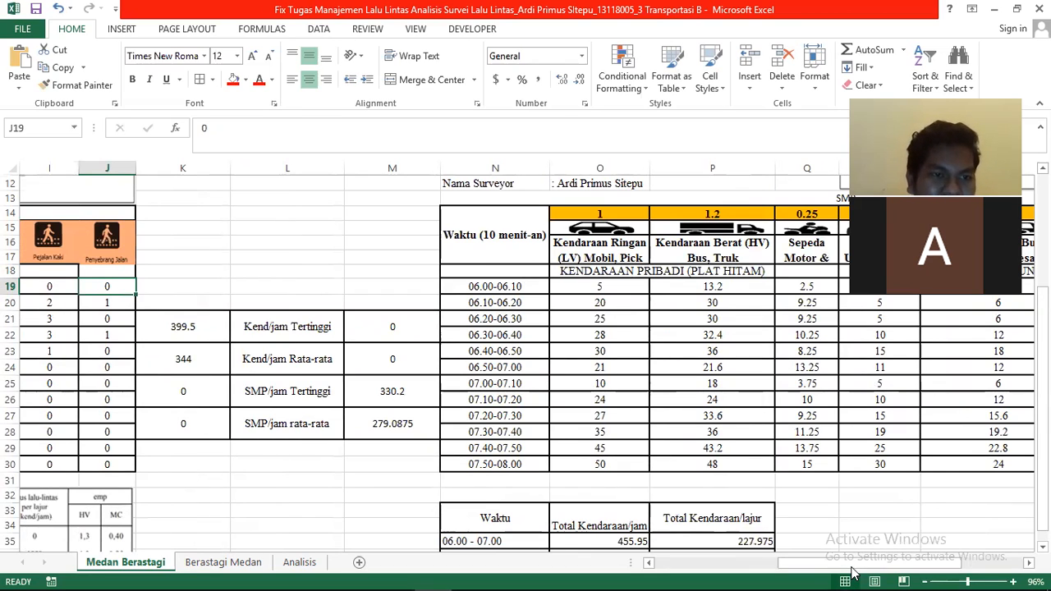
Check the Pejalan Kaki and Penyebrang Jalan counts for 06.00-06.10 in I19 and J19, and the 06.10-06.20 count in J20
{"action": "key", "text": "Left"}
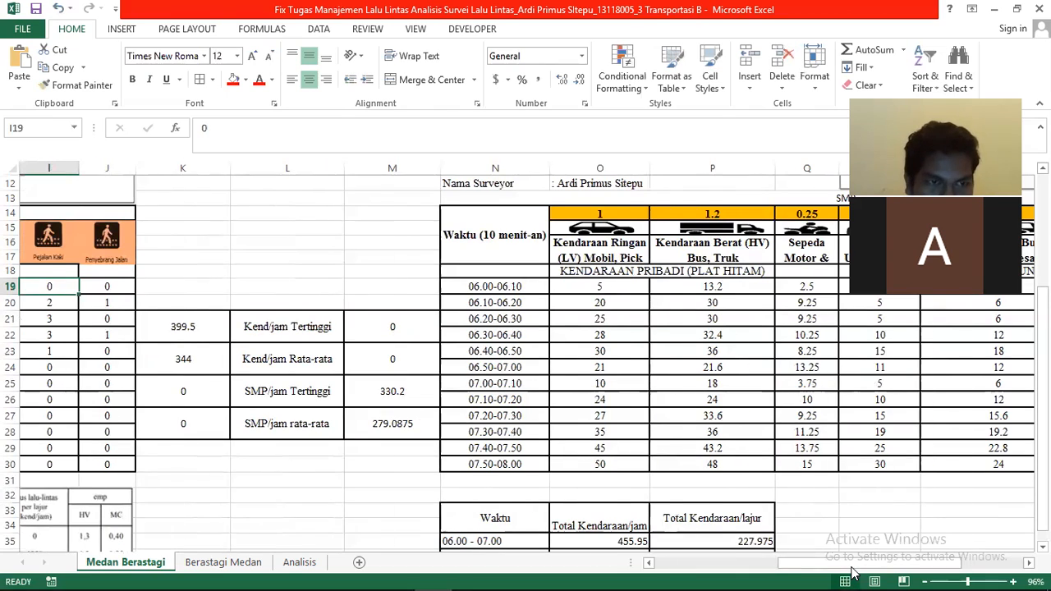
{"action": "key", "text": "Left"}
{"action": "key", "text": "Right"}
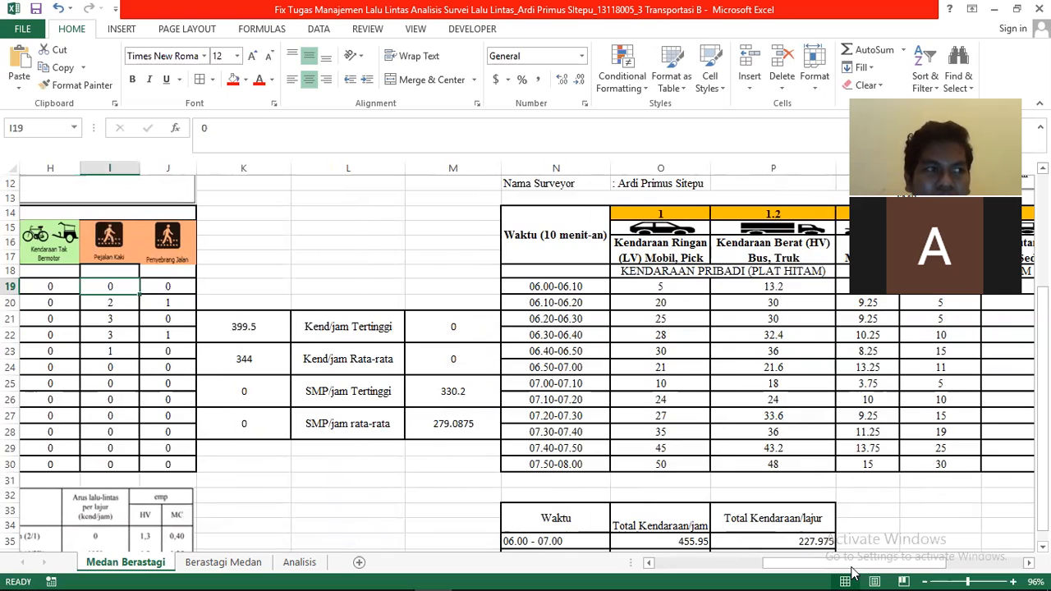
{"action": "key", "text": "Right"}
{"action": "key", "text": "Left"}
{"action": "key", "text": "Right"}
{"action": "key", "text": "Left"}
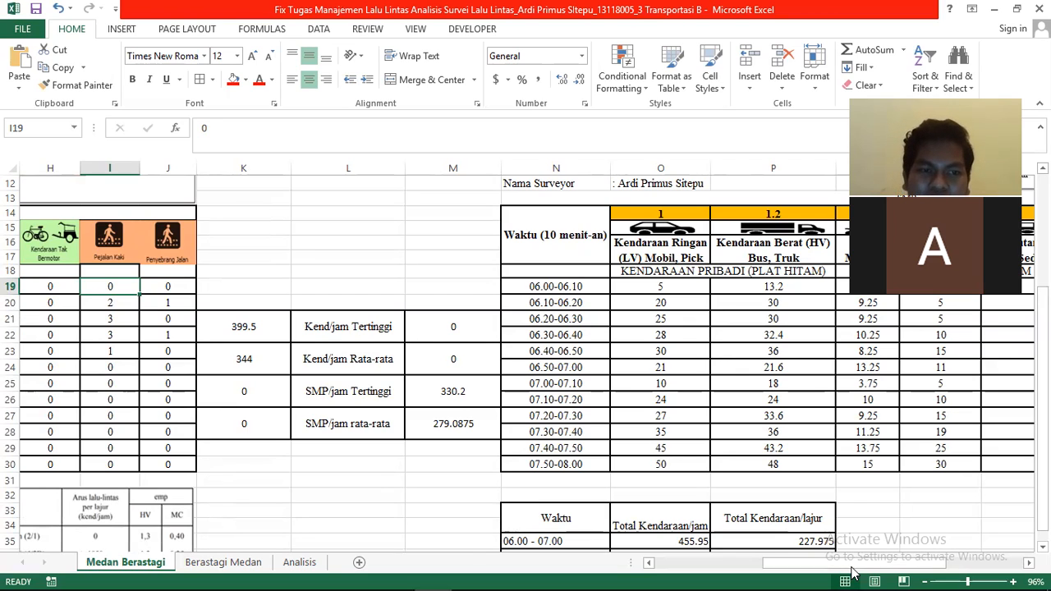
{"action": "key", "text": "Down"}
{"action": "key", "text": "Right"}
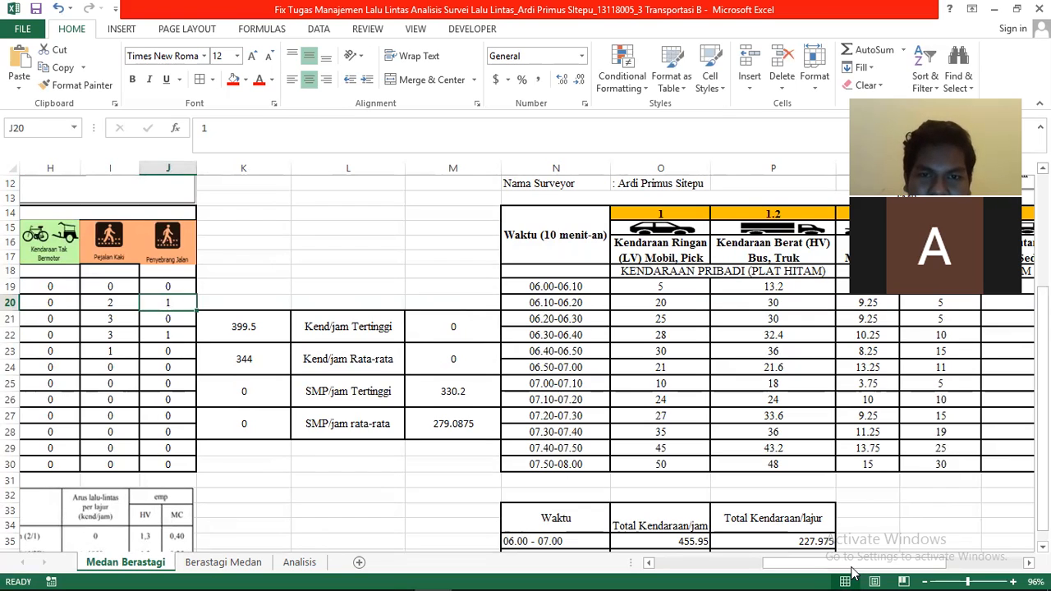
Examine the 06.10-06.20 SMP formulas from Kendaraan Ringan in O20 to Angkutan Umum (Bus) in S20
{"action": "key", "text": "Right"}
{"action": "key", "text": "Right"}
{"action": "key", "text": "Right"}
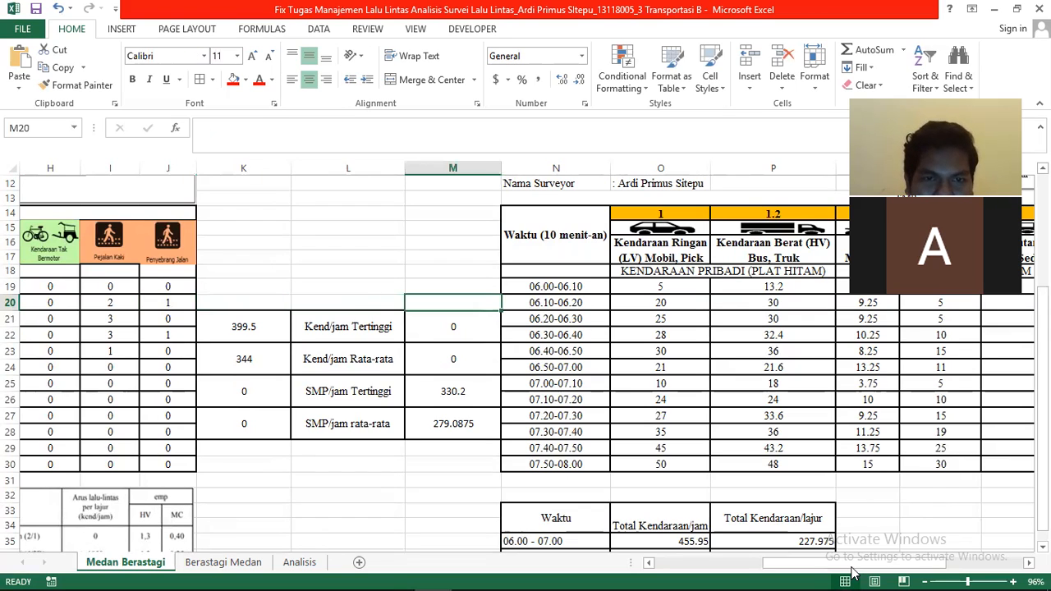
{"action": "key", "text": "Left"}
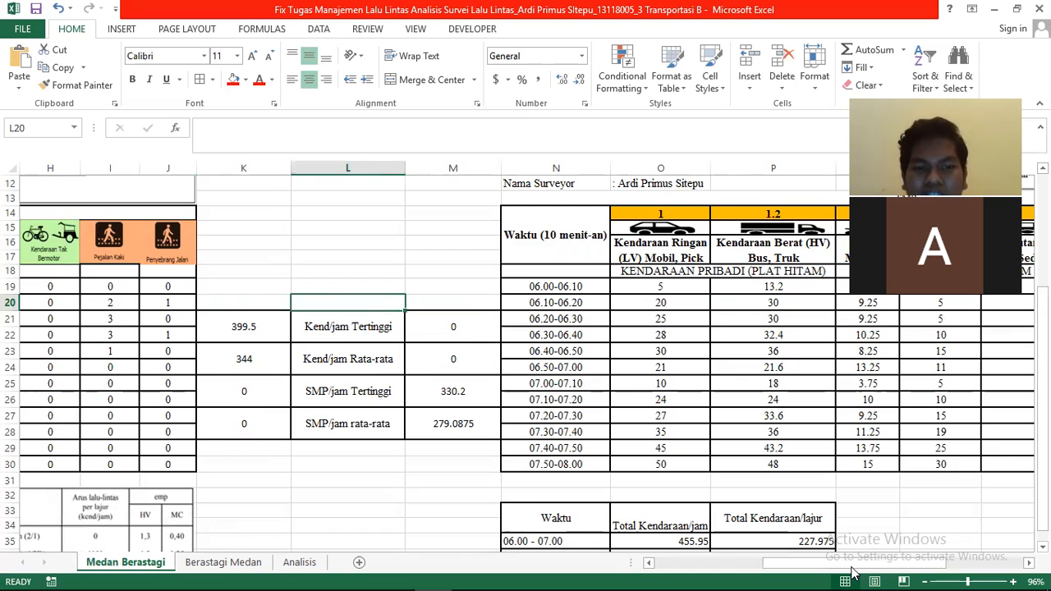
{"action": "key", "text": "Right"}
{"action": "key", "text": "Right"}
{"action": "key", "text": "Right"}
{"action": "key", "text": "Right"}
{"action": "key", "text": "Right"}
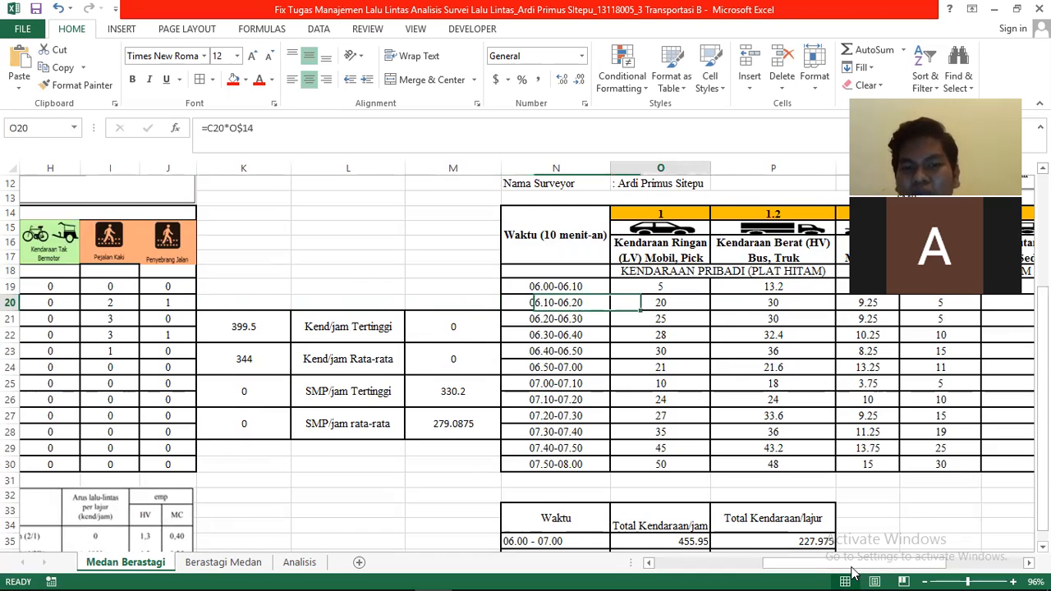
{"action": "key", "text": "Right"}
{"action": "key", "text": "Right"}
{"action": "key", "text": "Right"}
{"action": "key", "text": "Right"}
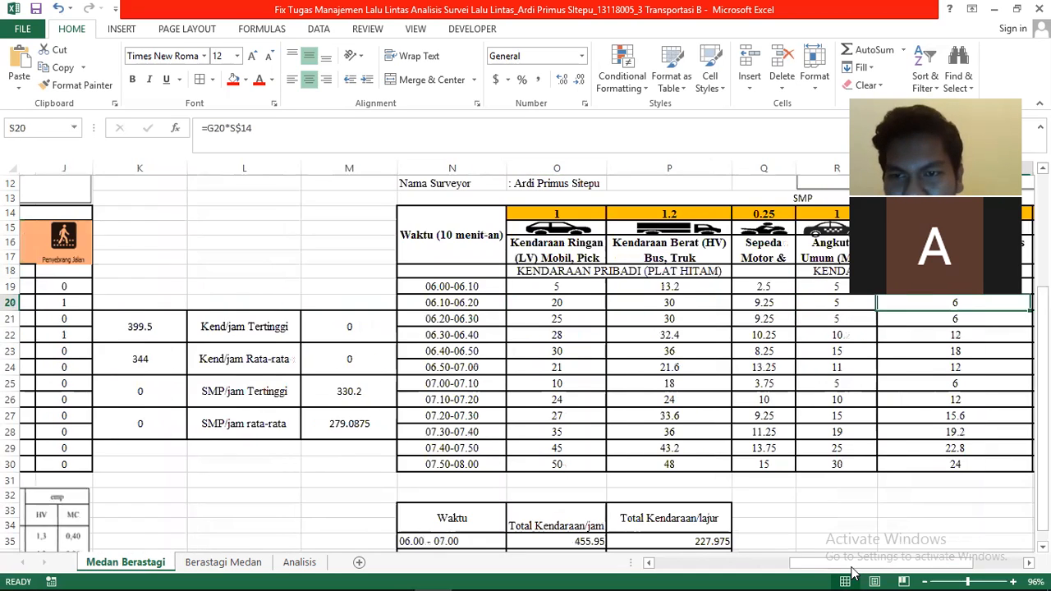
{"action": "key", "text": "Left"}
{"action": "key", "text": "Left"}
{"action": "key", "text": "Left"}
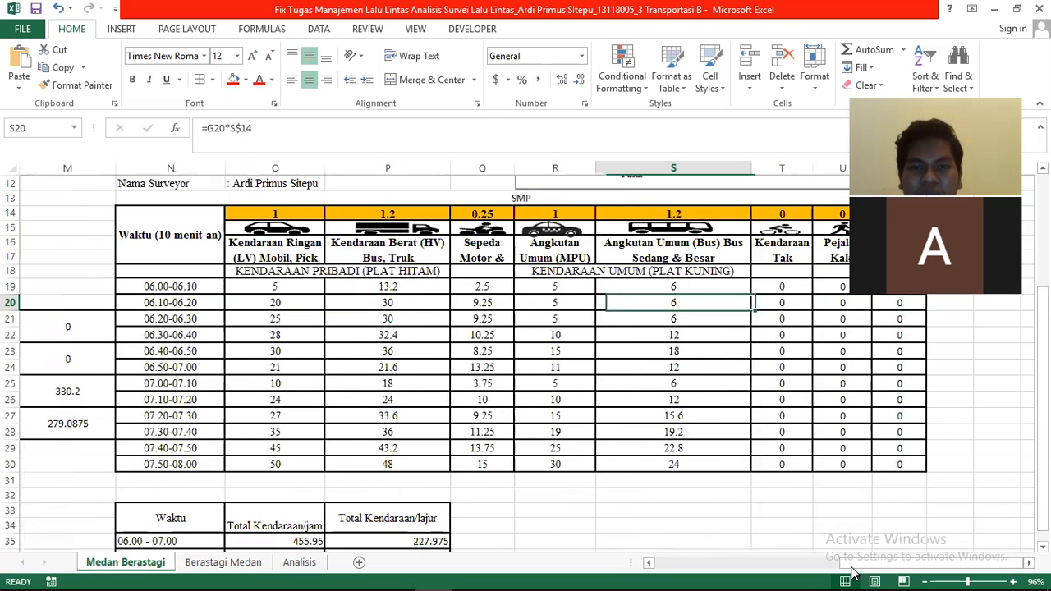
Check the 06.20-06.30 Penyebrang Jalan SMP formula in V21
{"action": "key", "text": "Down"}
{"action": "key", "text": "Right"}
{"action": "key", "text": "Right"}
{"action": "key", "text": "Right"}
{"action": "key", "text": "Right"}
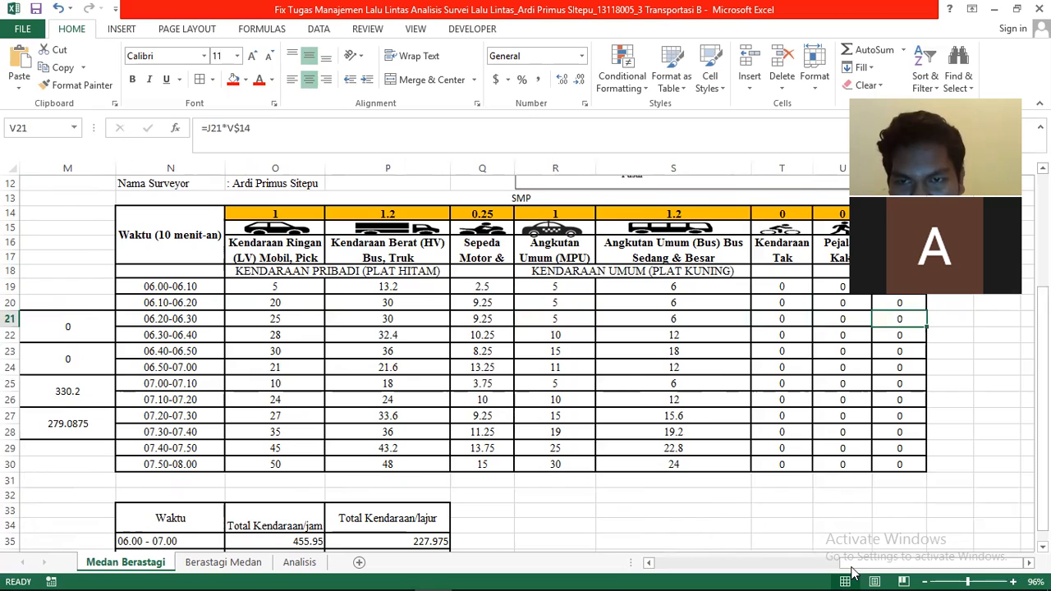
{"action": "key", "text": "Left"}
{"action": "key", "text": "Up"}
{"action": "key", "text": "Right"}
{"action": "key", "text": "Left"}
{"action": "key", "text": "Left"}
{"action": "key", "text": "Left"}
{"action": "key", "text": "Left"}
{"action": "key", "text": "Left"}
{"action": "key", "text": "Left"}
{"action": "key", "text": "Left"}
{"action": "key", "text": "Left"}
{"action": "key", "text": "Left"}
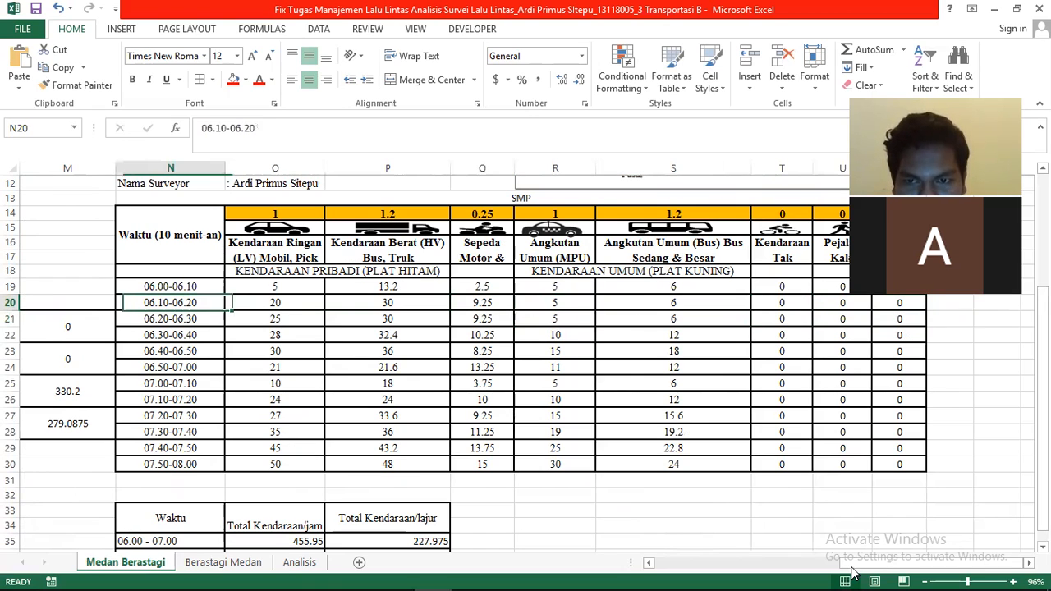
{"action": "key", "text": "Left"}
{"action": "key", "text": "Left"}
{"action": "key", "text": "Left"}
{"action": "key", "text": "Left"}
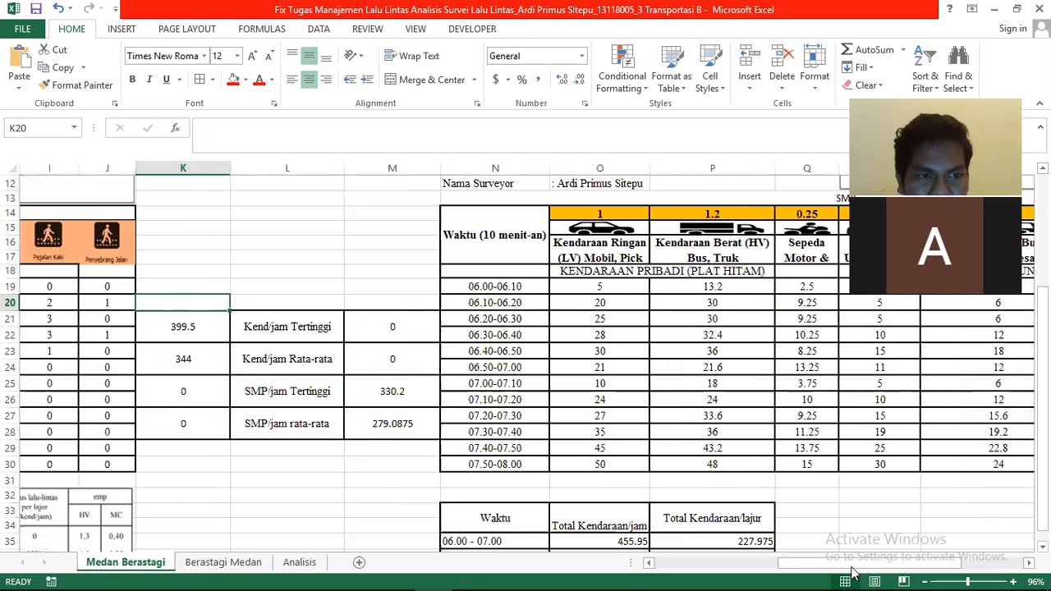
{"action": "key", "text": "Right"}
{"action": "key", "text": "Right"}
{"action": "key", "text": "Right"}
{"action": "key", "text": "Right"}
{"action": "key", "text": "Right"}
{"action": "key", "text": "Right"}
{"action": "key", "text": "Right"}
{"action": "key", "text": "Right"}
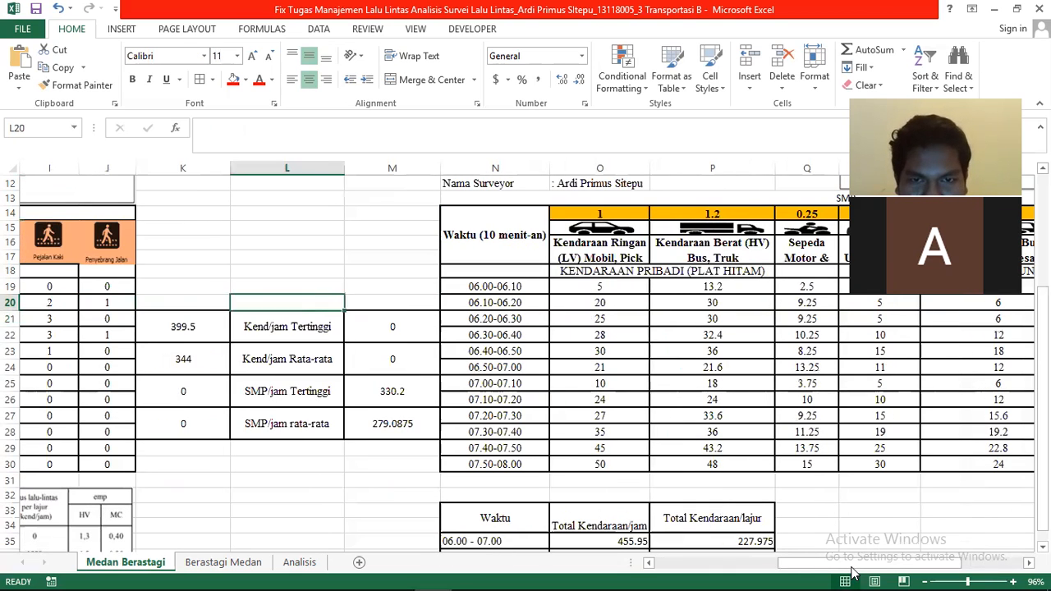
{"action": "key", "text": "Right"}
{"action": "key", "text": "Right"}
{"action": "key", "text": "Right"}
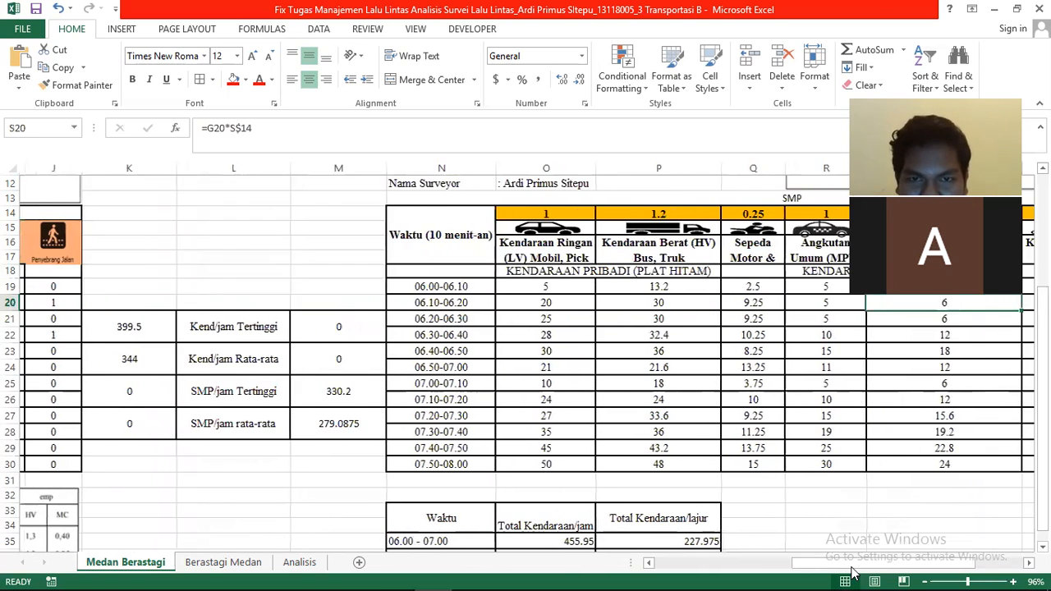
Look through the SMP formulas from Sepeda Motor in Q23 down the Kendaraan Ringan column to 07.50-08.00 in O30
{"action": "key", "text": "Left"}
{"action": "key", "text": "Left"}
{"action": "key", "text": "Left"}
{"action": "key", "text": "Down"}
{"action": "key", "text": "Down"}
{"action": "key", "text": "Down"}
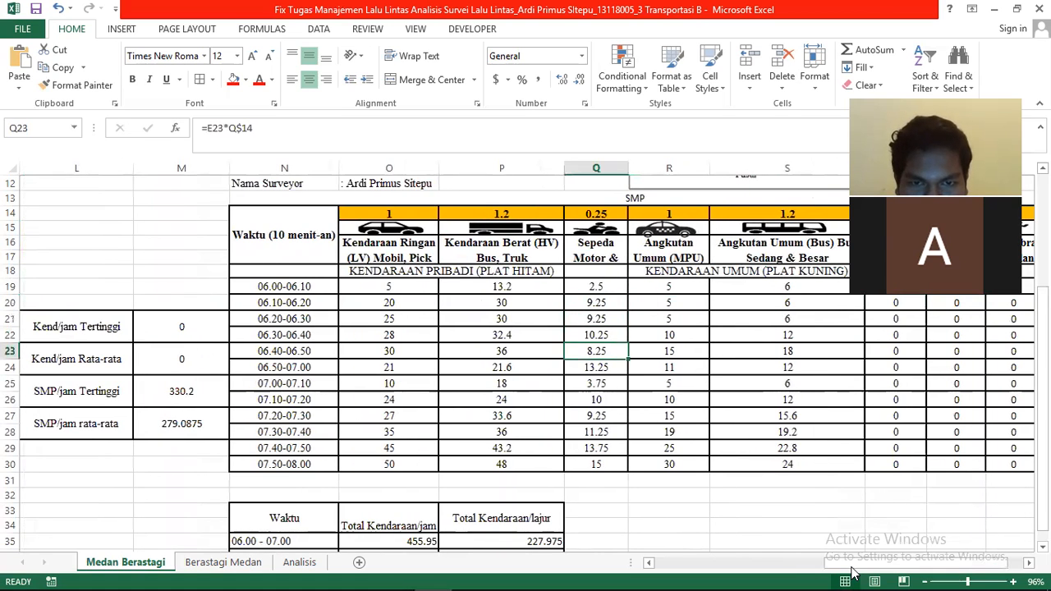
{"action": "key", "text": "Left"}
{"action": "key", "text": "Left"}
{"action": "key", "text": "Down"}
{"action": "key", "text": "Down"}
{"action": "key", "text": "Down"}
{"action": "key", "text": "Down"}
{"action": "key", "text": "Down"}
{"action": "key", "text": "Down"}
{"action": "key", "text": "Down"}
{"action": "key", "text": "Down"}
{"action": "key", "text": "Down"}
{"action": "key", "text": "Down"}
{"action": "key", "text": "Down"}
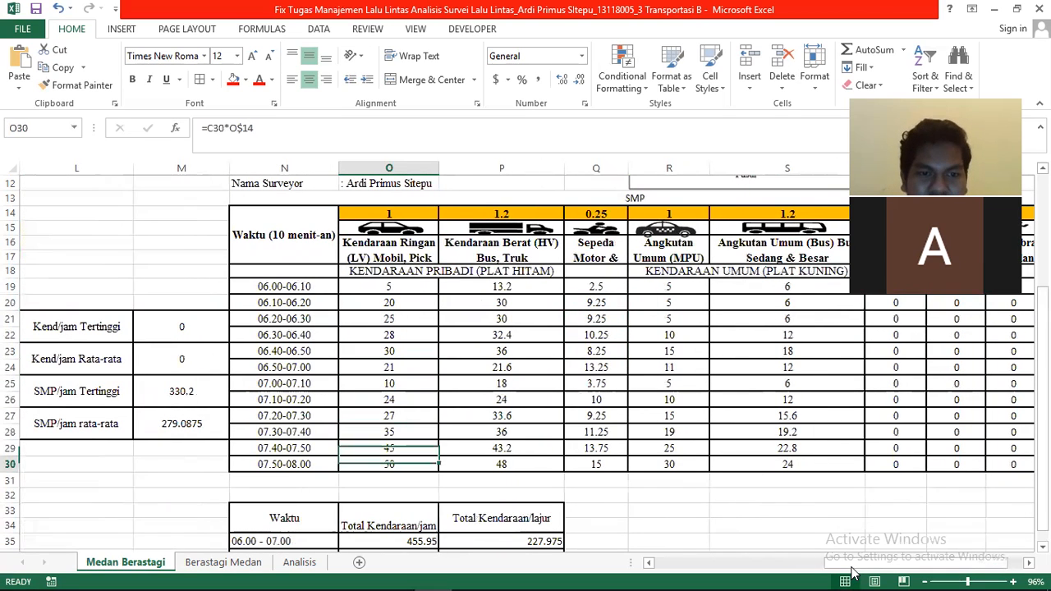
Inspect the range summed for the 06.00 - 07.00 Total Kendaraan/jam in O35, and check the Total Kendaraan/lajur formulas in P36 and P35
{"action": "key", "text": "Up"}
{"action": "key", "text": "Down"}
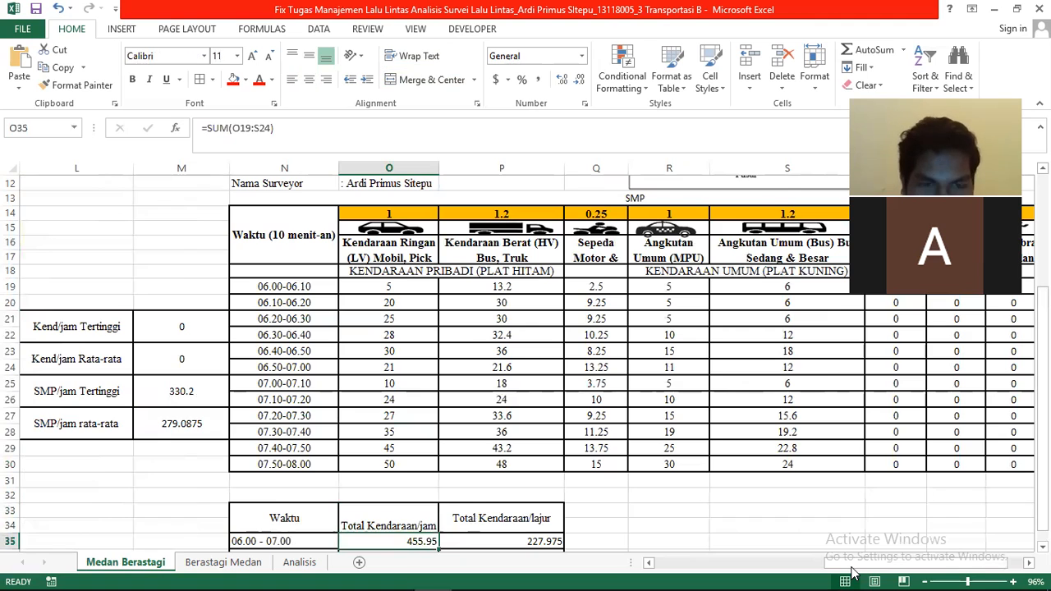
{"action": "key", "text": "Down"}
{"action": "key", "text": "Up"}
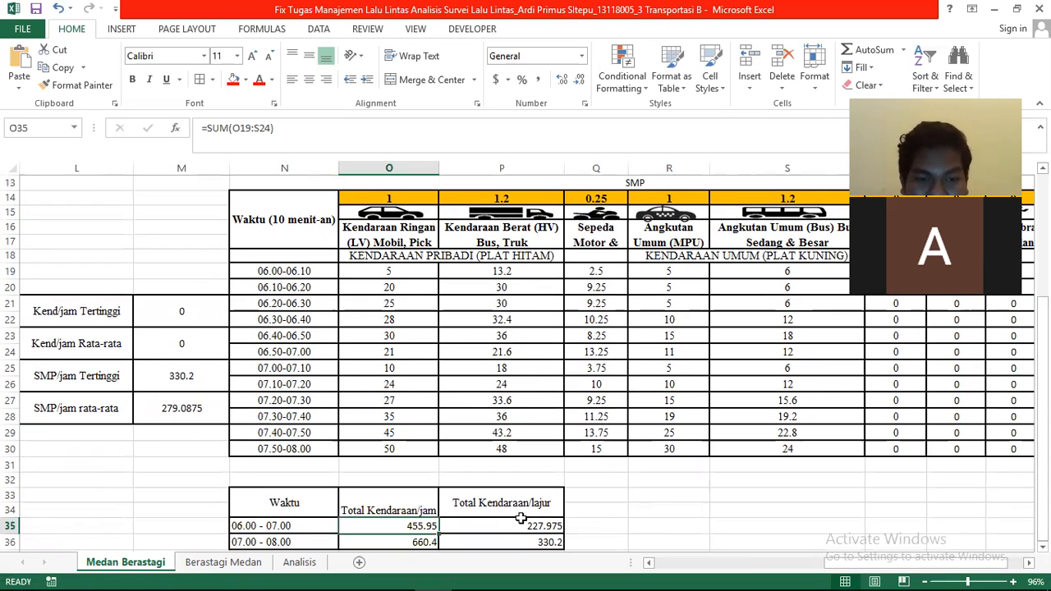
{"action": "double_click", "coordinate": [429, 525]}
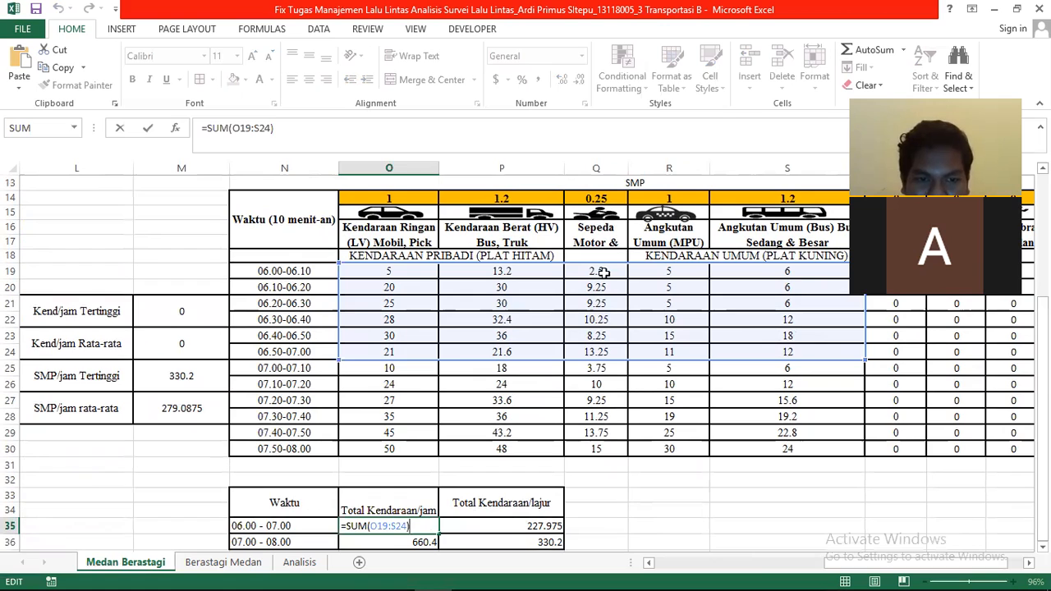
{"action": "key", "text": "Return"}
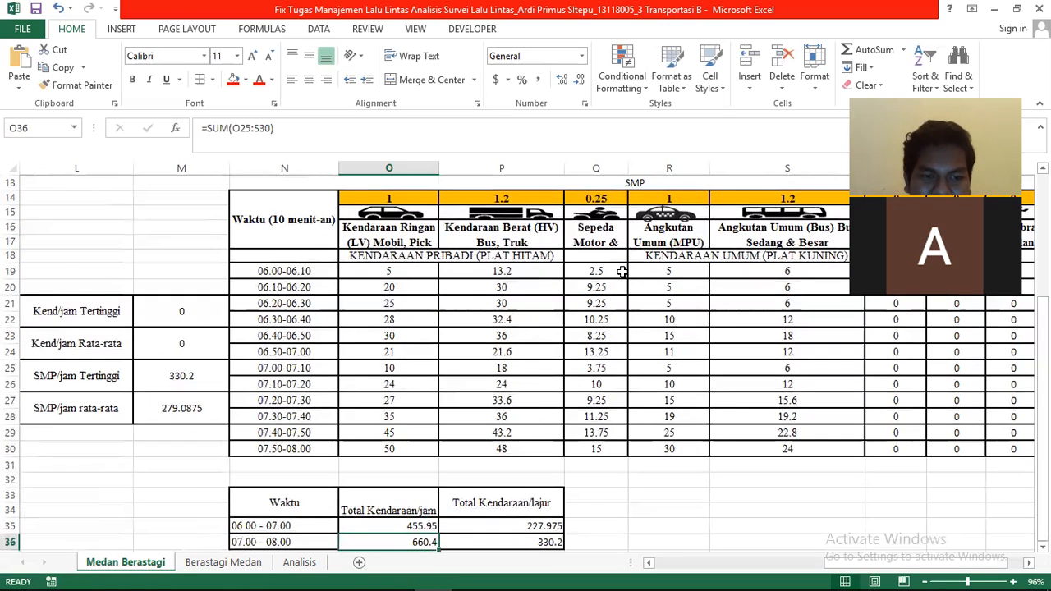
{"action": "key", "text": "Right"}
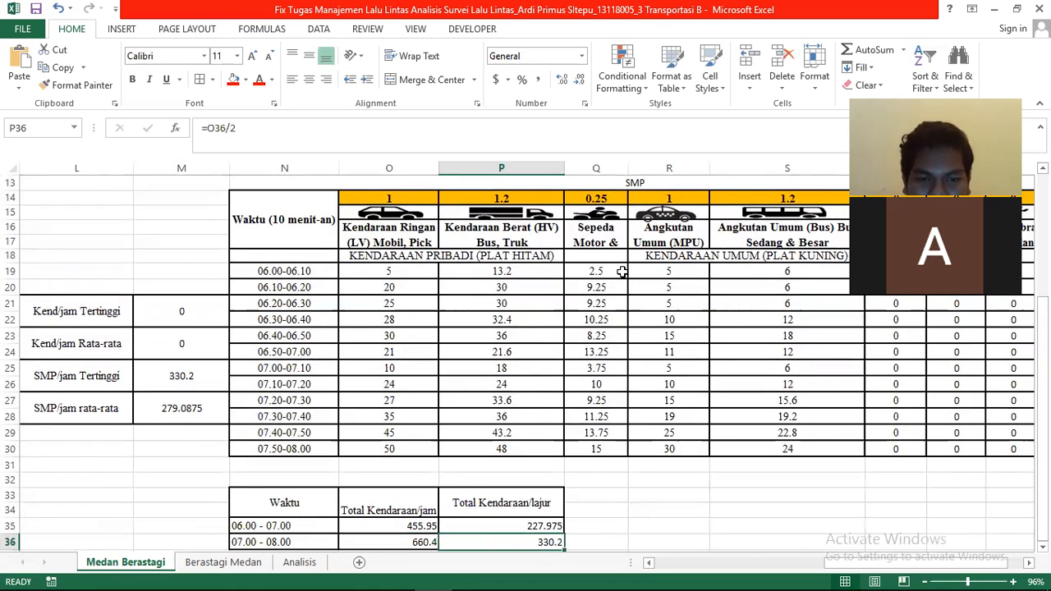
{"action": "key", "text": "Up"}
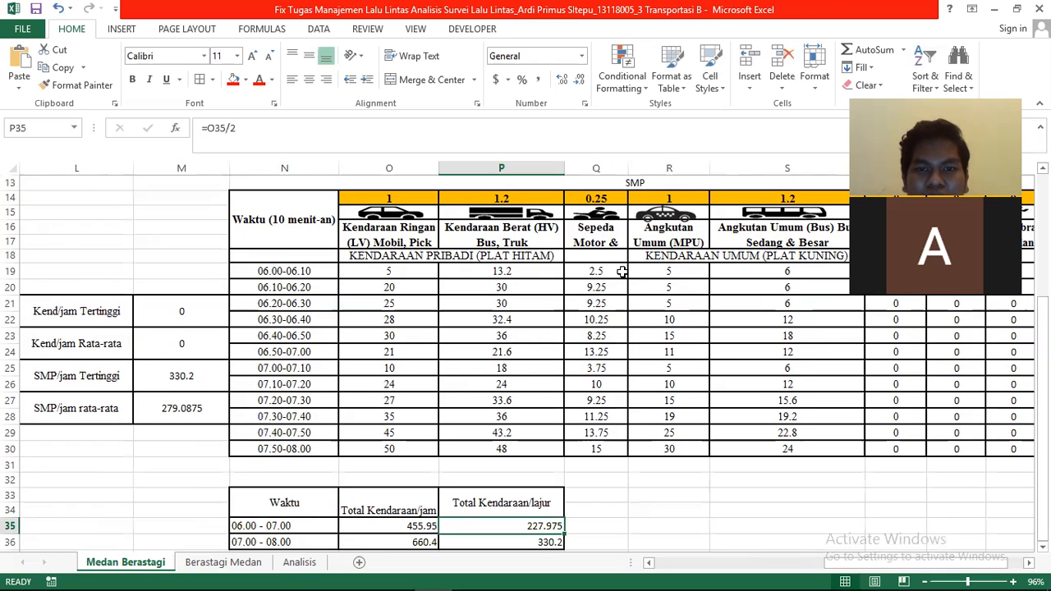
Look over the Kendaraan Berat SMP column from the Total Kendaraan/lajur heading up to the truck picture cell P15
{"action": "key", "text": "Up"}
{"action": "key", "text": "Up"}
{"action": "key", "text": "Up"}
{"action": "key", "text": "Up"}
{"action": "key", "text": "Up"}
{"action": "key", "text": "Up"}
{"action": "key", "text": "Up"}
{"action": "key", "text": "Up"}
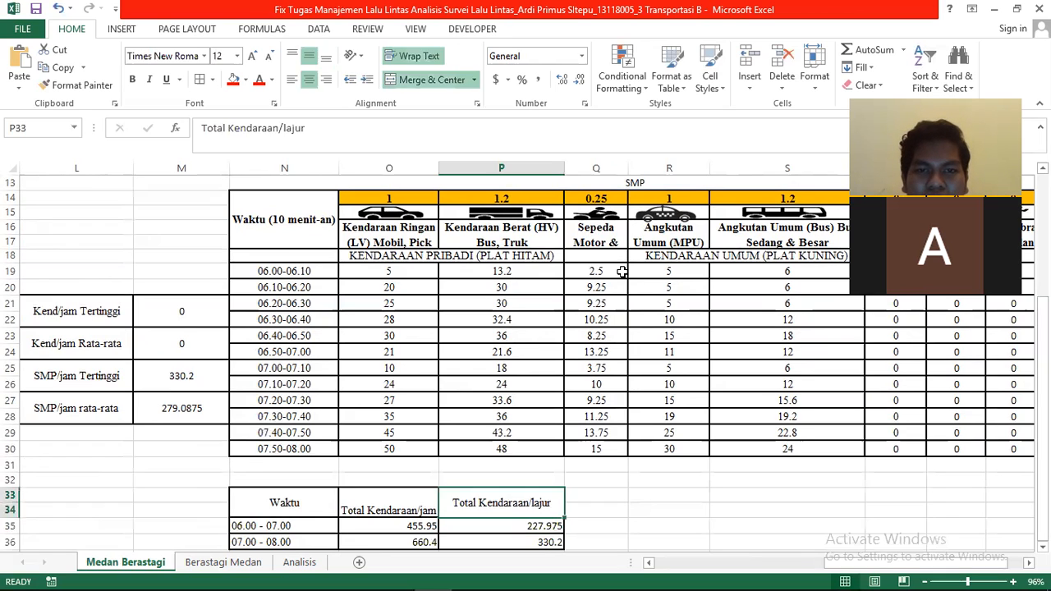
{"action": "key", "text": "Up"}
{"action": "key", "text": "Up"}
{"action": "key", "text": "Up"}
{"action": "key", "text": "Up"}
{"action": "key", "text": "Up"}
{"action": "key", "text": "Up"}
{"action": "key", "text": "Up"}
{"action": "key", "text": "Up"}
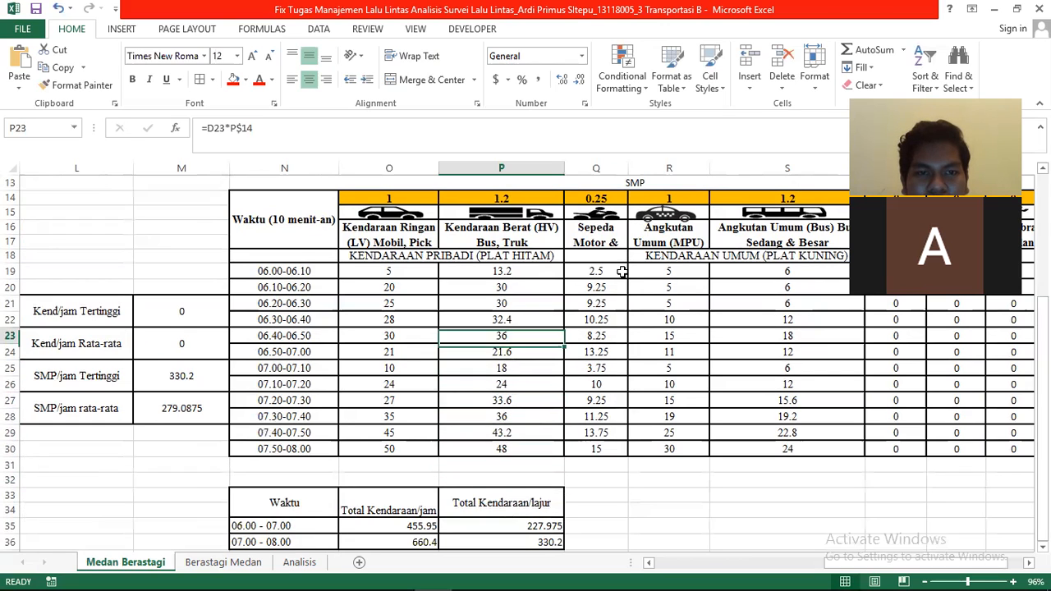
{"action": "key", "text": "Up"}
{"action": "key", "text": "Up"}
{"action": "key", "text": "Up"}
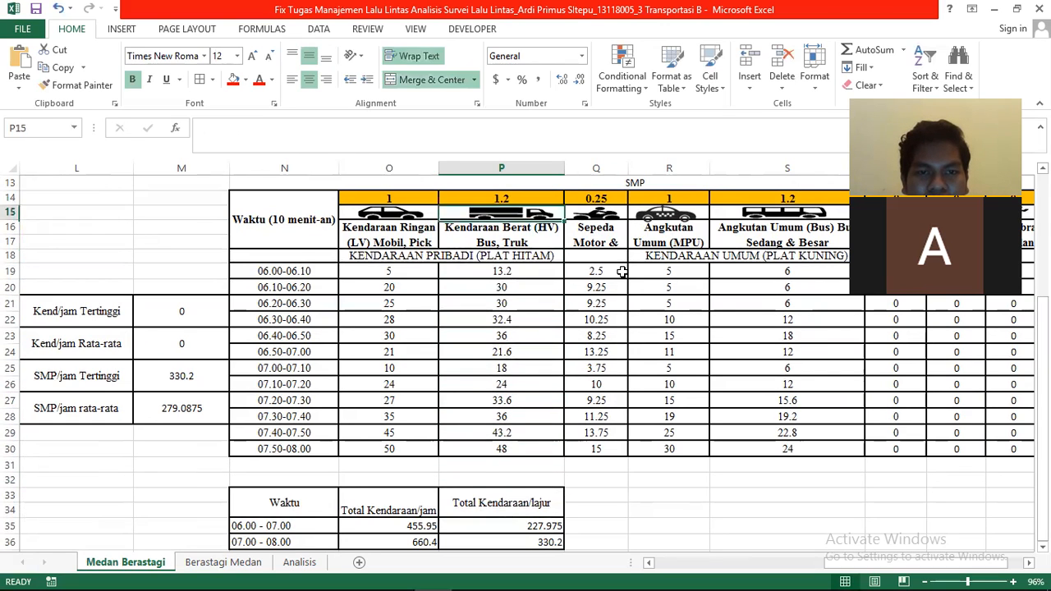
{"action": "key", "text": "Right"}
{"action": "key", "text": "Left"}
{"action": "key", "text": "Right"}
{"action": "key", "text": "Left"}
{"action": "key", "text": "Right"}
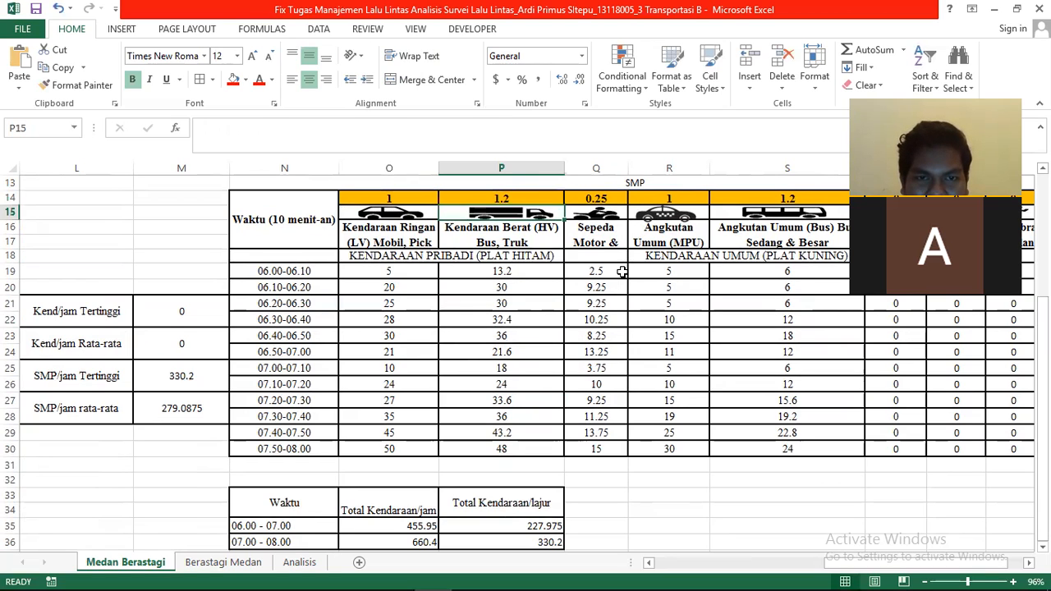
{"action": "key", "text": "Down"}
{"action": "key", "text": "Down"}
{"action": "key", "text": "Down"}
{"action": "key", "text": "Up"}
{"action": "key", "text": "Up"}
{"action": "key", "text": "Up"}
Go back down to the totals table and review the Total Kendaraan/lajur formulas for 06.00 - 07.00 and 07.00 - 08.00
{"action": "key", "text": "Down"}
{"action": "key", "text": "Down"}
{"action": "key", "text": "Down"}
{"action": "key", "text": "Down"}
{"action": "key", "text": "Down"}
{"action": "key", "text": "Down"}
{"action": "key", "text": "Down"}
{"action": "key", "text": "Down"}
{"action": "key", "text": "Down"}
{"action": "key", "text": "Down"}
{"action": "key", "text": "Down"}
{"action": "key", "text": "Down"}
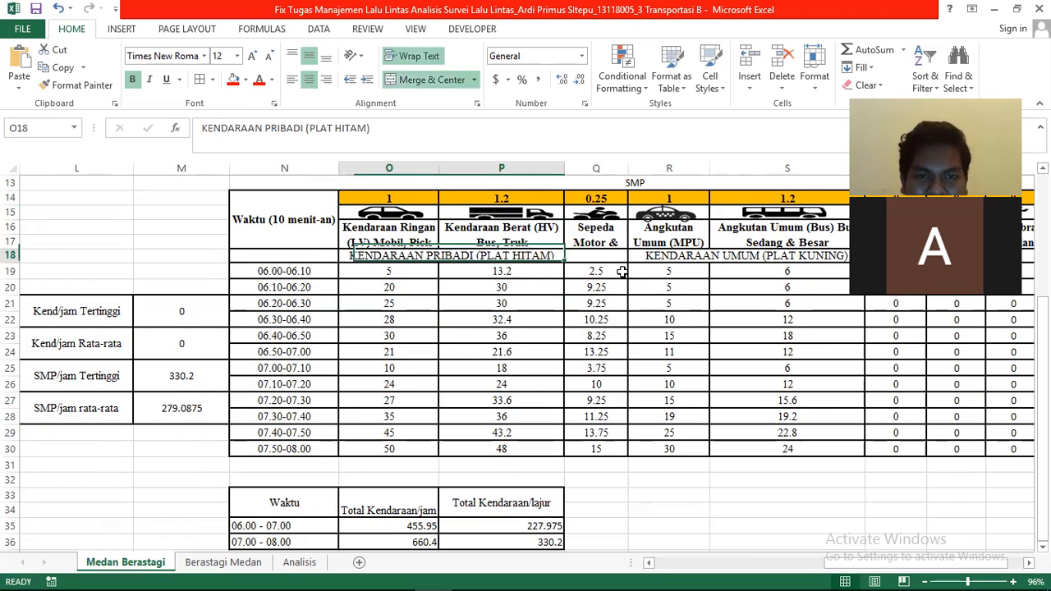
{"action": "key", "text": "Down"}
{"action": "key", "text": "Down"}
{"action": "key", "text": "Down"}
{"action": "key", "text": "Down"}
{"action": "key", "text": "Down"}
{"action": "key", "text": "Down"}
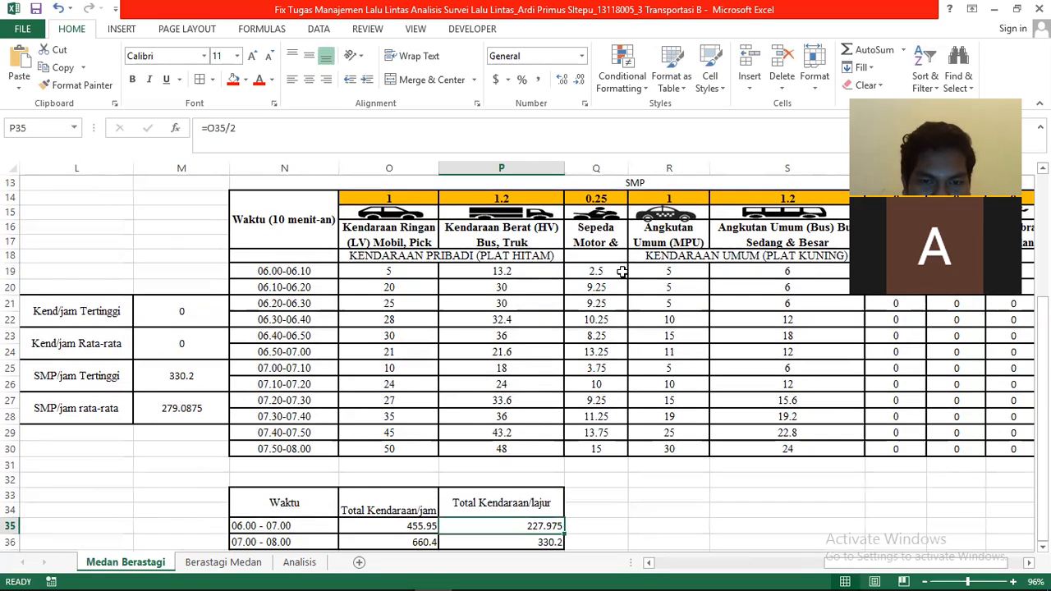
{"action": "key", "text": "Down"}
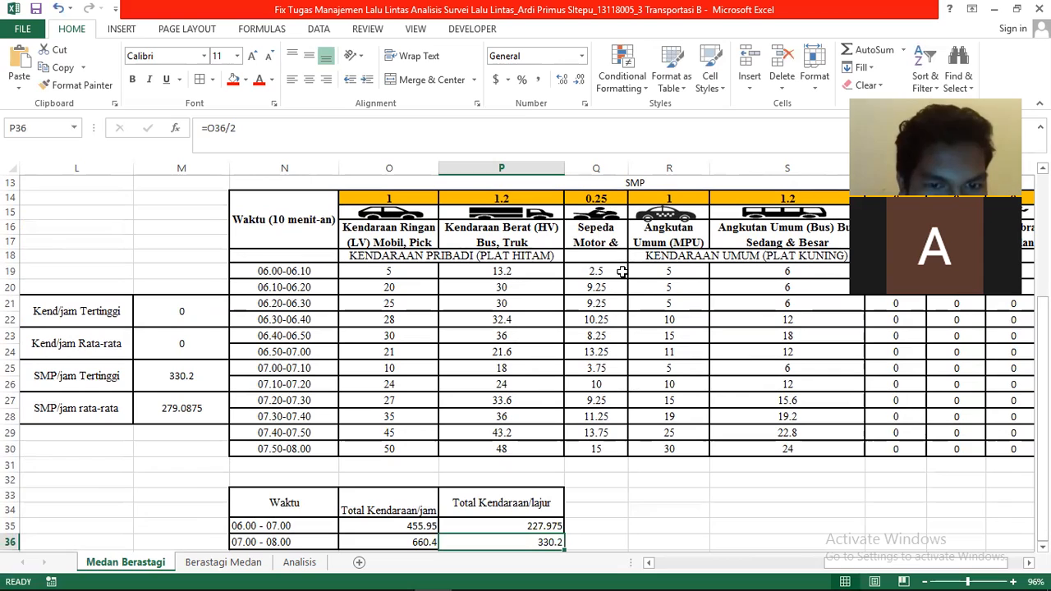
Go to the SMP/jam Tertinggi row of the summary table and inspect the range used by the MAX formula in M25
{"action": "key", "text": "Left"}
{"action": "key", "text": "Left"}
{"action": "key", "text": "Left"}
{"action": "key", "text": "Left"}
{"action": "key", "text": "Up"}
{"action": "key", "text": "Up"}
{"action": "key", "text": "Up"}
{"action": "key", "text": "Up"}
{"action": "key", "text": "Up"}
{"action": "key", "text": "Up"}
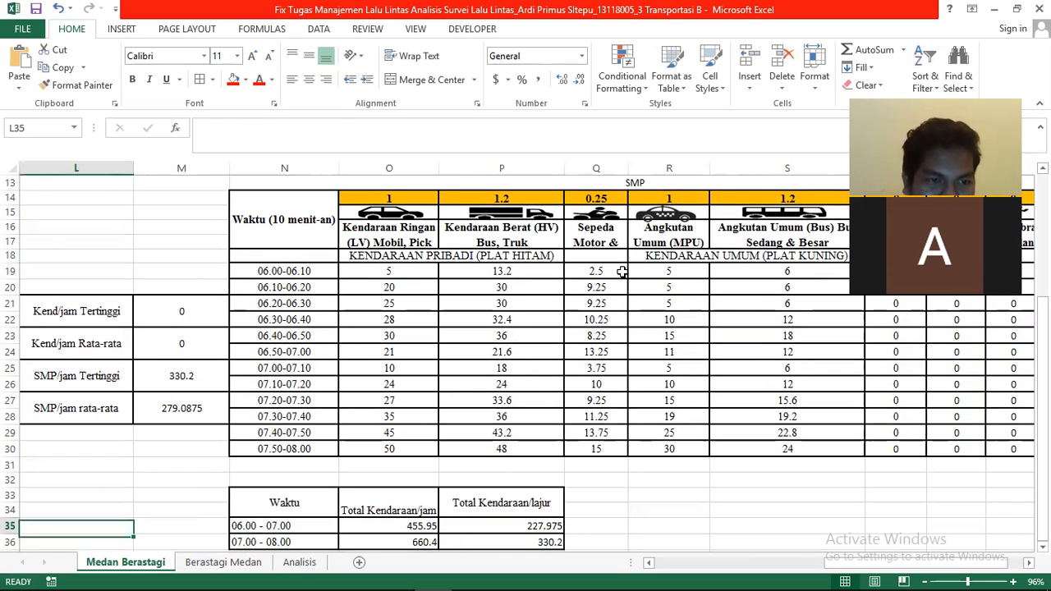
{"action": "key", "text": "Up"}
{"action": "key", "text": "Up"}
{"action": "key", "text": "Up"}
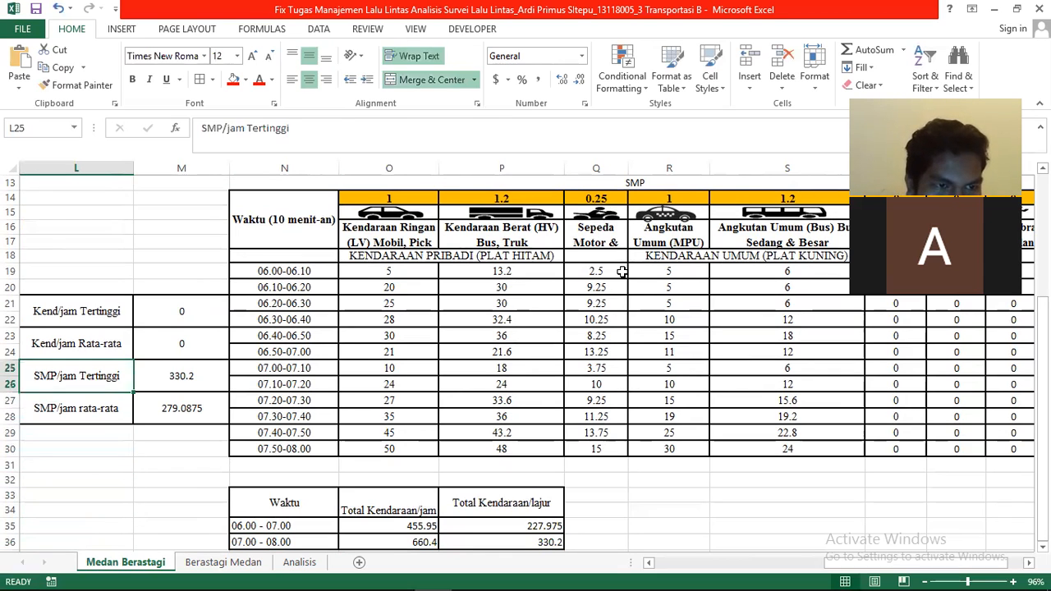
{"action": "key", "text": "Right"}
{"action": "key", "text": "Left"}
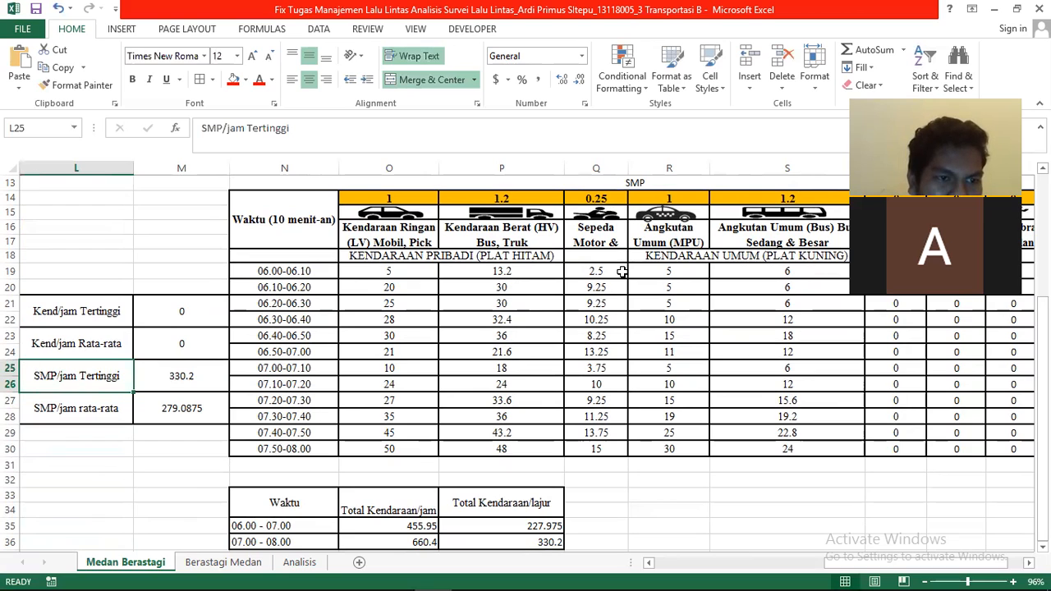
{"action": "key", "text": "Right"}
{"action": "key", "text": "Left"}
{"action": "key", "text": "Right"}
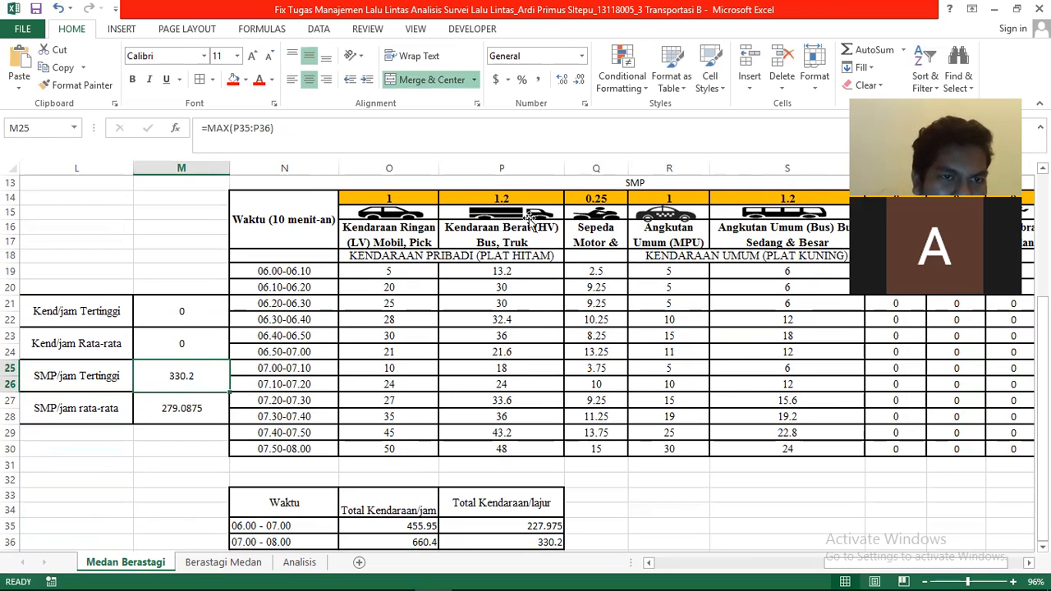
{"action": "double_click", "coordinate": [218, 375]}
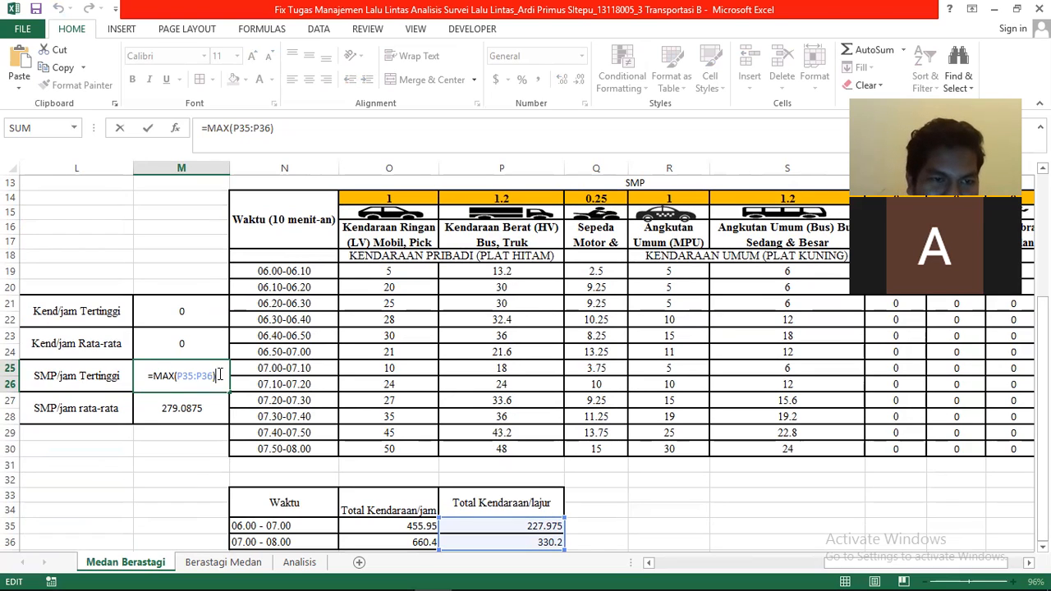
{"action": "key", "text": "Return"}
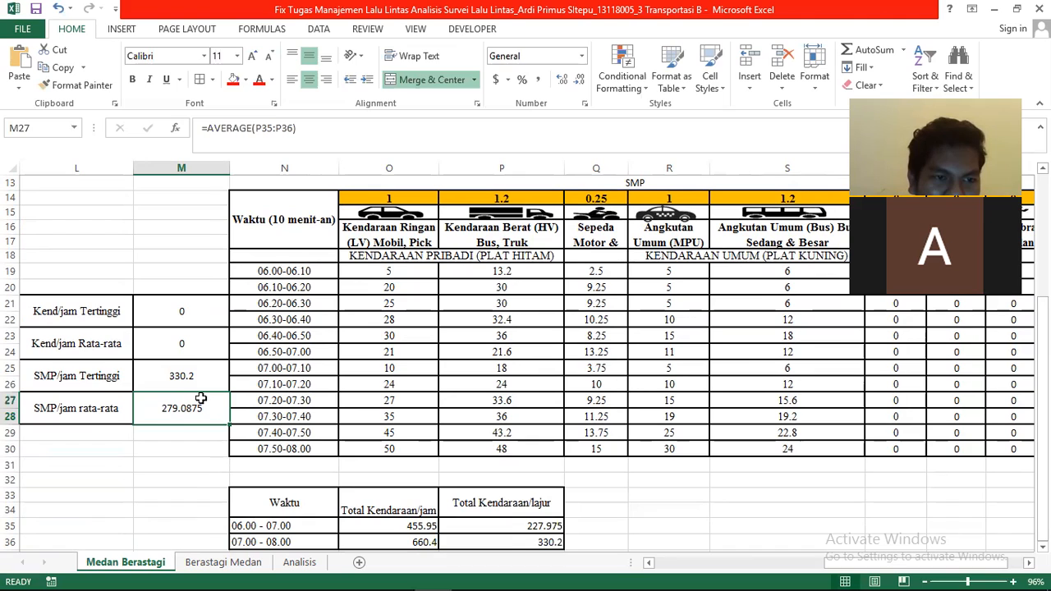
Inspect the range averaged for SMP/jam rata-rata in M27, and select the summary block K21:M28
{"action": "double_click", "coordinate": [201, 398]}
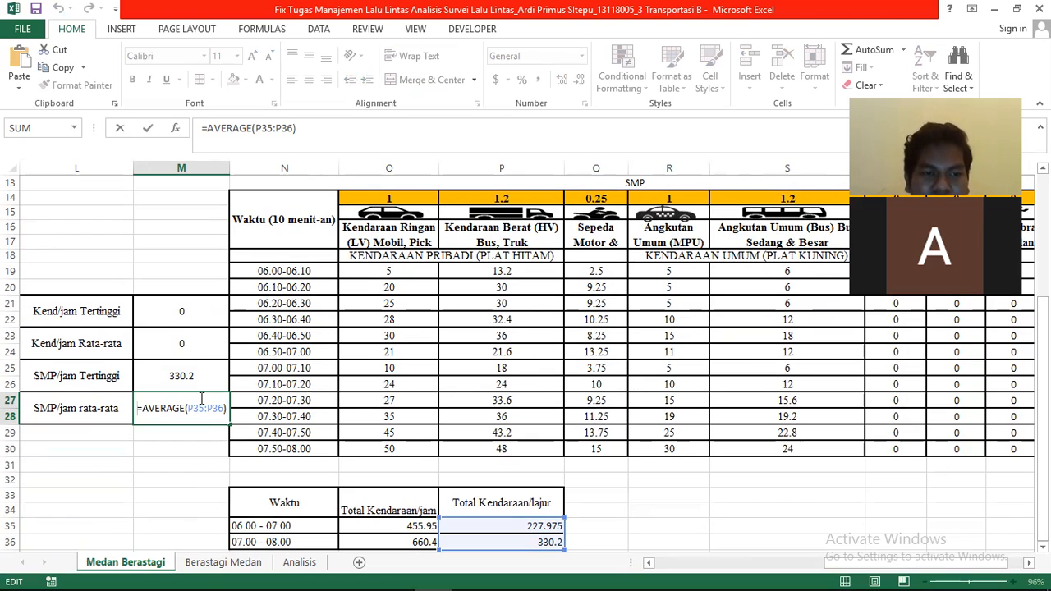
{"action": "key", "text": "Return"}
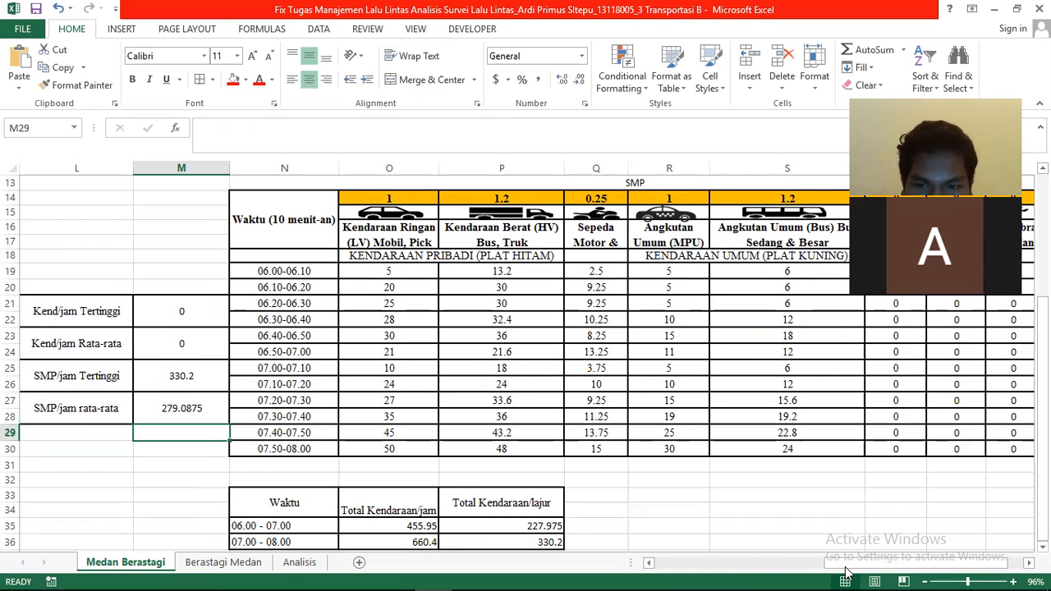
{"action": "left_click_drag", "start_coordinate": [824, 565], "coordinate": [780, 567]}
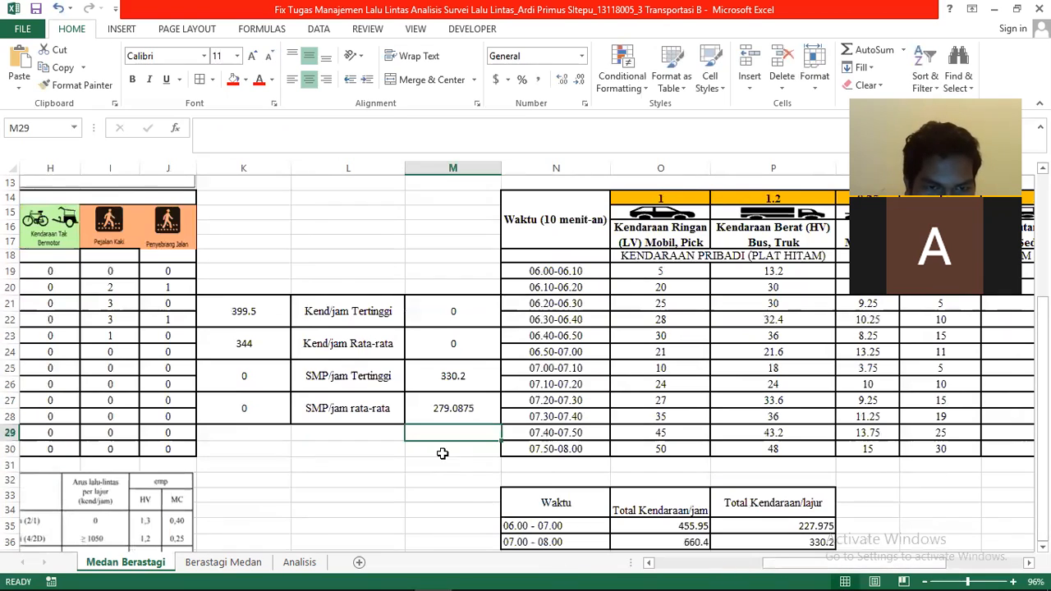
{"action": "mouse_move", "coordinate": [243, 308]}
{"action": "left_mouse_down"}
{"action": "mouse_move", "coordinate": [375, 345]}
{"action": "mouse_move", "coordinate": [435, 384]}
{"action": "mouse_move", "coordinate": [435, 408]}
{"action": "left_mouse_up"}
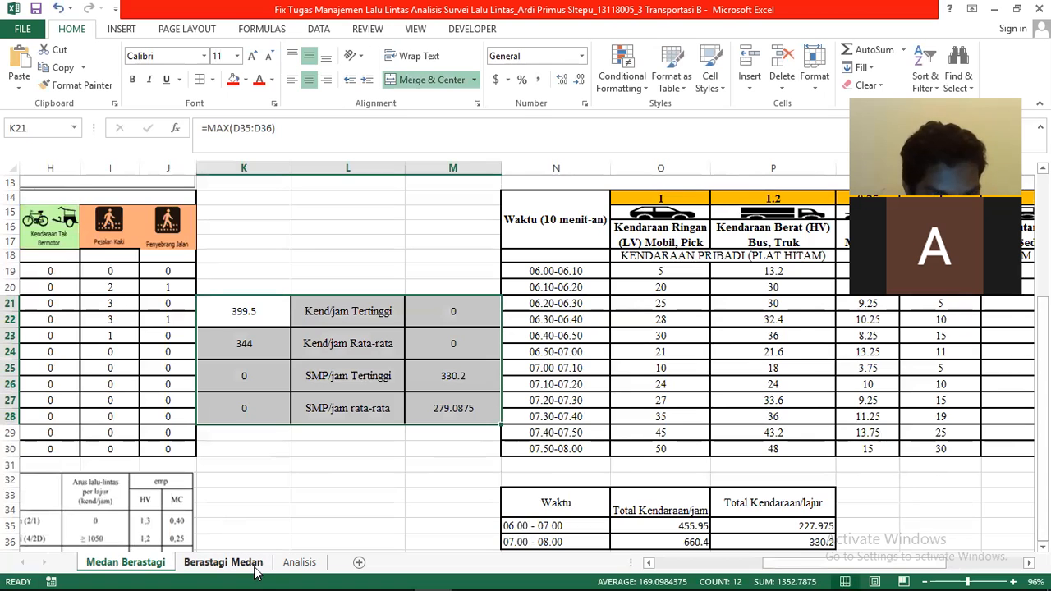
Glance at the Berastagi Medan sheet, and return to Medan Berastagi to view the Volume Lalu Lintas Medan Berastagi chart
{"action": "left_click", "coordinate": [224, 563]}
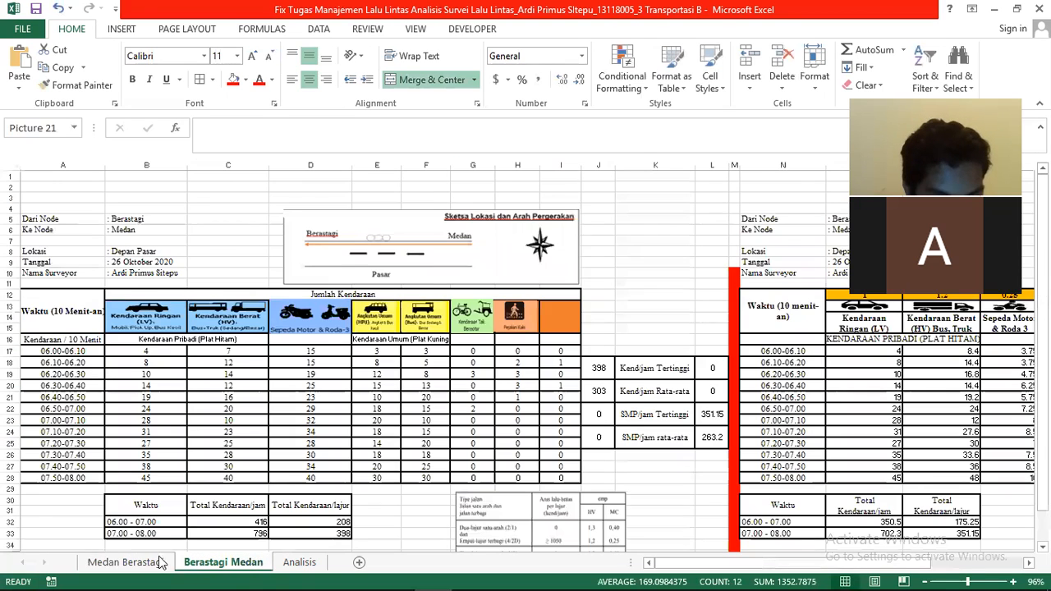
{"action": "left_click", "coordinate": [148, 564]}
{"action": "scroll", "coordinate": [822, 481], "scroll_direction": "down", "scroll_amount": 3, "text": "ctrl"}
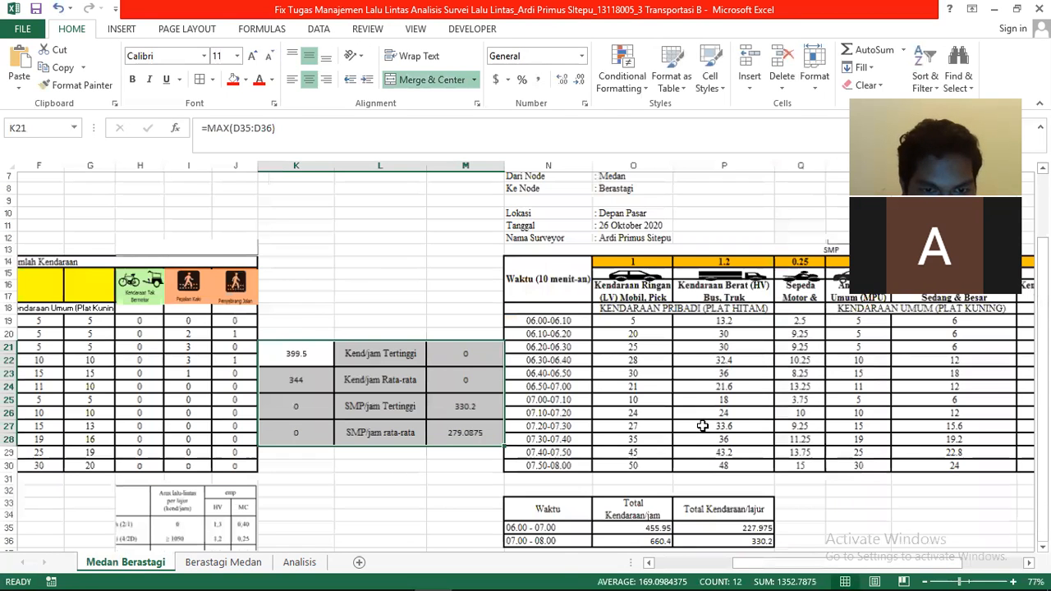
{"action": "scroll", "coordinate": [699, 427], "scroll_direction": "up", "scroll_amount": 2}
{"action": "scroll", "coordinate": [699, 427], "scroll_direction": "down", "scroll_amount": 9}
{"action": "left_click", "coordinate": [451, 425]}
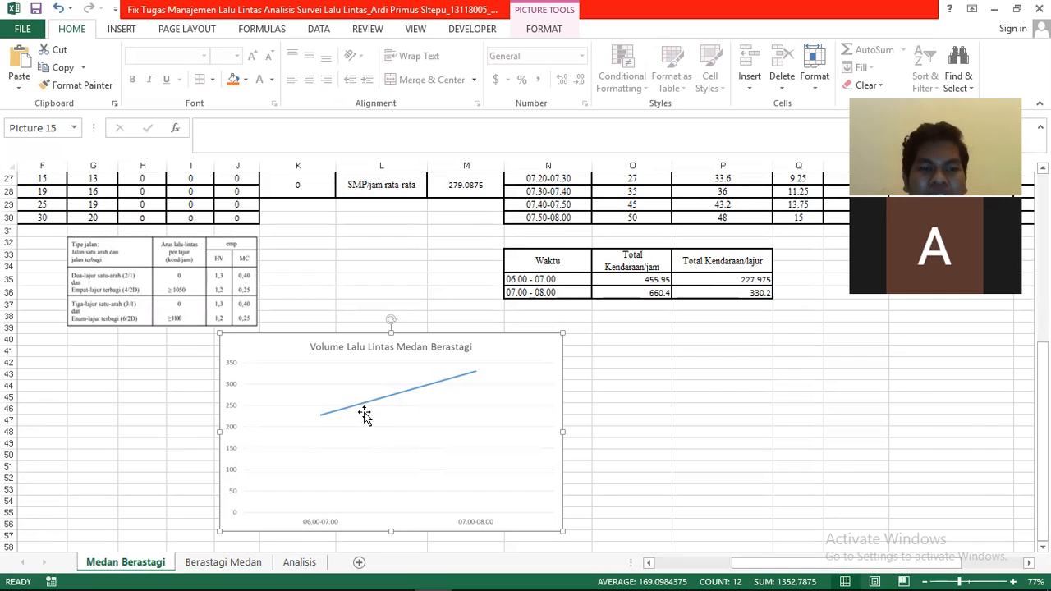
Open the Berastagi Medan sheet and nudge the Sketsa Lokasi dan Arah Pergerakan picture slightly leftward
{"action": "left_click", "coordinate": [252, 570]}
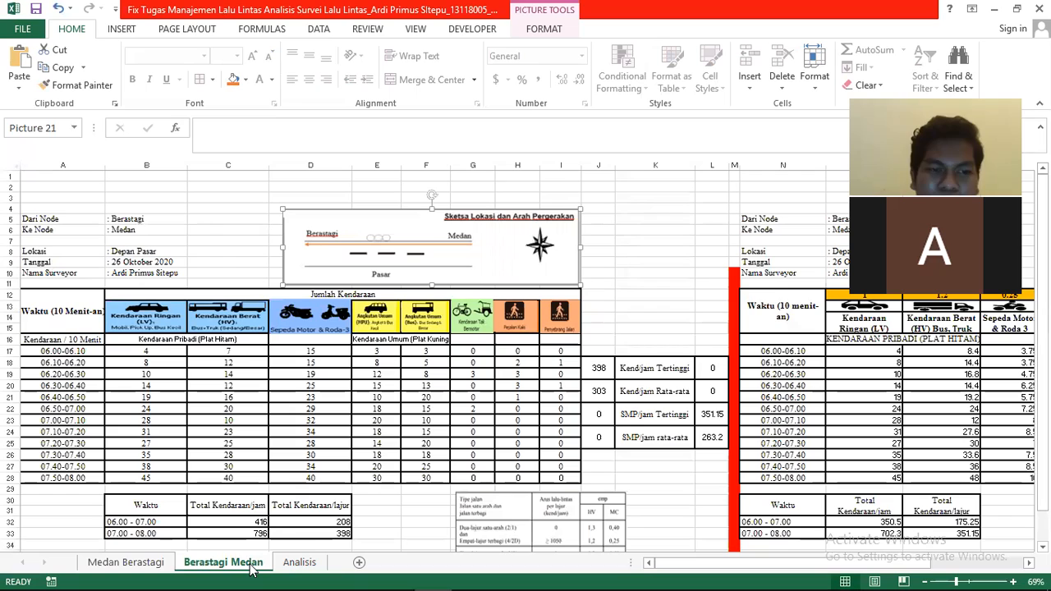
{"action": "key", "text": "Left"}
{"action": "key", "text": "Left"}
{"action": "key", "text": "Left"}
{"action": "key", "text": "Left"}
{"action": "key", "text": "Left"}
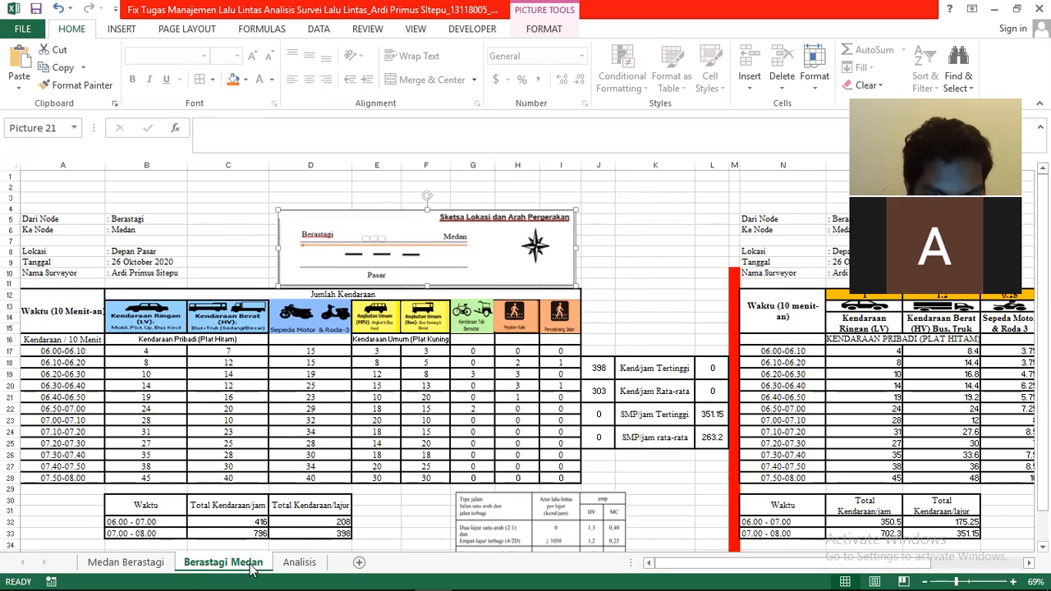
Inspect the range summed for the 06.00 - 07.00 Total Kendaraan/jam in C32
{"action": "left_click", "coordinate": [257, 523]}
{"action": "key", "text": "Up"}
{"action": "left_click", "coordinate": [257, 522]}
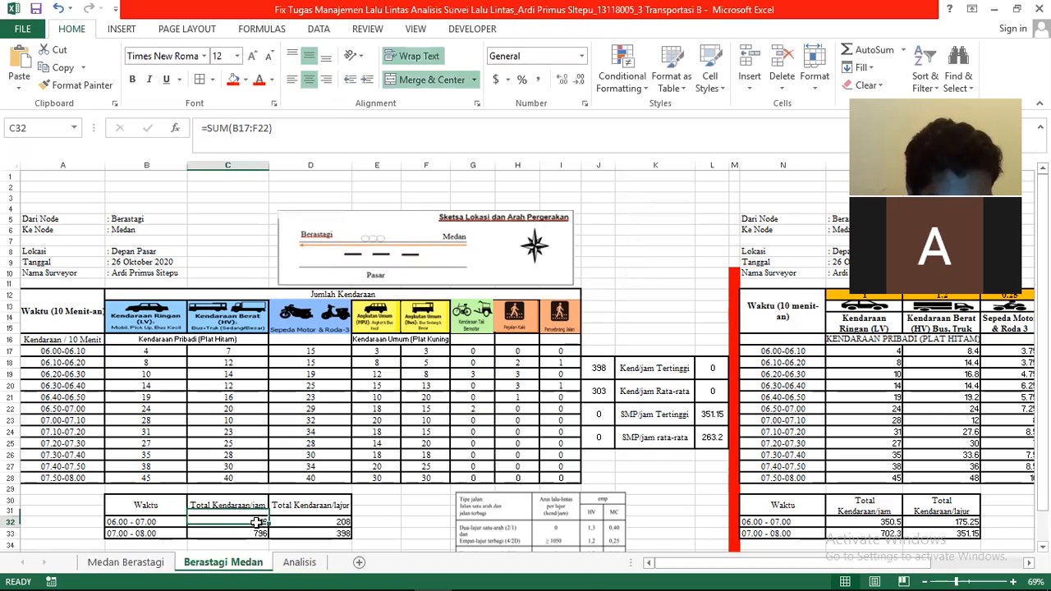
{"action": "double_click", "coordinate": [257, 523]}
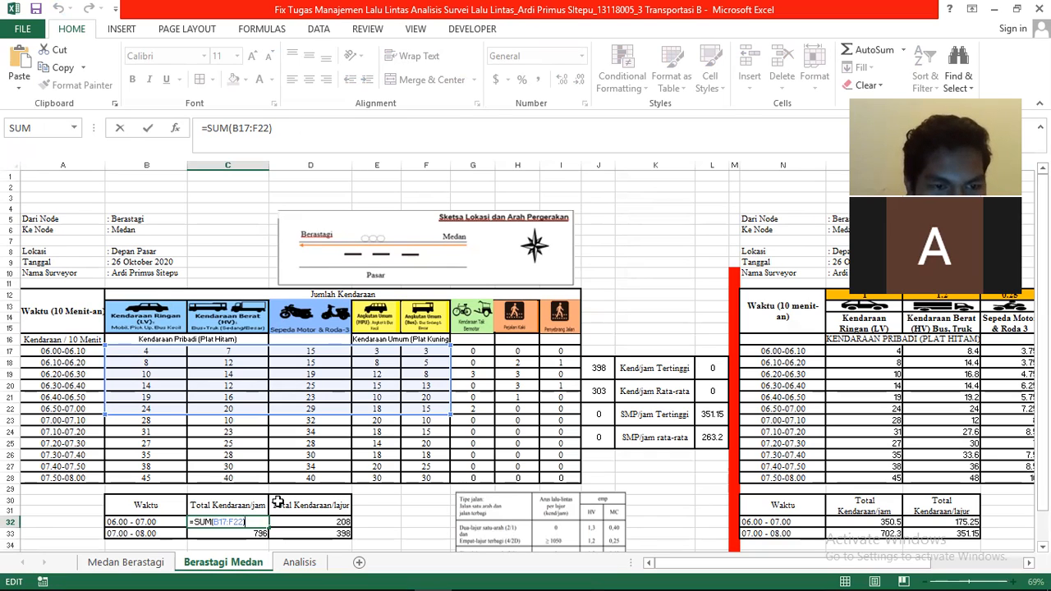
{"action": "key", "text": "Return"}
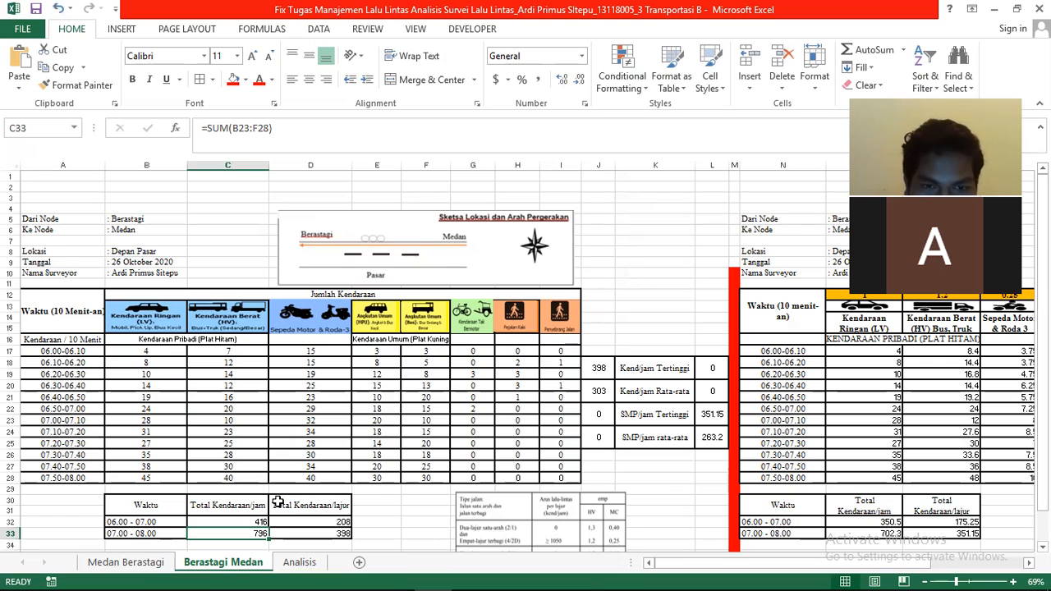
Check the Total Kendaraan/lajur formula for 07.00 - 08.00 in D33 and go up to its column heading
{"action": "key", "text": "Right"}
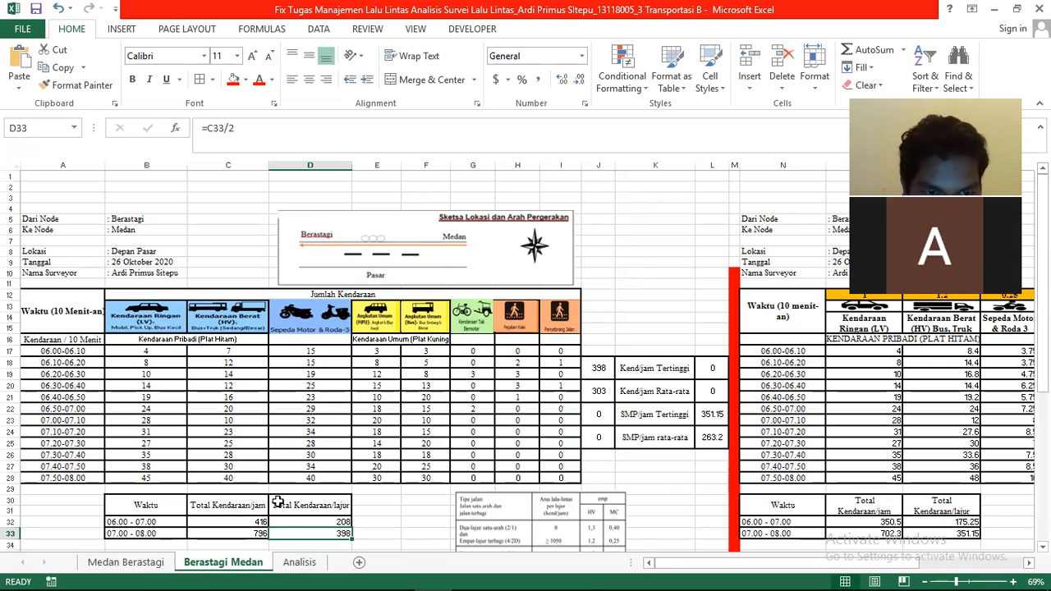
{"action": "key", "text": "Up"}
{"action": "key", "text": "Left"}
{"action": "key", "text": "Up"}
{"action": "key", "text": "Right"}
{"action": "key", "text": "Right"}
{"action": "key", "text": "Left"}
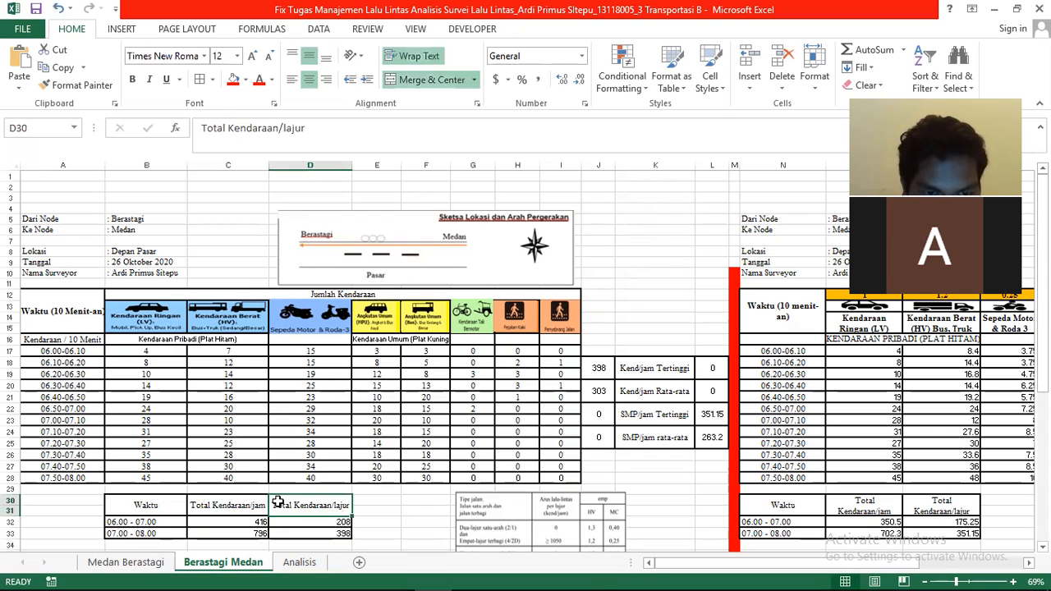
Move across to the SMP table and check the Kendaraan Berat conversion formula for 07.50-08.00 in P28
{"action": "key", "text": "Down"}
{"action": "key", "text": "Right"}
{"action": "key", "text": "Right"}
{"action": "key", "text": "Right"}
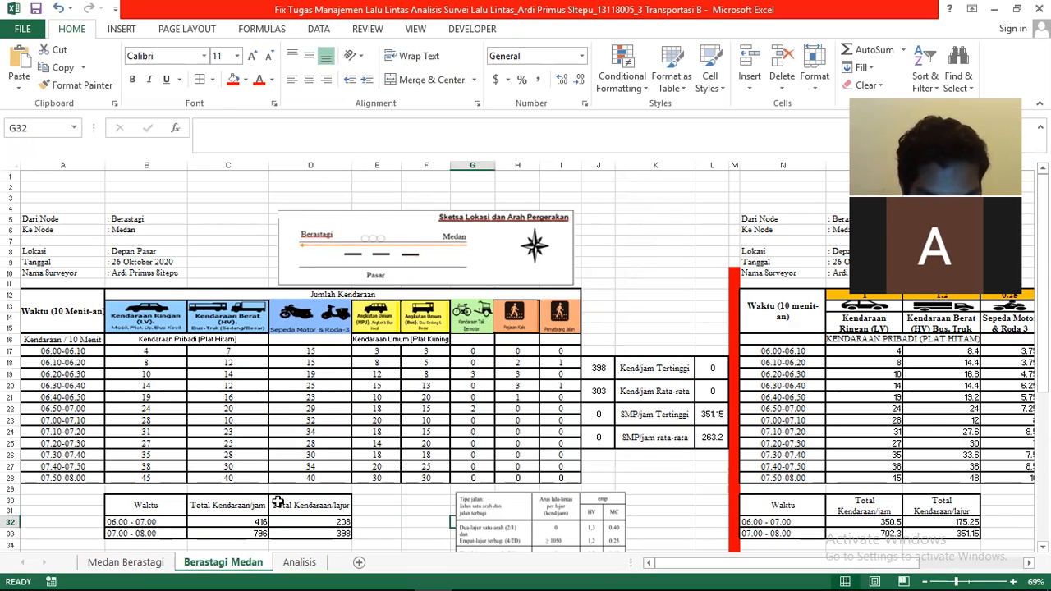
{"action": "key", "text": "Right"}
{"action": "key", "text": "Right"}
{"action": "key", "text": "Right"}
{"action": "key", "text": "Right"}
{"action": "key", "text": "Right"}
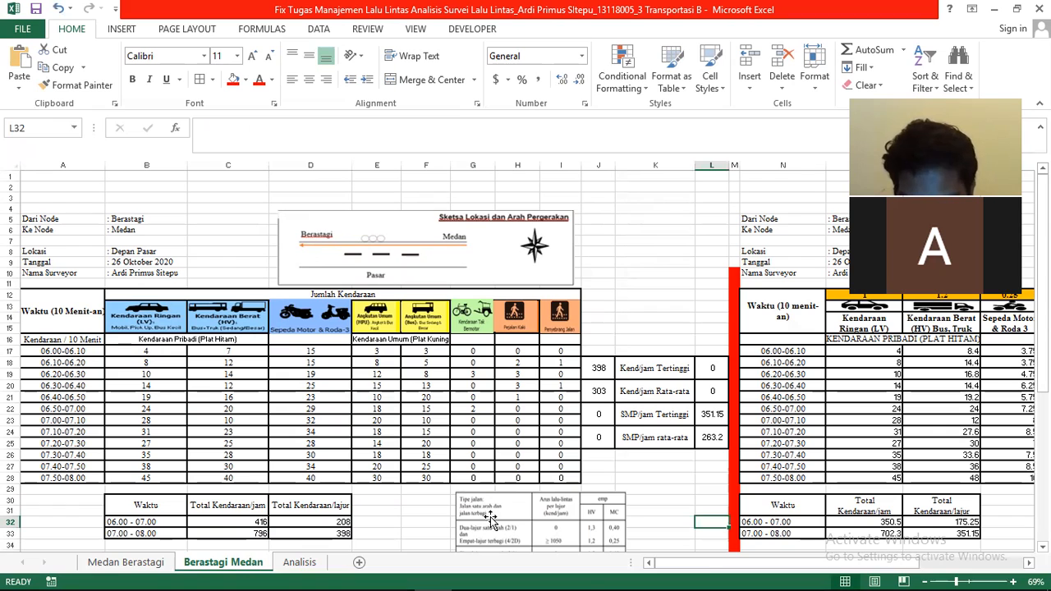
{"action": "left_click", "coordinate": [967, 582]}
{"action": "key", "text": "Right"}
{"action": "key", "text": "Right"}
{"action": "key", "text": "Right"}
{"action": "key", "text": "Right"}
{"action": "key", "text": "Up"}
{"action": "key", "text": "Up"}
{"action": "key", "text": "Up"}
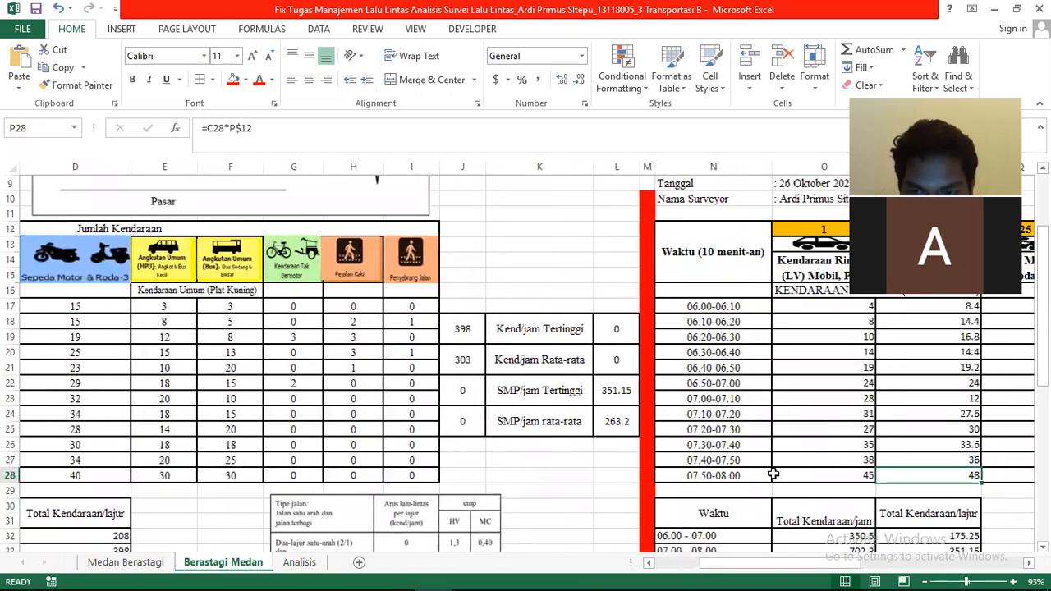
Look through the SMP conversion formulas up to the Kendaraan Ringan value for 06.20-06.30 in O19
{"action": "left_click", "coordinate": [958, 581]}
{"action": "key", "text": "Right"}
{"action": "key", "text": "Right"}
{"action": "key", "text": "Right"}
{"action": "key", "text": "Up"}
{"action": "key", "text": "Up"}
{"action": "key", "text": "Up"}
{"action": "key", "text": "Up"}
{"action": "key", "text": "Up"}
{"action": "key", "text": "Up"}
{"action": "key", "text": "Up"}
{"action": "key", "text": "Up"}
{"action": "key", "text": "Left"}
{"action": "key", "text": "Left"}
{"action": "key", "text": "Left"}
{"action": "key", "text": "Left"}
{"action": "key", "text": "Up"}
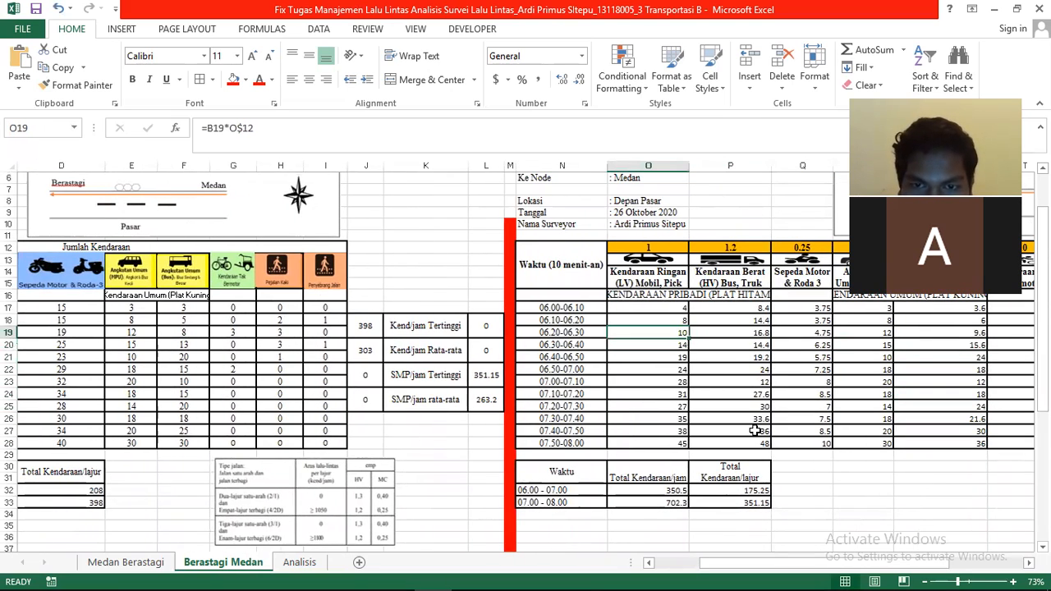
Follow the Kendaraan Ringan SMP column down to the totals and review the Total Kendaraan/jam formulas in O32 and O33
{"action": "key", "text": "Up"}
{"action": "key", "text": "Up"}
{"action": "key", "text": "Up"}
{"action": "key", "text": "Down"}
{"action": "key", "text": "Down"}
{"action": "key", "text": "Down"}
{"action": "key", "text": "Down"}
{"action": "key", "text": "Down"}
{"action": "key", "text": "Down"}
{"action": "key", "text": "Down"}
{"action": "key", "text": "Down"}
{"action": "key", "text": "Down"}
{"action": "key", "text": "Down"}
{"action": "key", "text": "Down"}
{"action": "key", "text": "Down"}
{"action": "key", "text": "Down"}
{"action": "key", "text": "Down"}
{"action": "key", "text": "Down"}
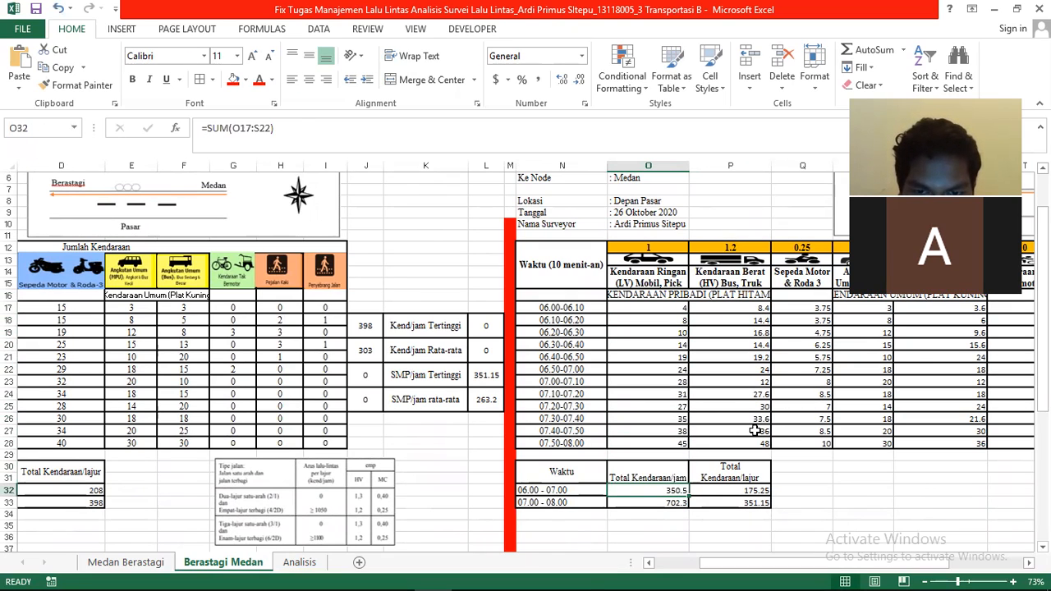
{"action": "key", "text": "Down"}
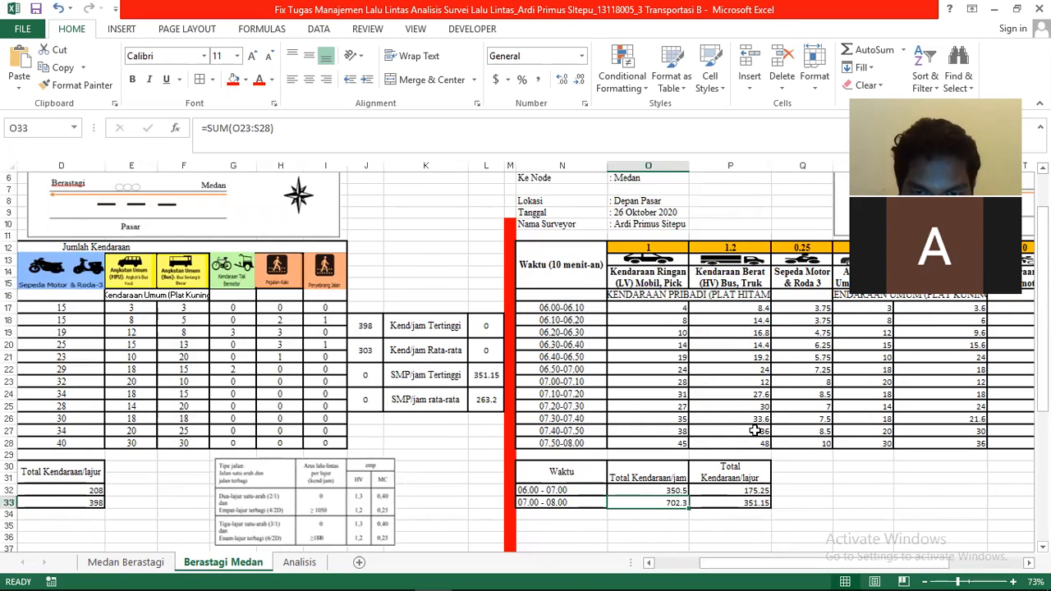
Review the Total Kendaraan/lajur column of the SMP totals, from its heading down to the 07.00 - 08.00 formula in P33
{"action": "key", "text": "Right"}
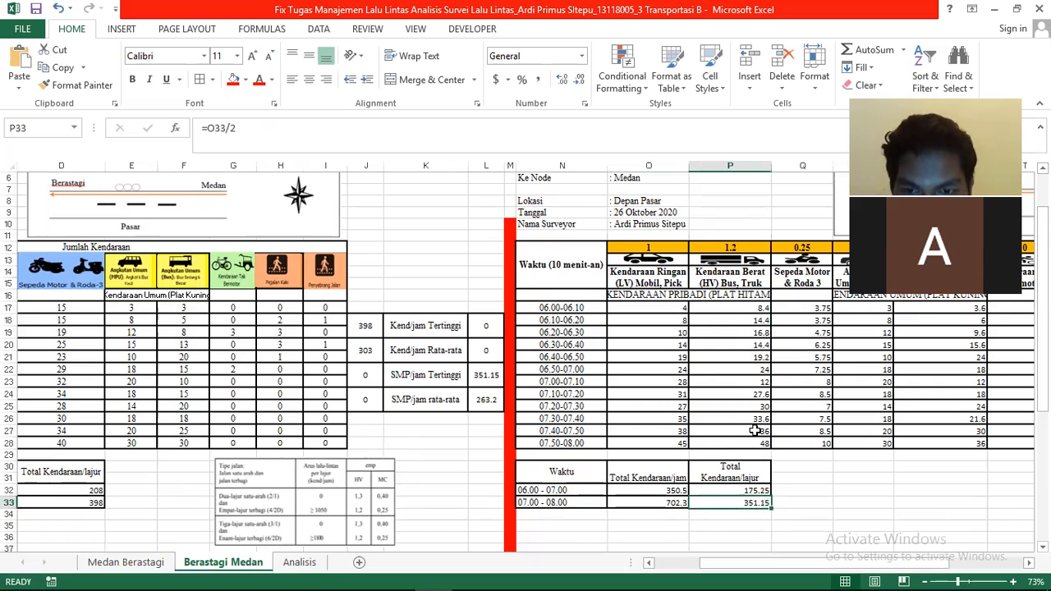
{"action": "key", "text": "Up"}
{"action": "key", "text": "Up"}
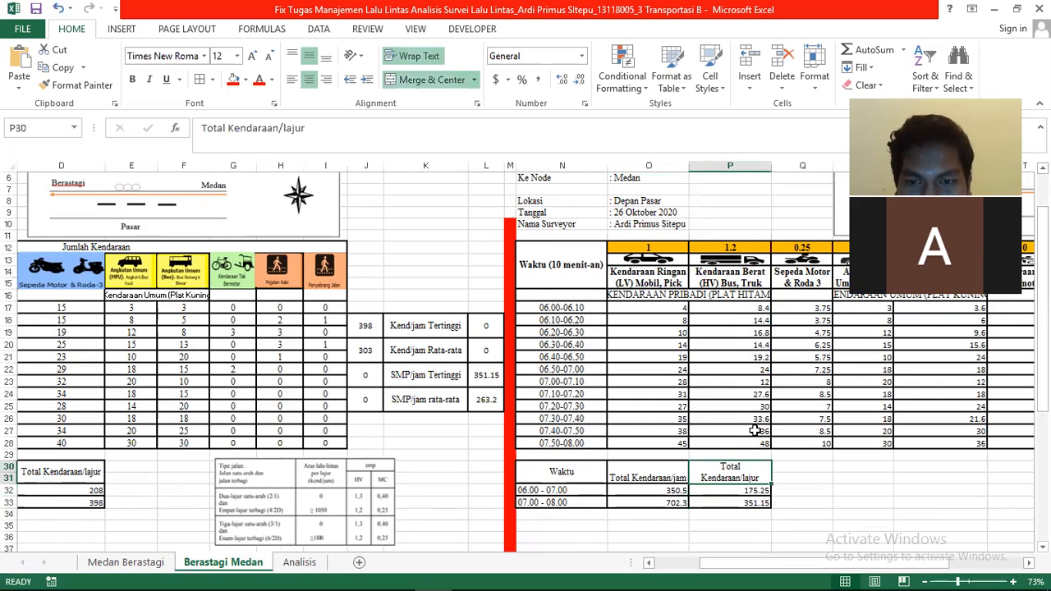
{"action": "key", "text": "Down"}
{"action": "key", "text": "Down"}
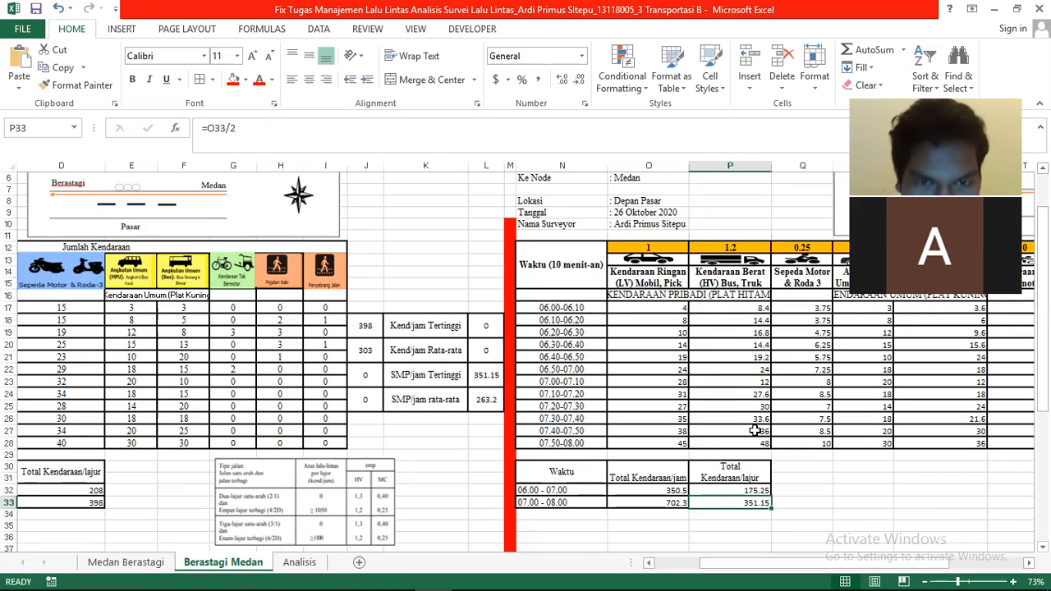
Go back to the summary table and examine the Kend/jam Tertinggi formula in J18
{"action": "key", "text": "Left"}
{"action": "key", "text": "Left"}
{"action": "key", "text": "Left"}
{"action": "key", "text": "Up"}
{"action": "key", "text": "Up"}
{"action": "key", "text": "Up"}
{"action": "key", "text": "Up"}
{"action": "key", "text": "Up"}
{"action": "key", "text": "Up"}
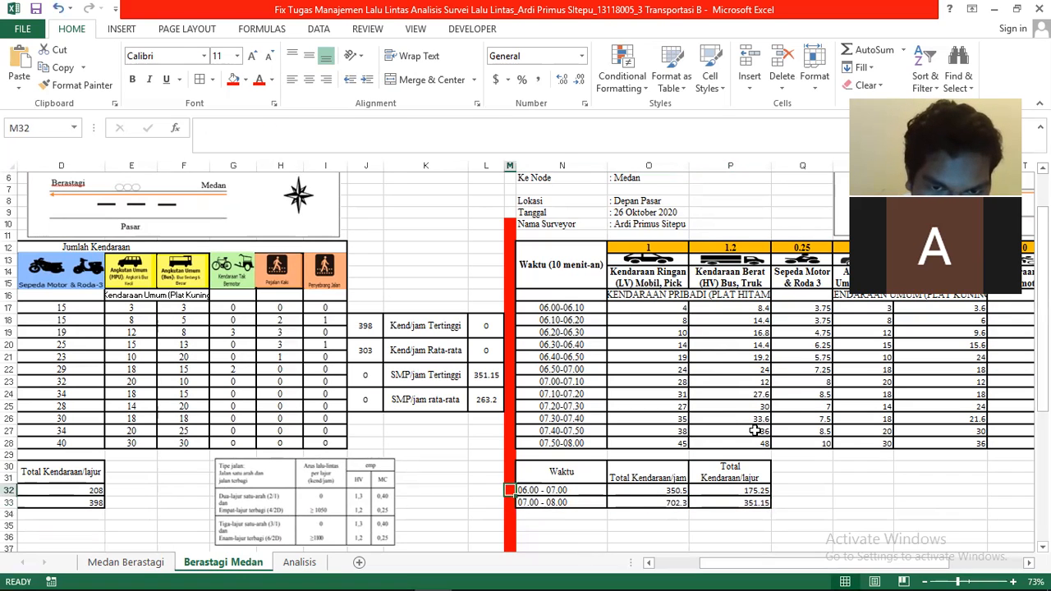
{"action": "key", "text": "Up"}
{"action": "key", "text": "Up"}
{"action": "key", "text": "Up"}
{"action": "key", "text": "Left"}
{"action": "key", "text": "Up"}
{"action": "key", "text": "Up"}
{"action": "key", "text": "Up"}
{"action": "key", "text": "Left"}
{"action": "key", "text": "Left"}
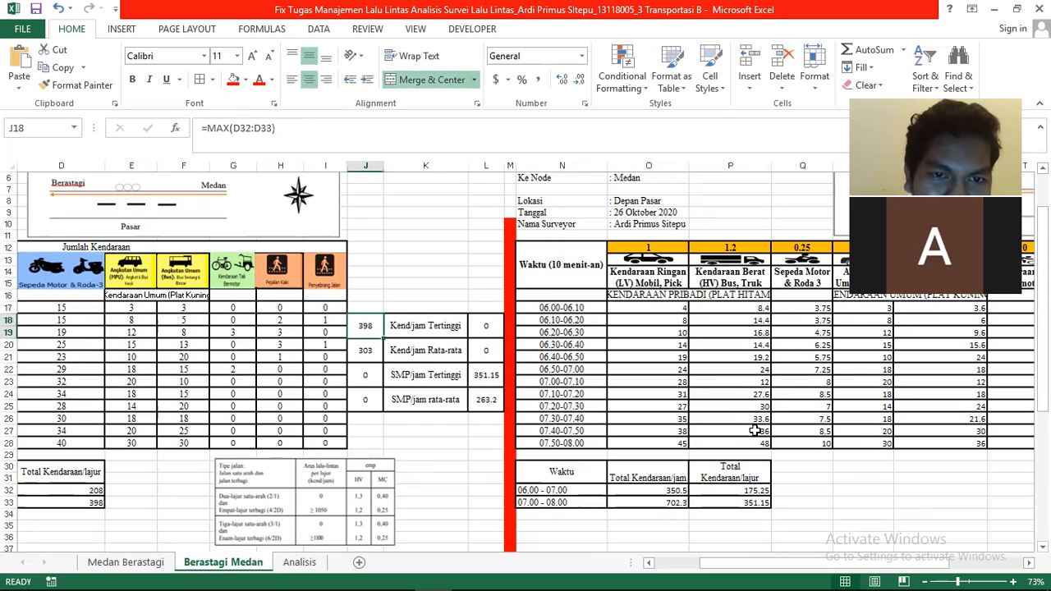
Compare the Kend/jam Tertinggi formula in J18 with the Kend/jam Rata-rata formula in J20
{"action": "key", "text": "Down"}
{"action": "key", "text": "Up"}
{"action": "key", "text": "Up"}
{"action": "key", "text": "Down"}
{"action": "key", "text": "Down"}
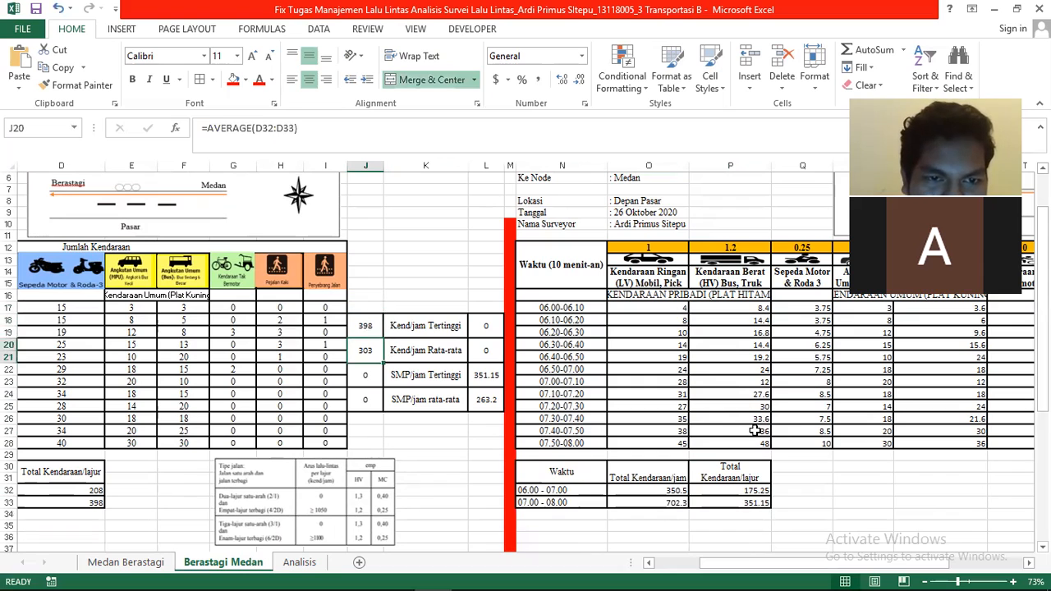
{"action": "key", "text": "Up"}
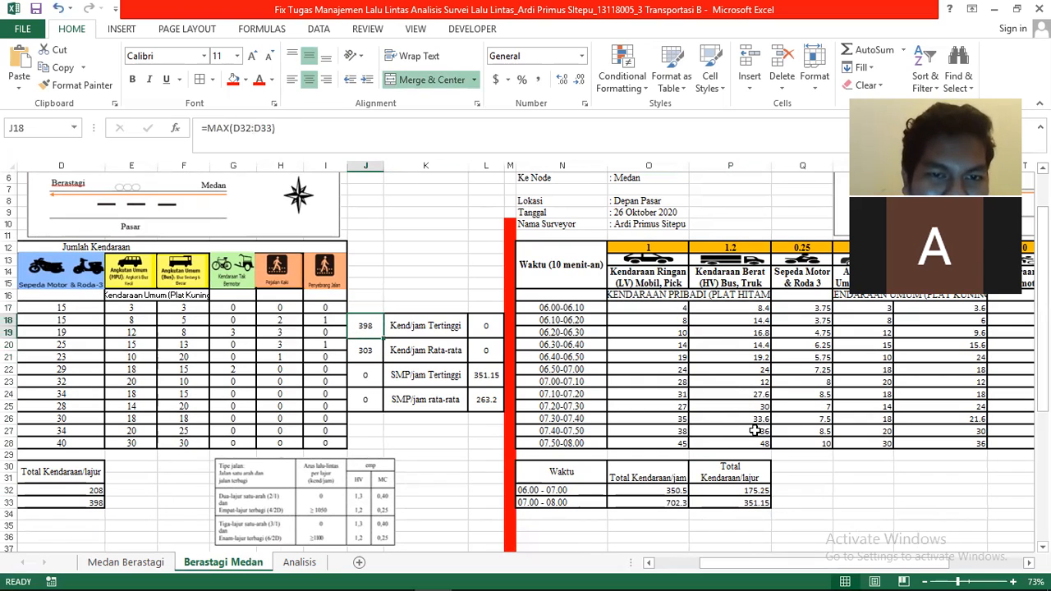
{"action": "key", "text": "Down"}
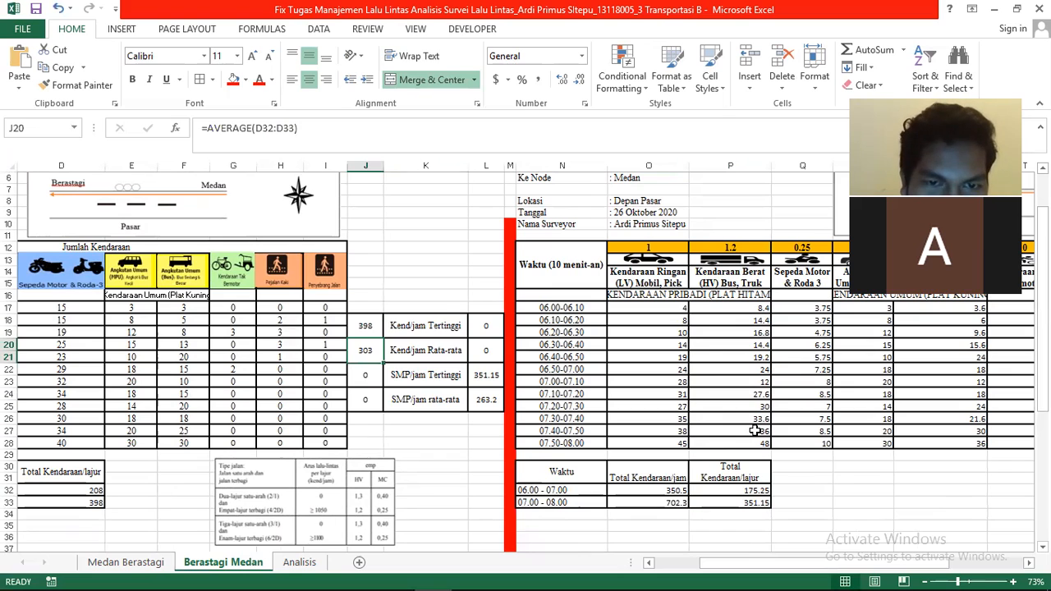
Review the SMP/jam Tertinggi formula in L22 and the SMP/jam rata-rata formula in L24 of the summary table
{"action": "key", "text": "Right"}
{"action": "key", "text": "Right"}
{"action": "key", "text": "Right"}
{"action": "key", "text": "Right"}
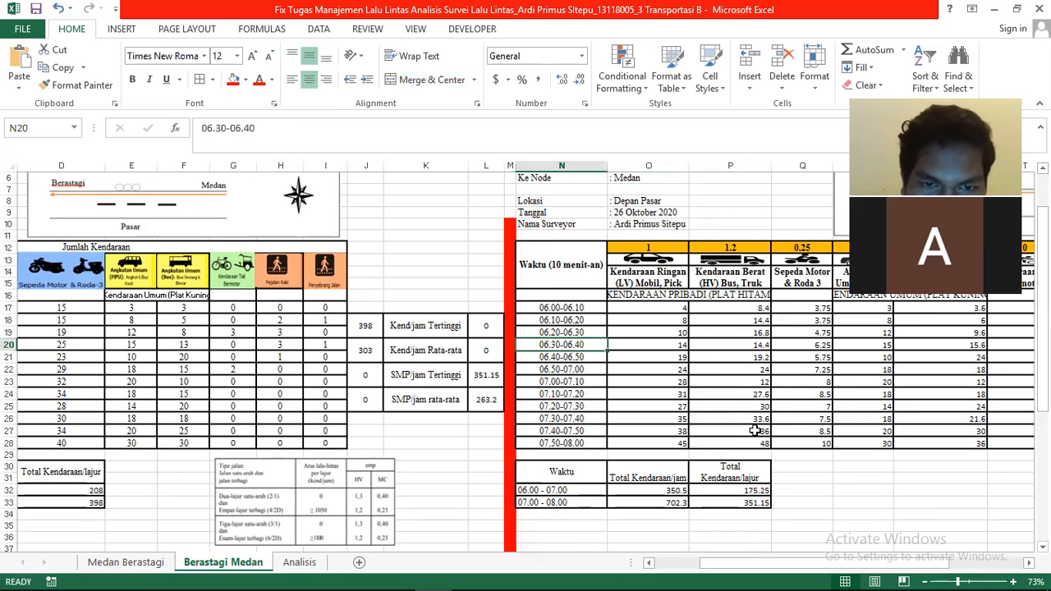
{"action": "key", "text": "Left"}
{"action": "key", "text": "Left"}
{"action": "key", "text": "Down"}
{"action": "key", "text": "Down"}
{"action": "key", "text": "Up"}
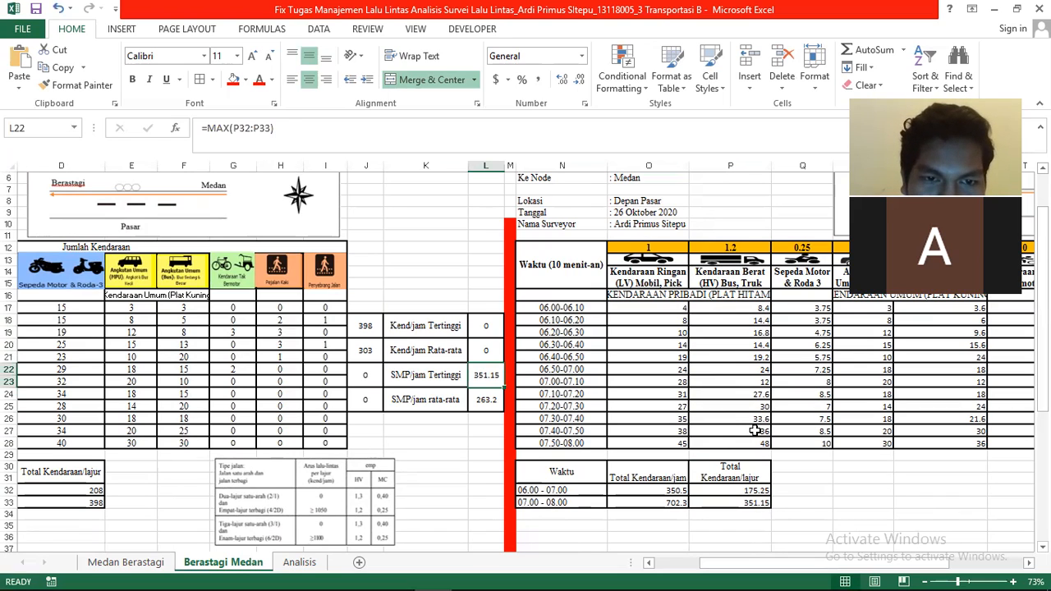
{"action": "key", "text": "Down"}
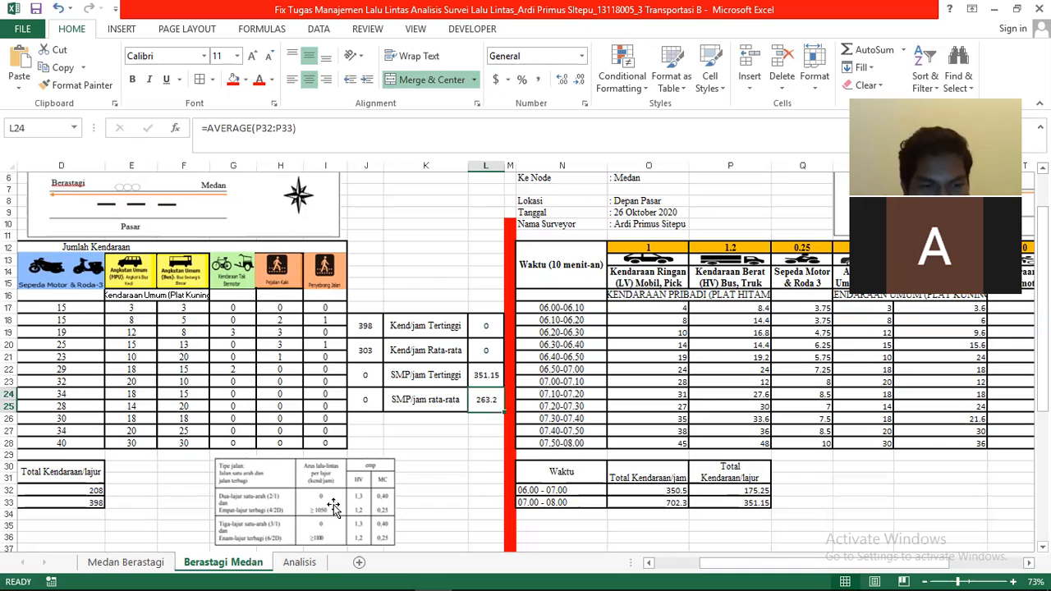
Bring the Volume Lalu Lintas Berastagi Medan chart below the tables into view and examine its trend line
{"action": "scroll", "coordinate": [404, 451], "scroll_direction": "down", "scroll_amount": 6}
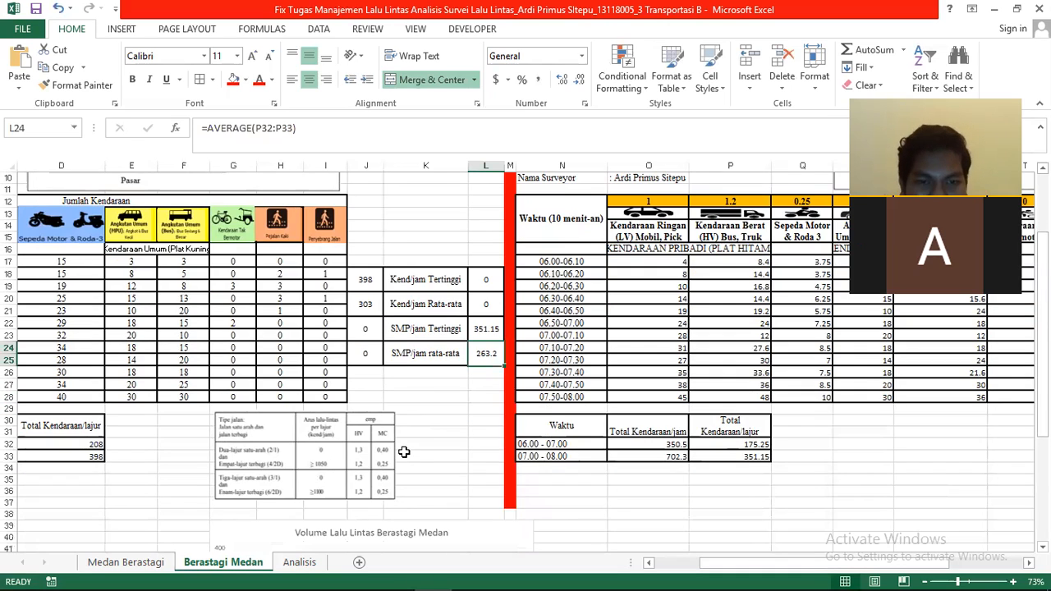
{"action": "left_click", "coordinate": [403, 448]}
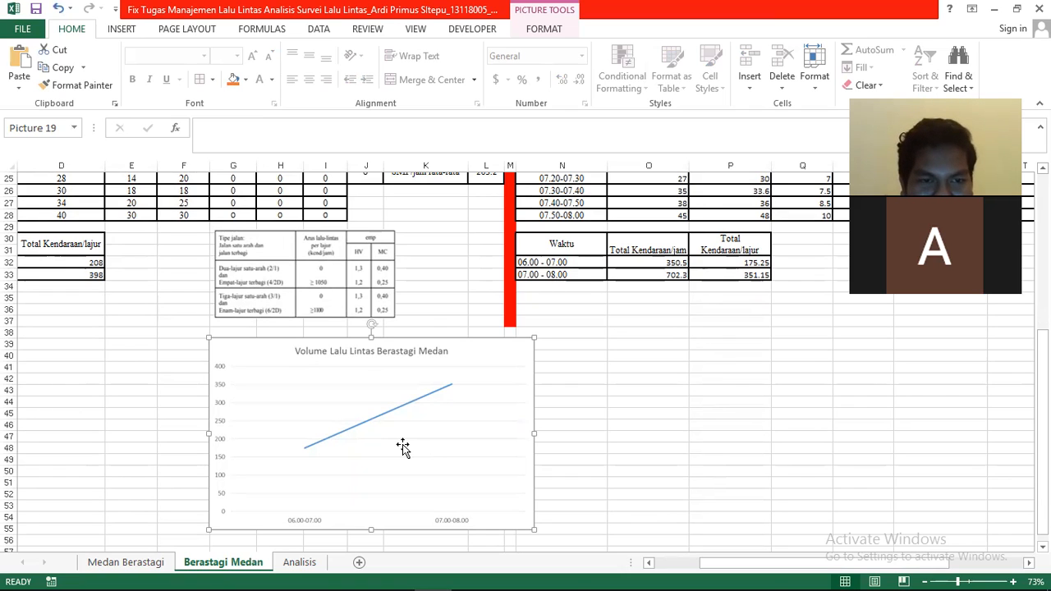
{"action": "key", "text": "Up"}
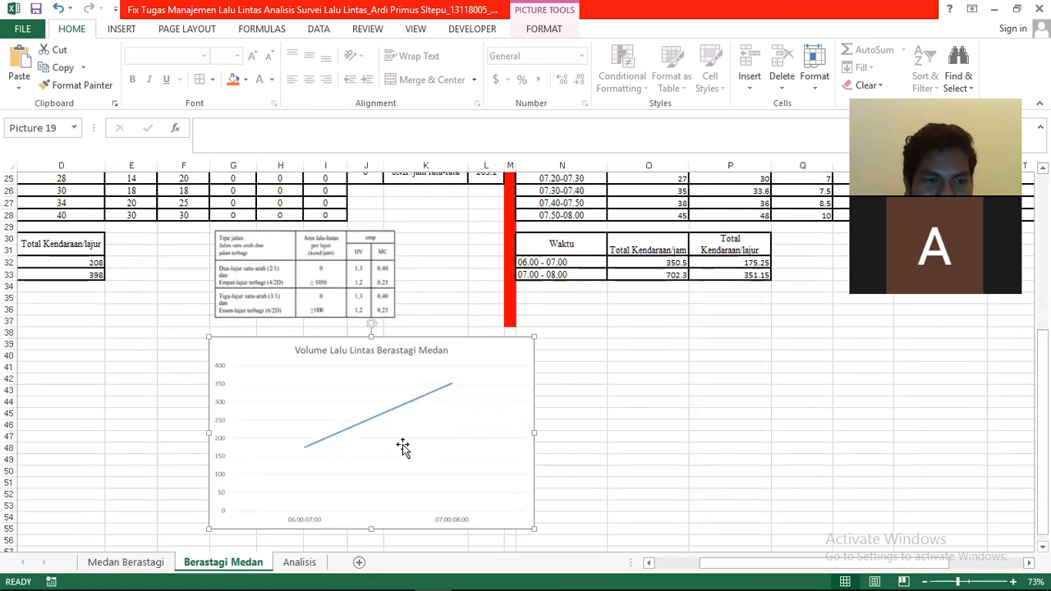
Open the Analisis sheet and examine the Nama Jalan and Volume Lalin(smp/jam) columns of the first road's table
{"action": "left_click", "coordinate": [301, 562]}
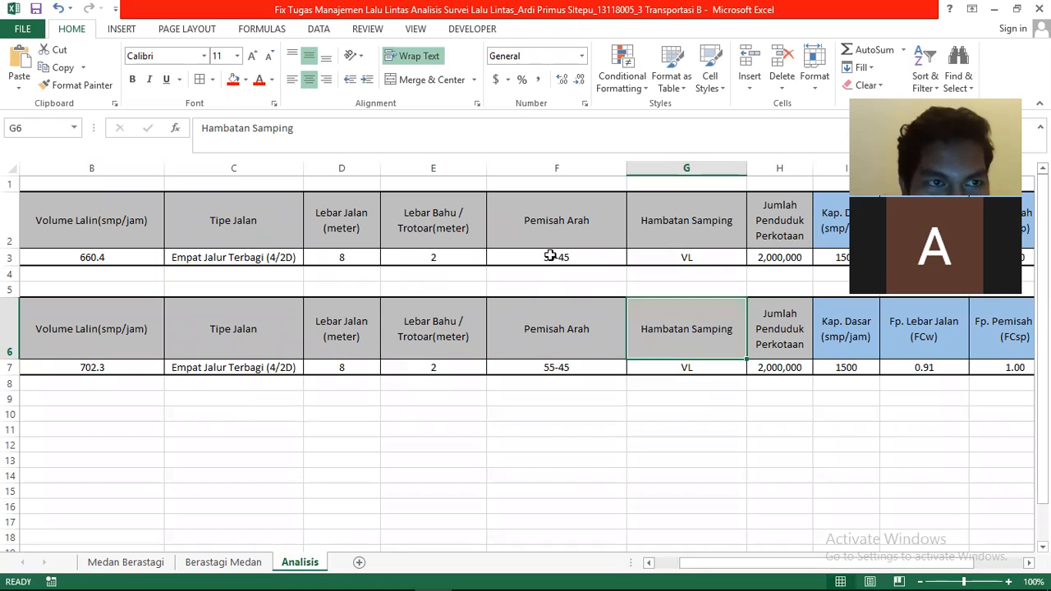
{"action": "key", "text": "Left"}
{"action": "key", "text": "Left"}
{"action": "key", "text": "Left"}
{"action": "key", "text": "Left"}
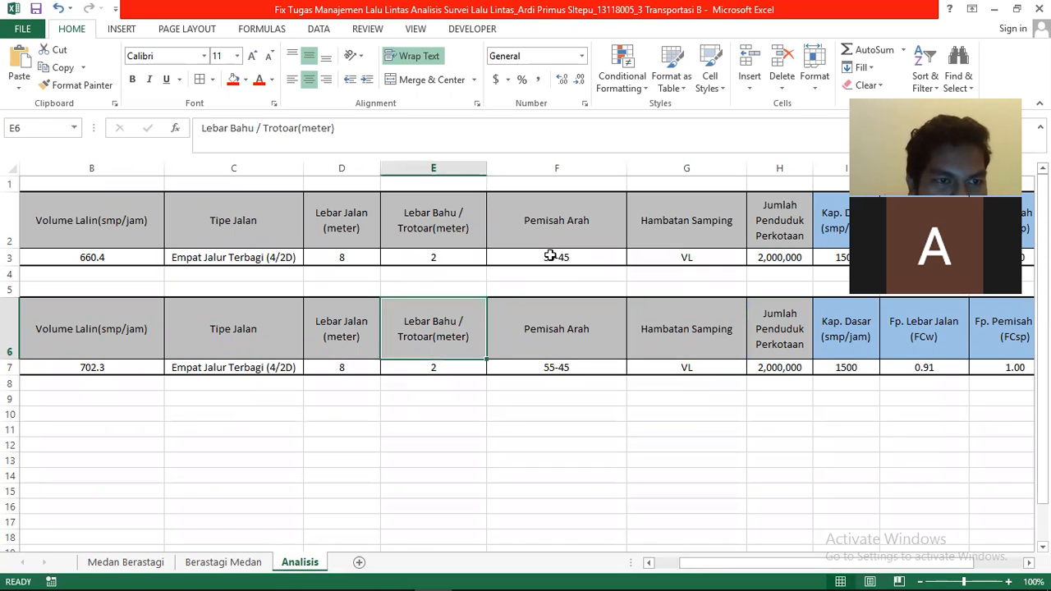
{"action": "key", "text": "Left"}
{"action": "key", "text": "Left"}
{"action": "key", "text": "Up"}
{"action": "key", "text": "Up"}
{"action": "key", "text": "Up"}
{"action": "key", "text": "Up"}
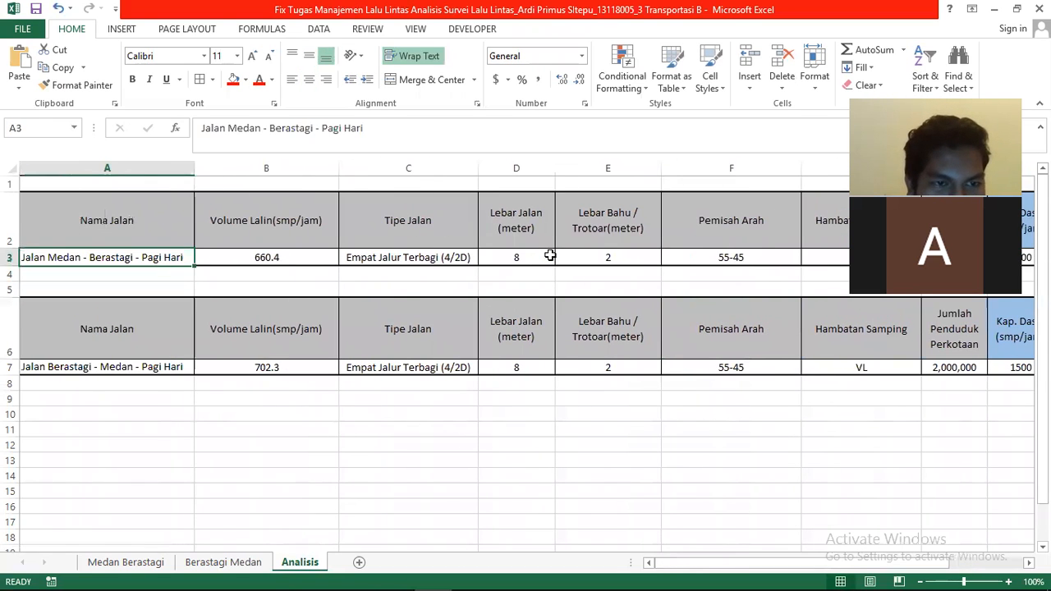
{"action": "key", "text": "Right"}
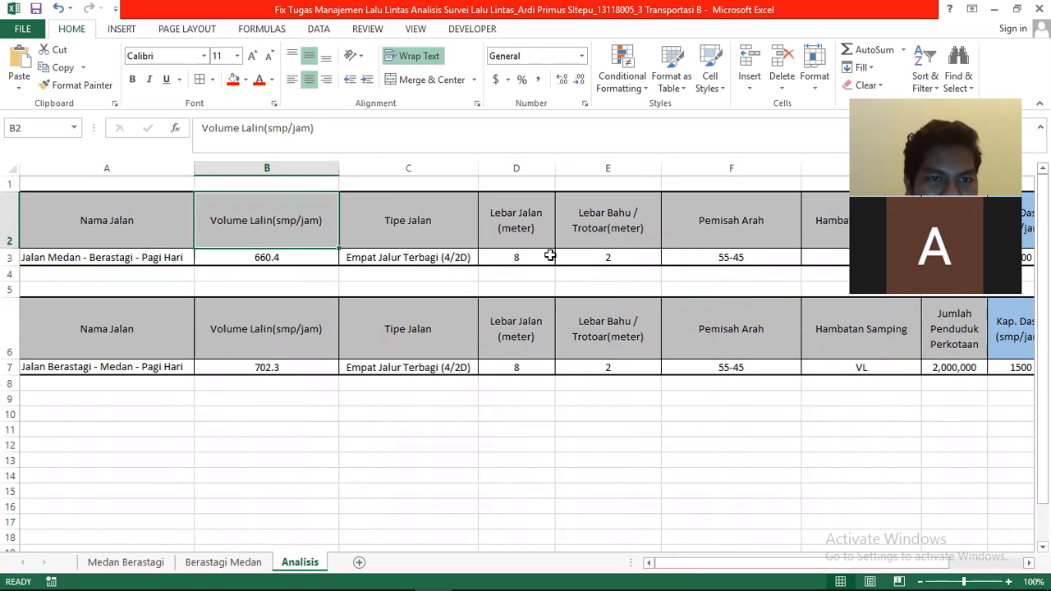
Check the 07.00 - 08.00 Total Kendaraan/jam formula in O36 of the Medan Berastagi sheet, and return to the Analisis sheet
{"action": "left_click", "coordinate": [156, 562]}
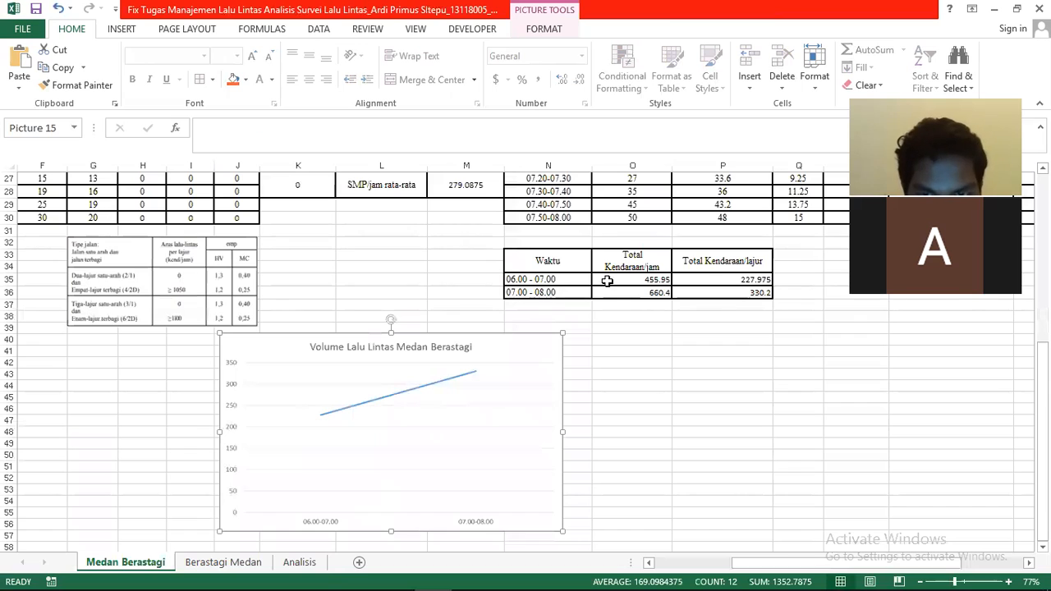
{"action": "left_click", "coordinate": [638, 293]}
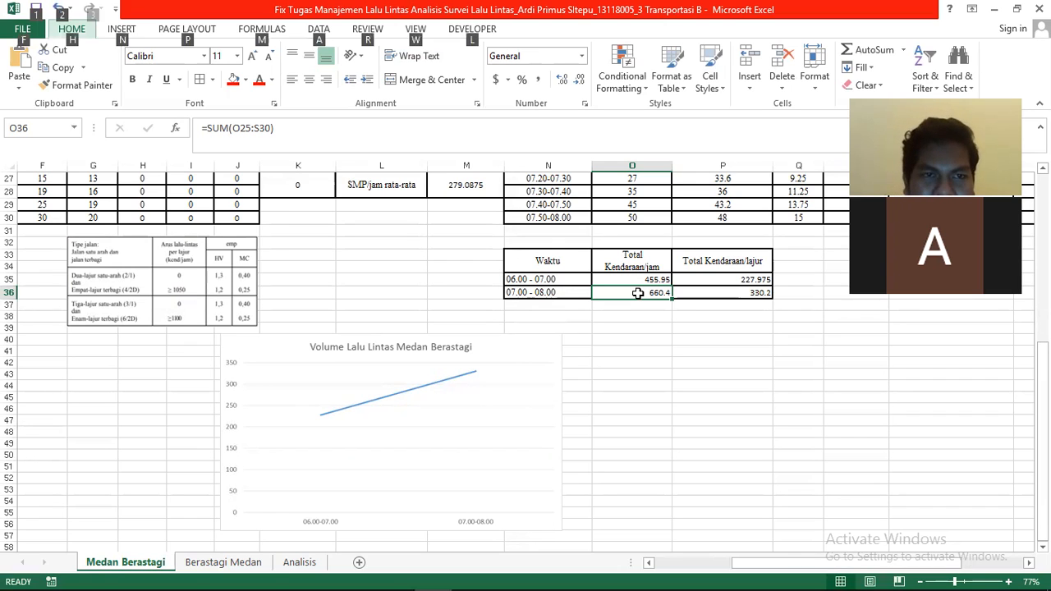
{"action": "left_click", "coordinate": [300, 562]}
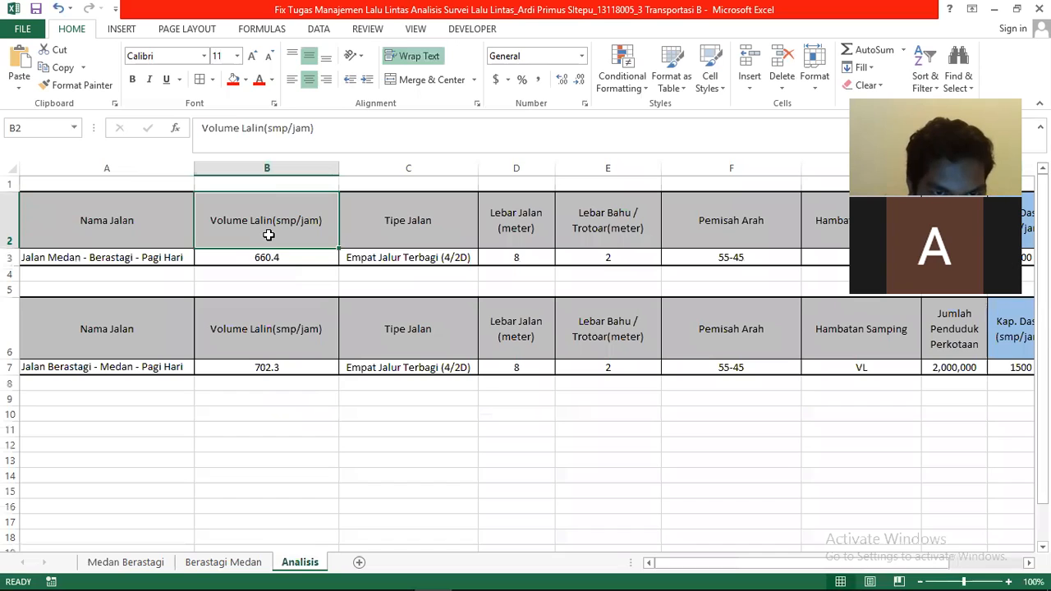
Review the Tipe Jalan and Lebar Jalan entries for Jalan Medan - Berastagi in C3 and D3
{"action": "key", "text": "Right"}
{"action": "key", "text": "Right"}
{"action": "key", "text": "Left"}
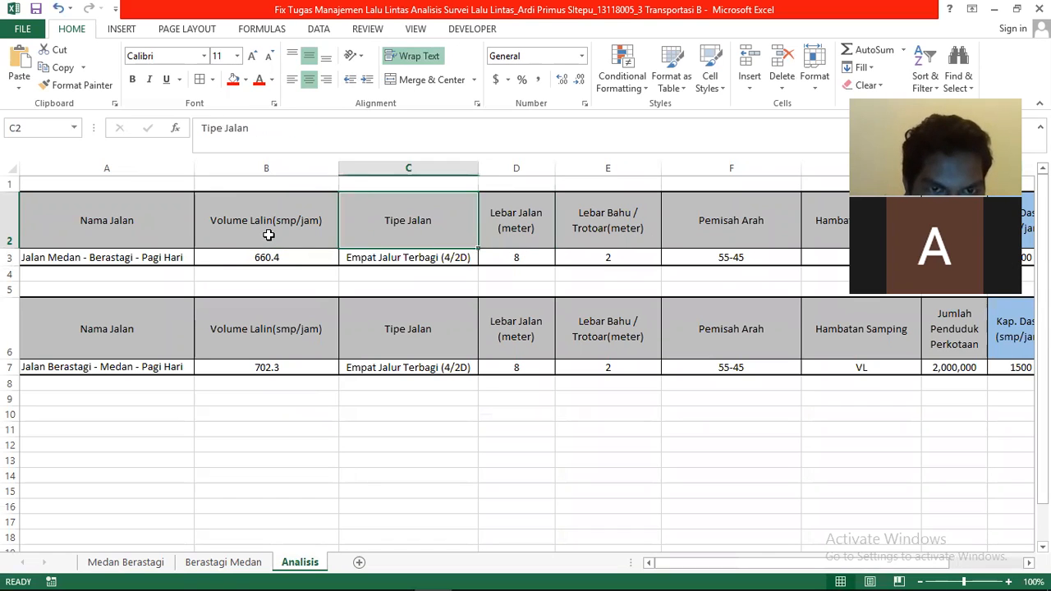
{"action": "key", "text": "Down"}
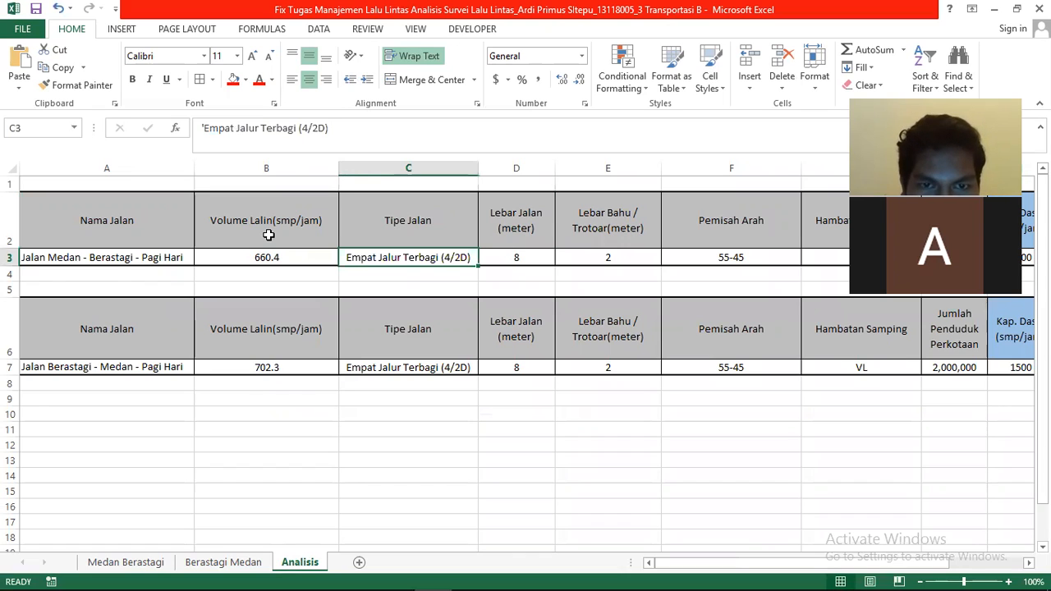
{"action": "key", "text": "Right"}
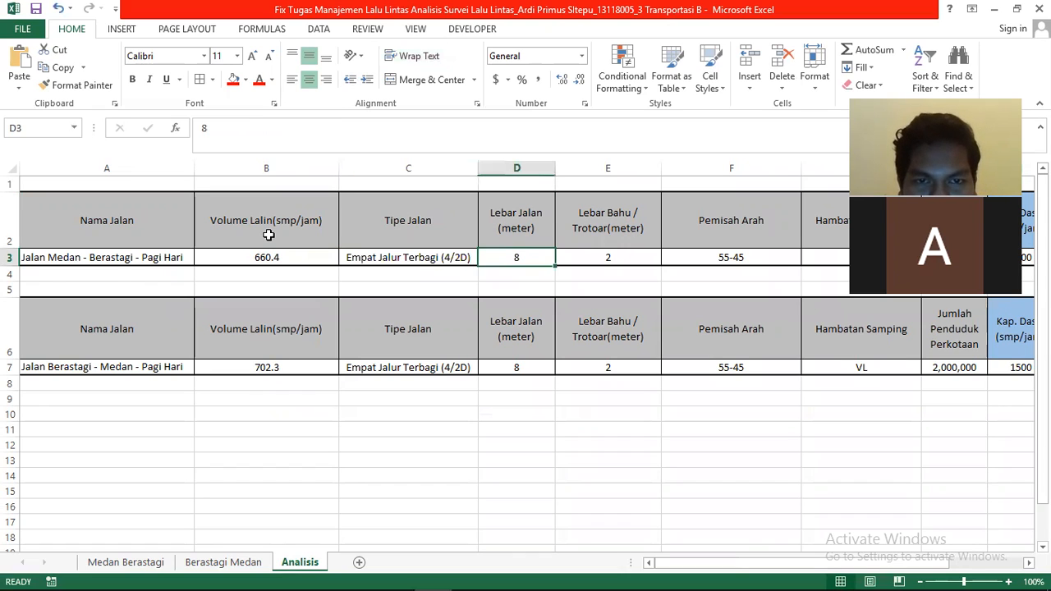
{"action": "key", "text": "Left"}
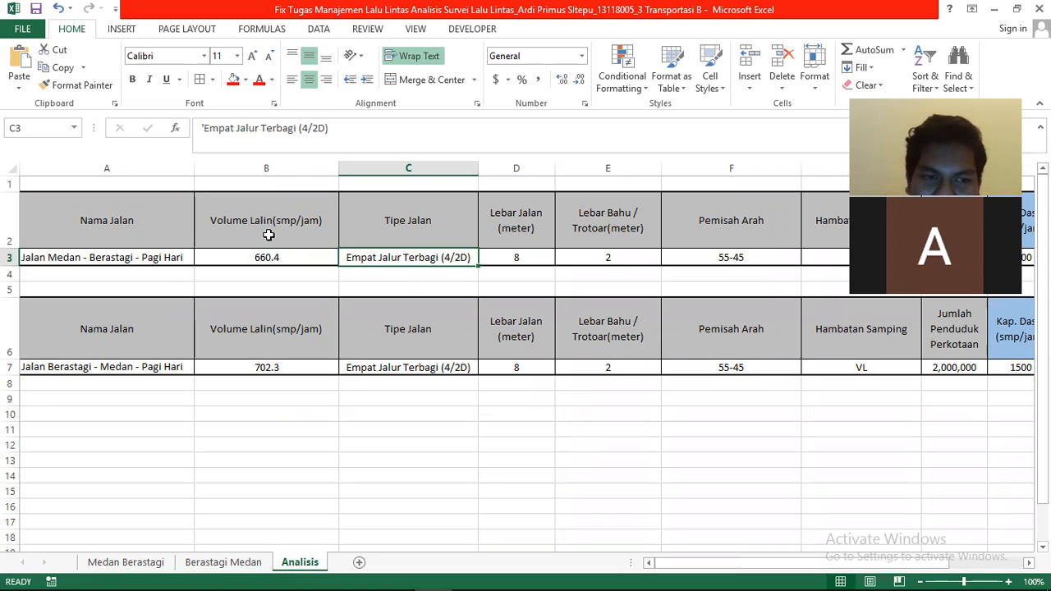
Switch to the Manajemen Lalu Lintas folder in File Explorer
{"action": "key", "text": "alt+Tab"}
{"action": "key", "text": "alt+Tab"}
{"action": "key", "text": "alt+Tab"}
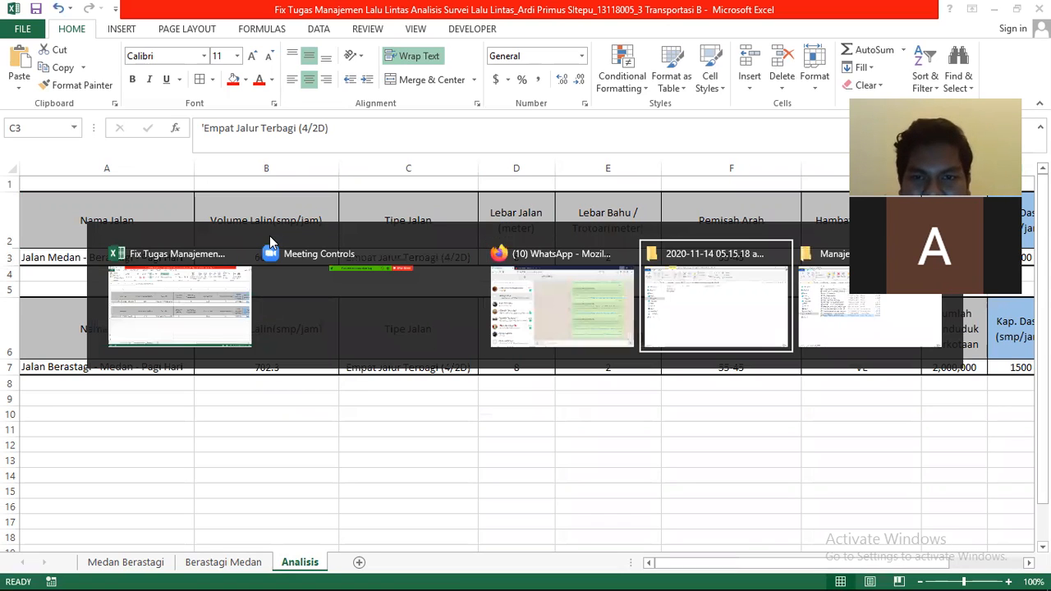
{"action": "key", "text": "alt+Tab"}
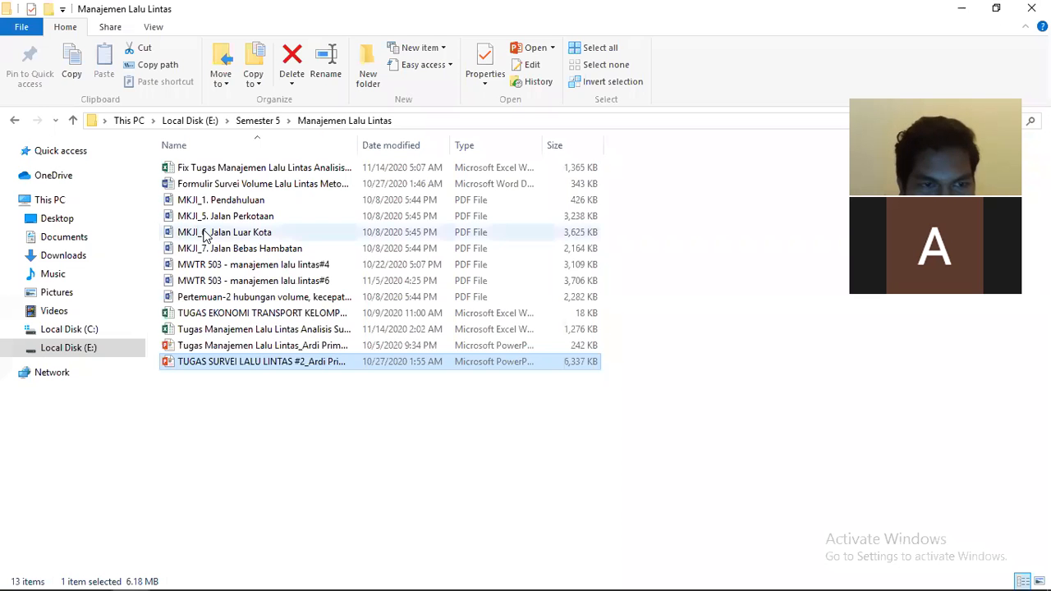
{"action": "double_click", "coordinate": [306, 346]}
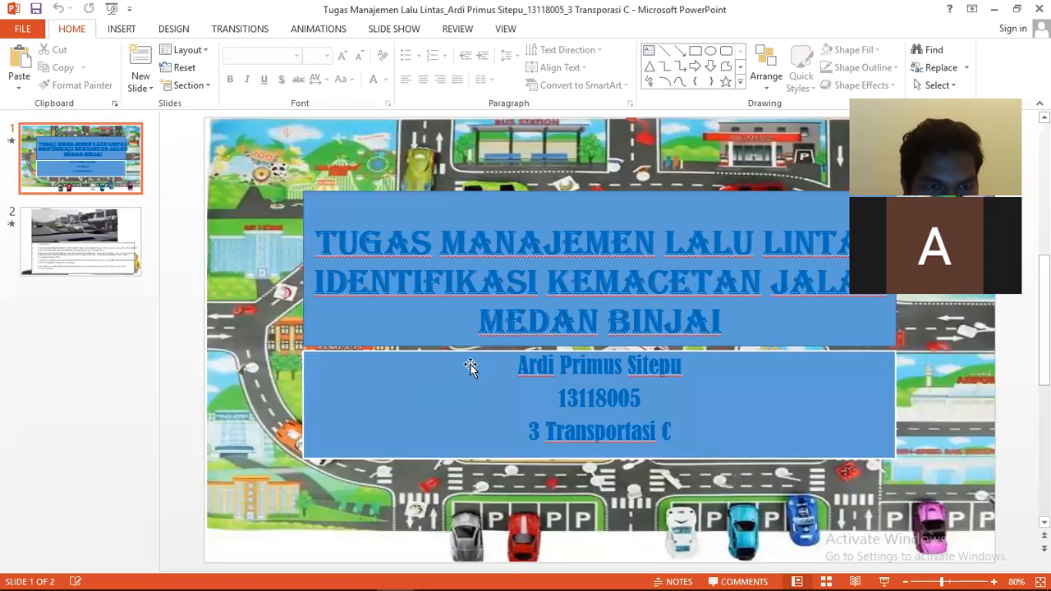
{"action": "key", "text": "Page_Down"}
{"action": "left_click", "coordinate": [1039, 8]}
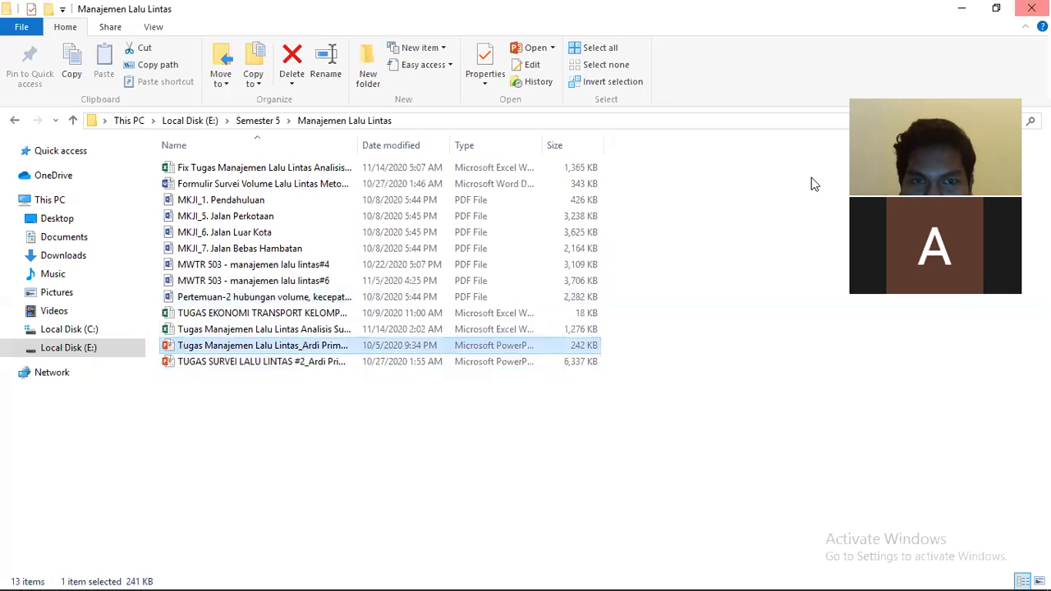
Check the road geometry table on slide 8 of the TUGAS SURVEI LALU LINTAS #2 presentation, and return to the Excel workbook
{"action": "double_click", "coordinate": [442, 366]}
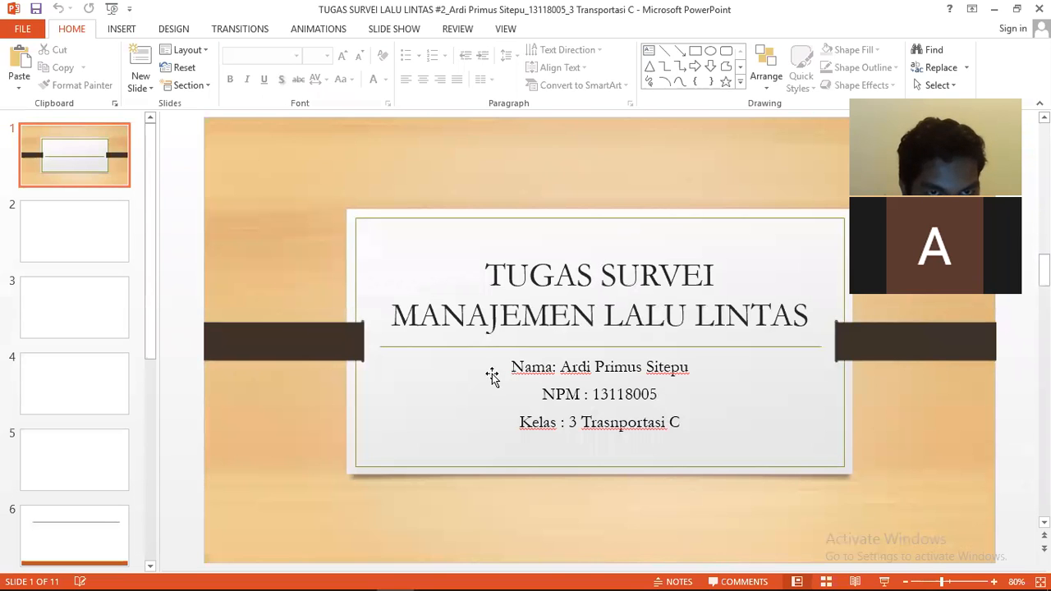
{"action": "scroll", "coordinate": [287, 256], "scroll_direction": "down", "scroll_amount": 7}
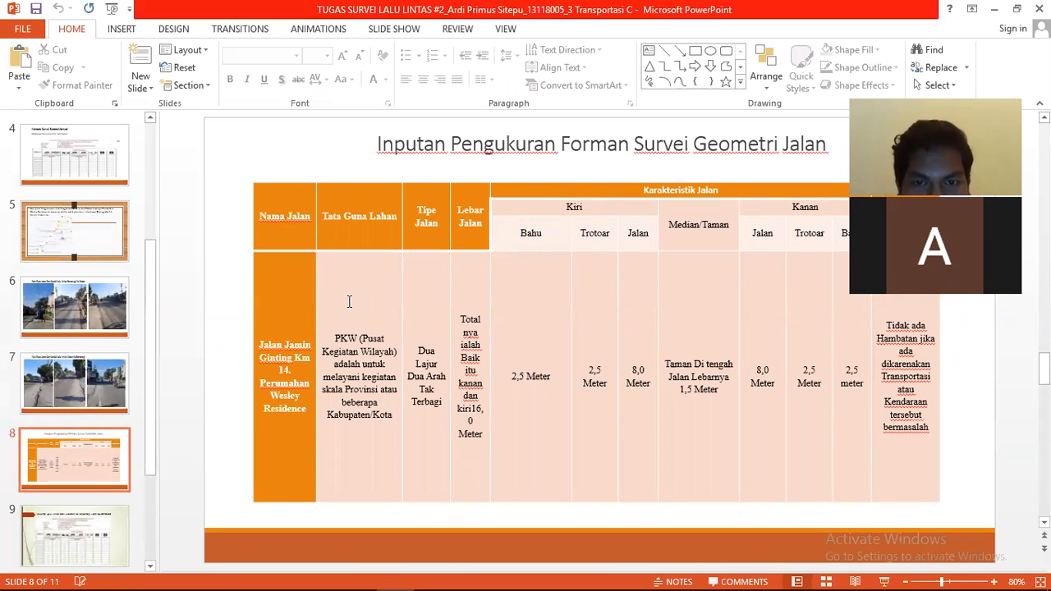
{"action": "key", "text": "alt+Tab"}
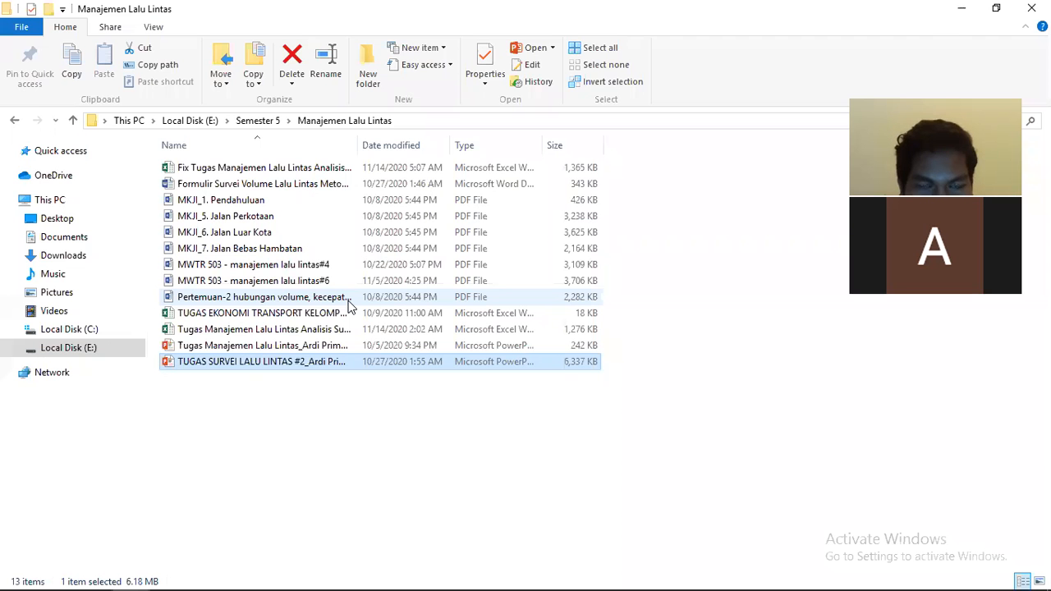
{"action": "key", "text": "alt+Tab"}
{"action": "key", "text": "alt+Tab"}
{"action": "key", "text": "alt+Tab"}
{"action": "key", "text": "alt+Tab"}
{"action": "key", "text": "alt+Tab"}
{"action": "key", "text": "alt+Tab"}
{"action": "key", "text": "alt+Tab"}
{"action": "key", "text": "alt+Tab"}
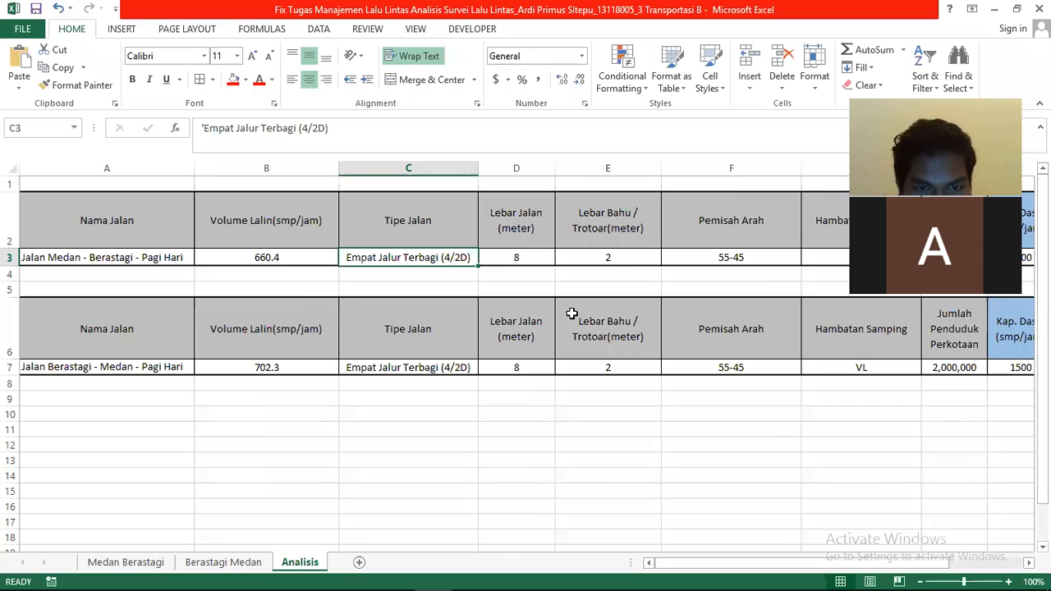
Set Lebar Bahu / Trotoar to 2,5 for both roads, in E3 and E7 of the Analisis sheet
{"action": "left_click", "coordinate": [593, 258]}
{"action": "double_click", "coordinate": [608, 257]}
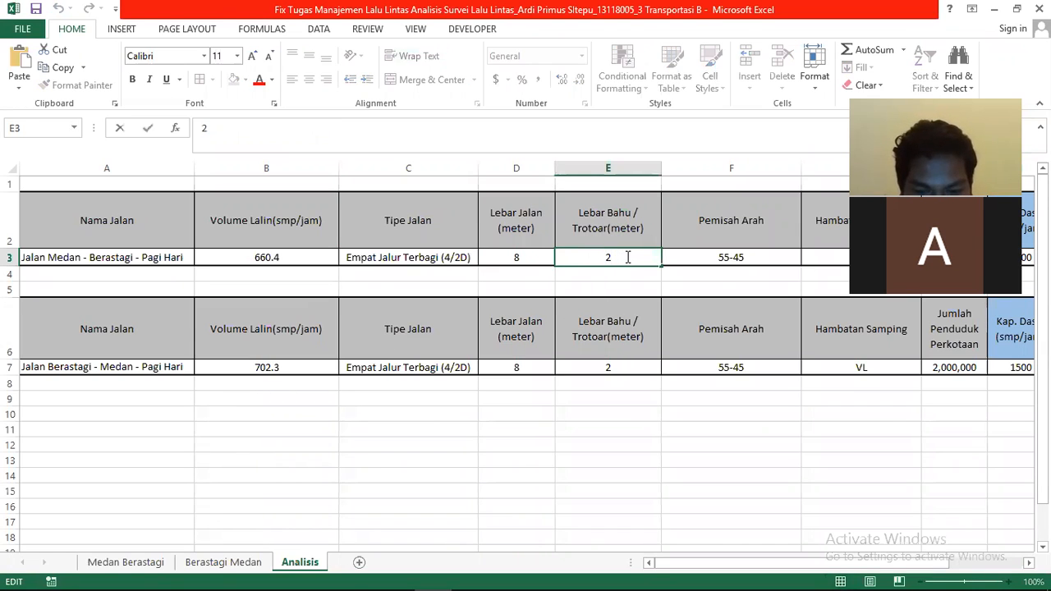
{"action": "type", "text": ",5"}
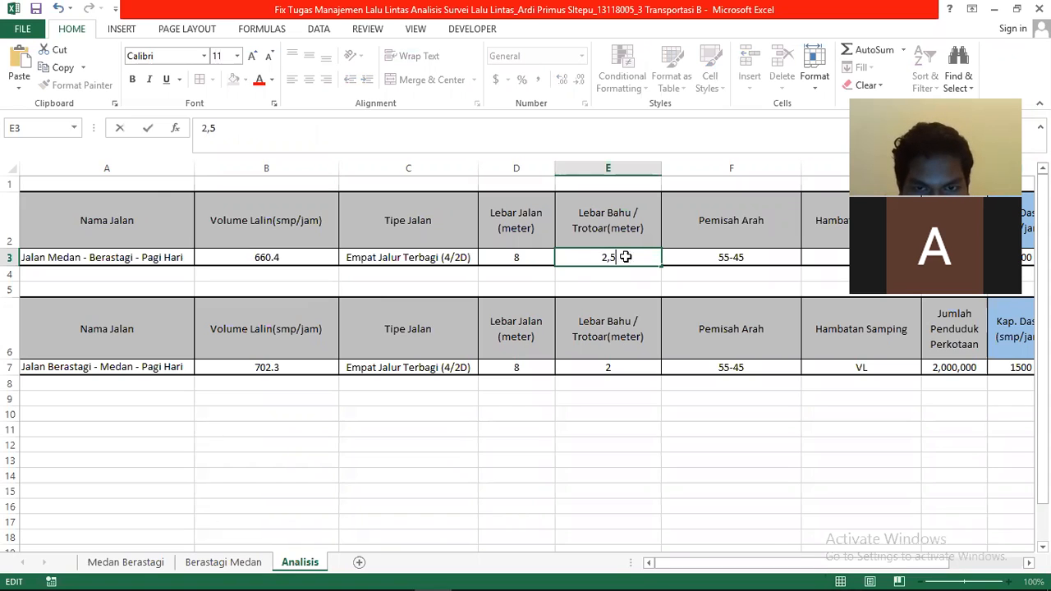
{"action": "key", "text": "Return"}
{"action": "key", "text": "Return"}
{"action": "key", "text": "Return"}
{"action": "key", "text": "Return"}
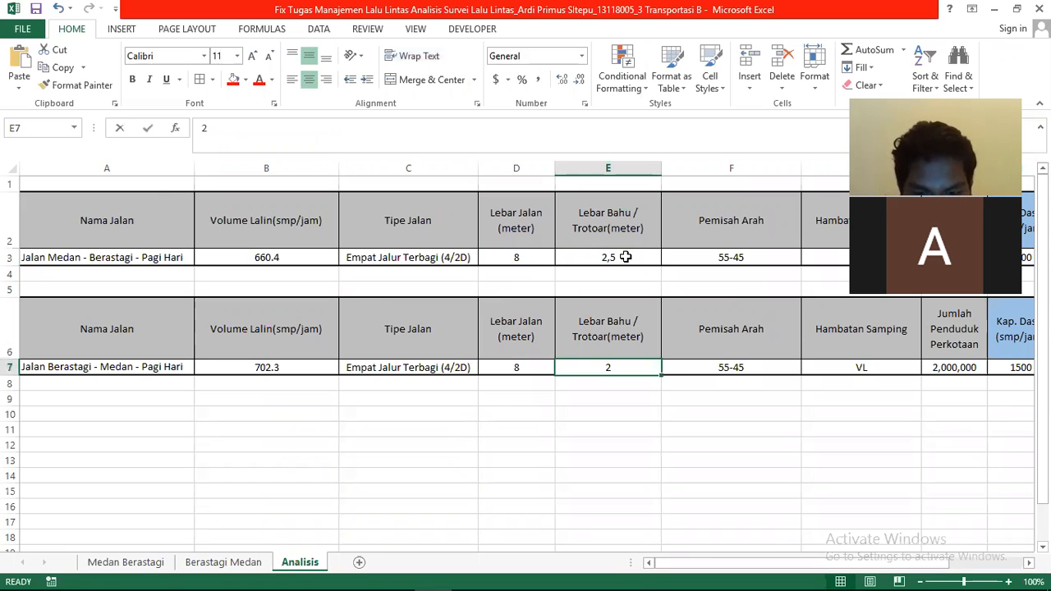
{"action": "type", "text": "2,5"}
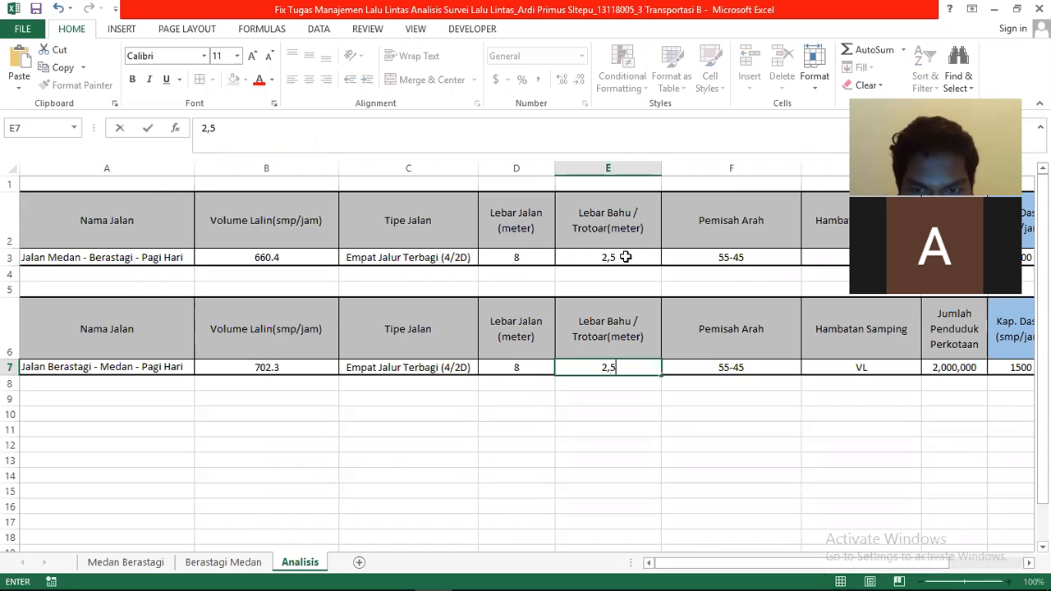
{"action": "key", "text": "Right"}
{"action": "key", "text": "Right"}
{"action": "key", "text": "Left"}
{"action": "key", "text": "Left"}
{"action": "key", "text": "Left"}
{"action": "key", "text": "Right"}
{"action": "key", "text": "Right"}
{"action": "key", "text": "Right"}
{"action": "key", "text": "Right"}
{"action": "key", "text": "Right"}
{"action": "key", "text": "Right"}
{"action": "key", "text": "Right"}
{"action": "key", "text": "Right"}
{"action": "key", "text": "Up"}
{"action": "key", "text": "Left"}
{"action": "key", "text": "Up"}
{"action": "key", "text": "Left"}
{"action": "key", "text": "Left"}
{"action": "key", "text": "Left"}
{"action": "key", "text": "Left"}
{"action": "key", "text": "Left"}
{"action": "key", "text": "Left"}
{"action": "key", "text": "Left"}
{"action": "key", "text": "Left"}
{"action": "key", "text": "Left"}
{"action": "key", "text": "Left"}
{"action": "key", "text": "Up"}
{"action": "key", "text": "Right"}
{"action": "key", "text": "Right"}
{"action": "key", "text": "Right"}
{"action": "key", "text": "Right"}
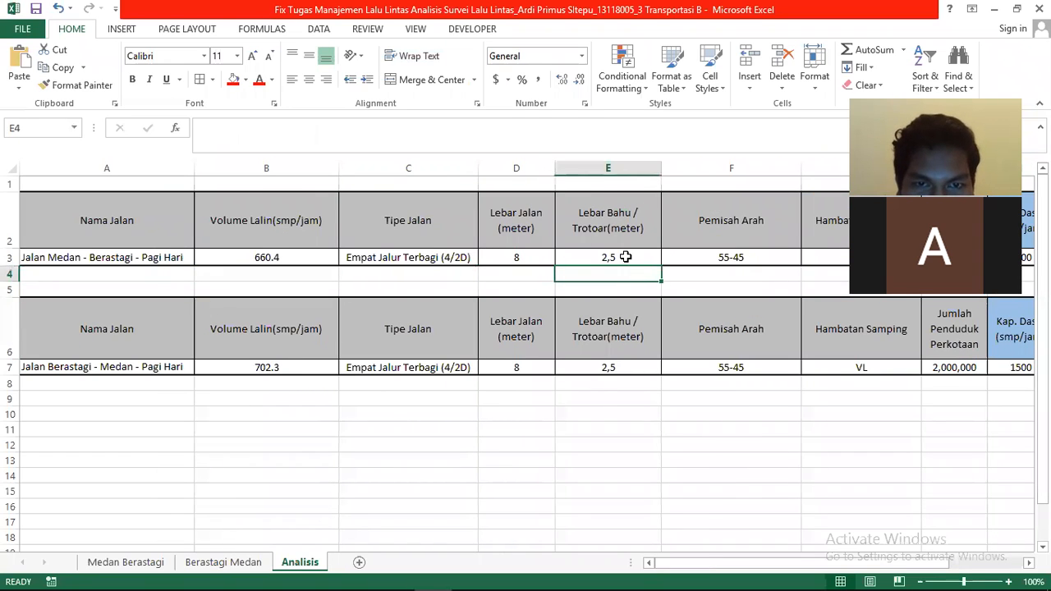
Review the Pemisah Arah and Hambatan Samping entries for Jalan Medan - Berastagi in F3 and G3
{"action": "key", "text": "Up"}
{"action": "key", "text": "Right"}
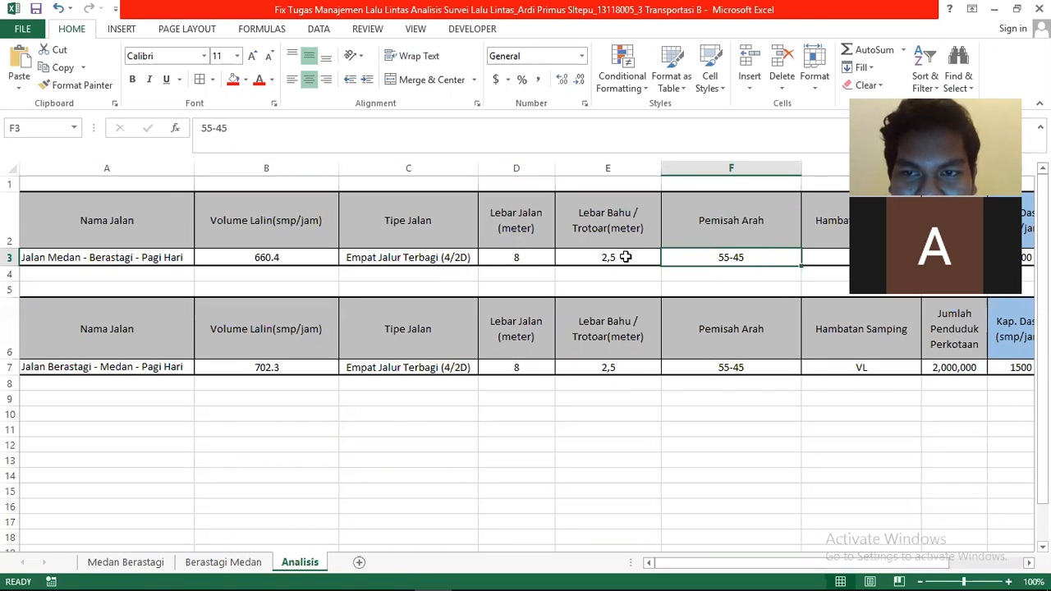
{"action": "key", "text": "Right"}
{"action": "key", "text": "Right"}
{"action": "key", "text": "Right"}
{"action": "key", "text": "Right"}
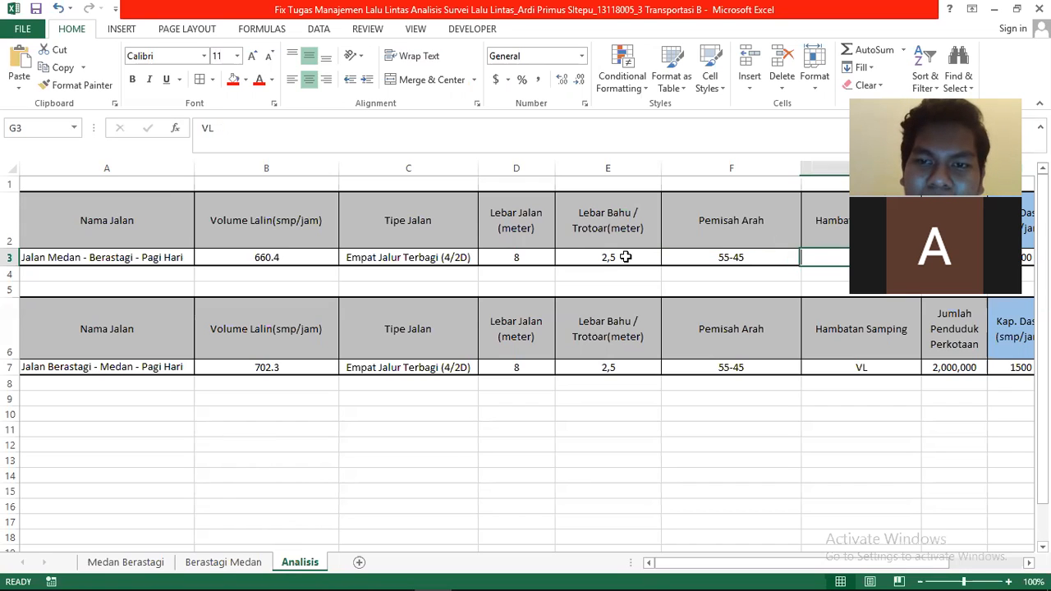
{"action": "key", "text": "Left"}
{"action": "key", "text": "Left"}
{"action": "key", "text": "Left"}
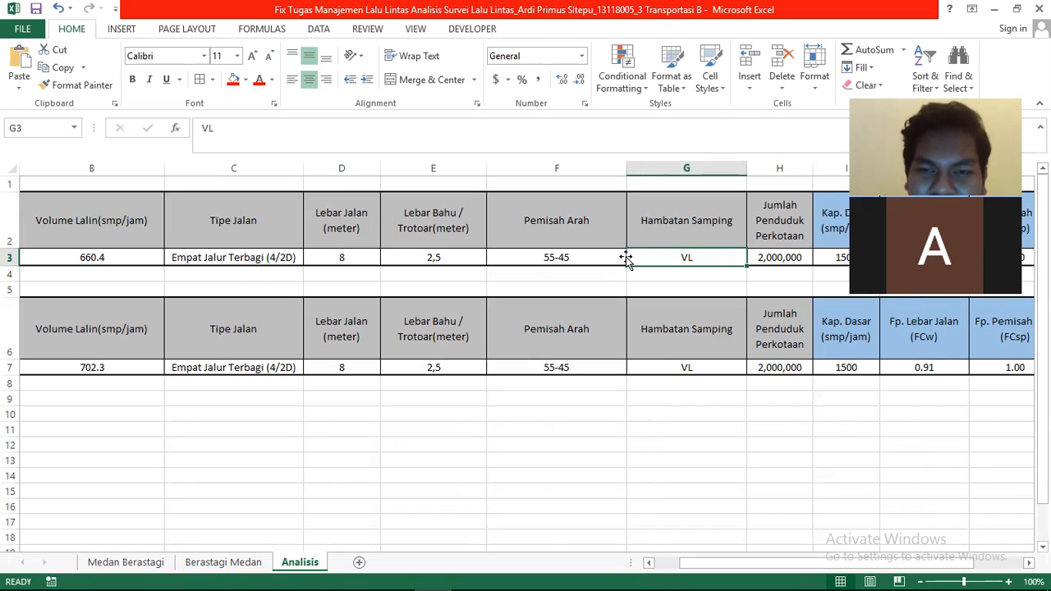
Review the Jumlah Penduduk Perkotaan entry in H3 and the Kap. Dasar entry in I3
{"action": "key", "text": "Right"}
{"action": "key", "text": "Right"}
{"action": "key", "text": "Left"}
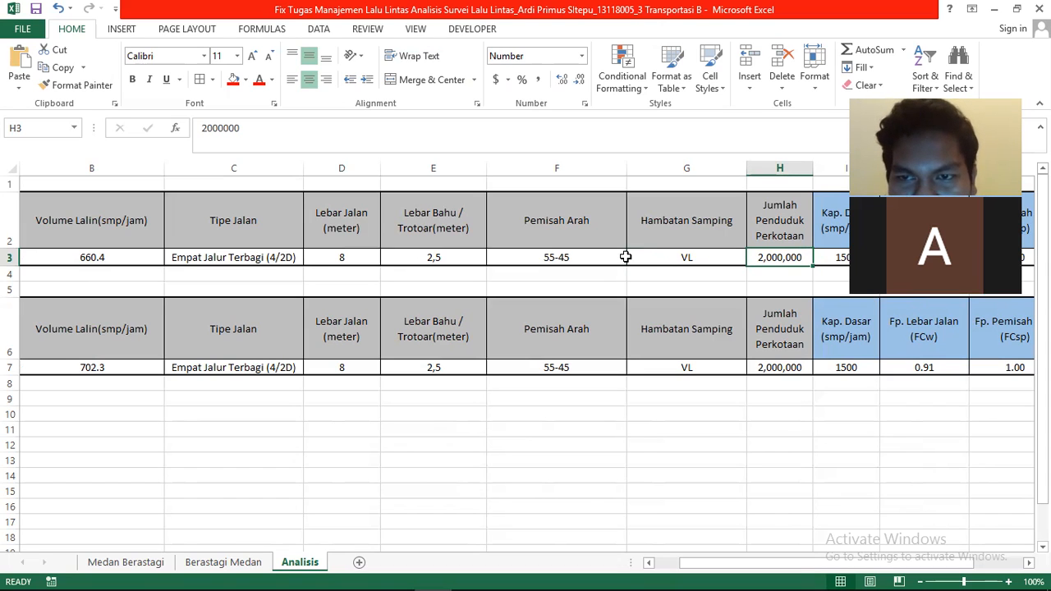
{"action": "key", "text": "Right"}
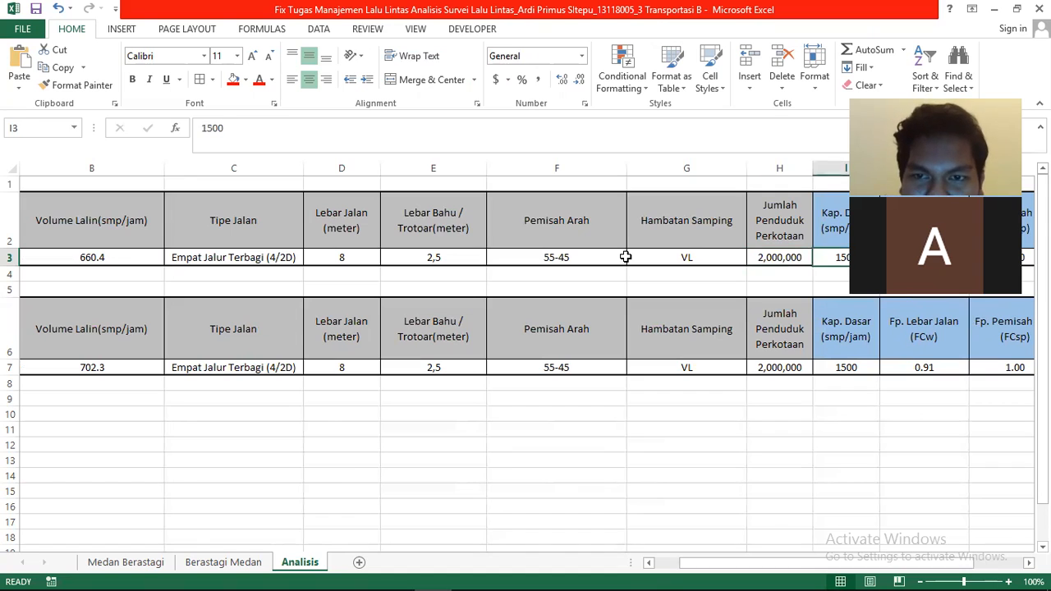
Review the Kap. Dasar and Fp. Lebar Jalan (FCw) entries for both roads in columns I and J
{"action": "key", "text": "Right"}
{"action": "key", "text": "Right"}
{"action": "key", "text": "Left"}
{"action": "key", "text": "Left"}
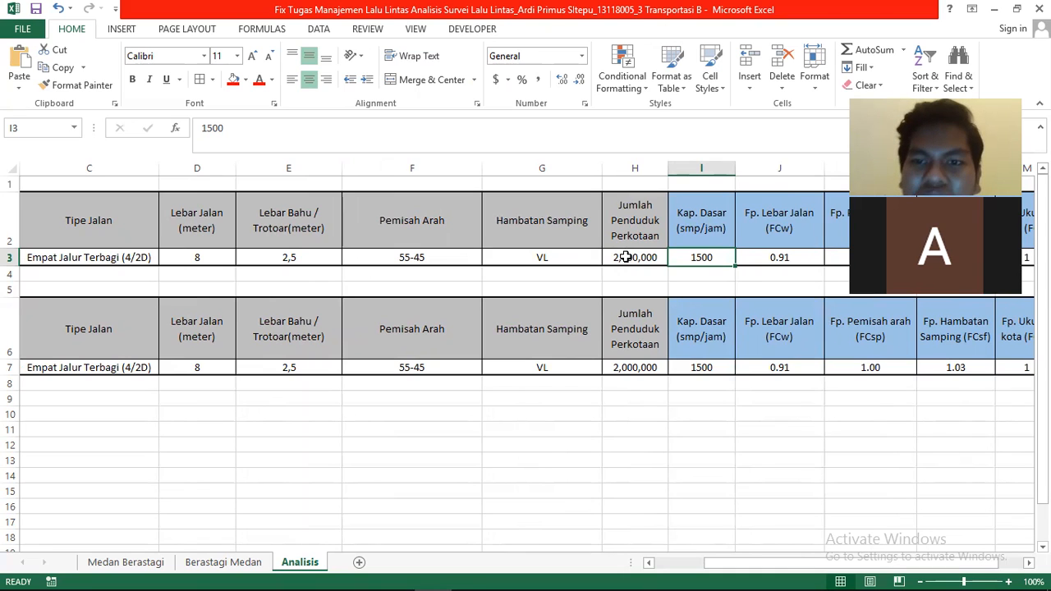
{"action": "key", "text": "Right"}
{"action": "key", "text": "Right"}
{"action": "key", "text": "Left"}
{"action": "key", "text": "Right"}
{"action": "key", "text": "Right"}
{"action": "key", "text": "Right"}
{"action": "key", "text": "Left"}
{"action": "key", "text": "Left"}
{"action": "key", "text": "Left"}
{"action": "key", "text": "Down"}
{"action": "key", "text": "Down"}
{"action": "key", "text": "Down"}
{"action": "key", "text": "Down"}
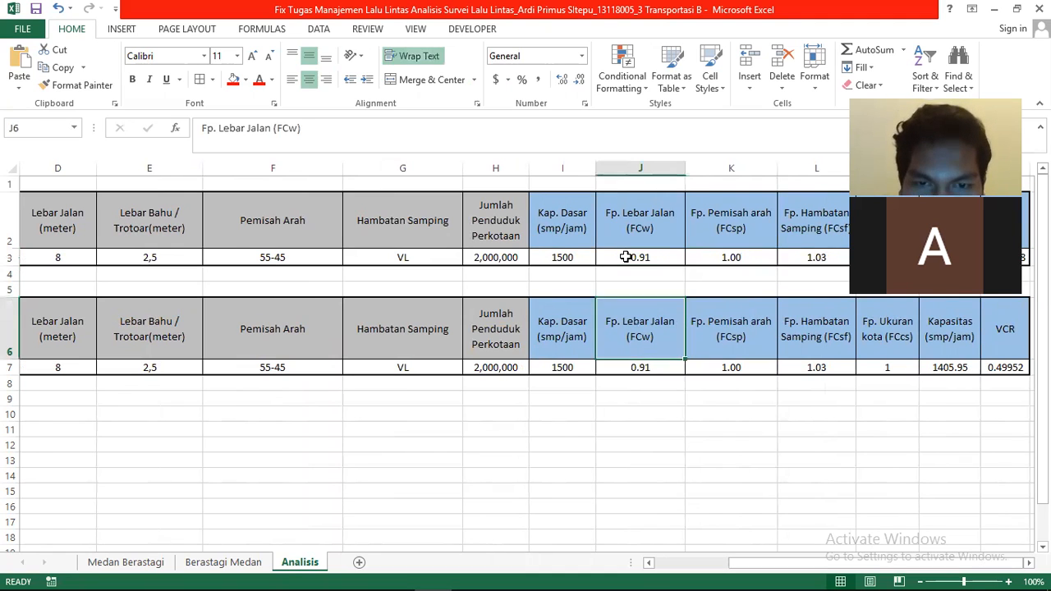
Review the Fp. Pemisah arah (FCsp) and Fp. Hambatan Samping (FCsf) factors in K3 and L3
{"action": "key", "text": "Up"}
{"action": "key", "text": "Up"}
{"action": "key", "text": "Up"}
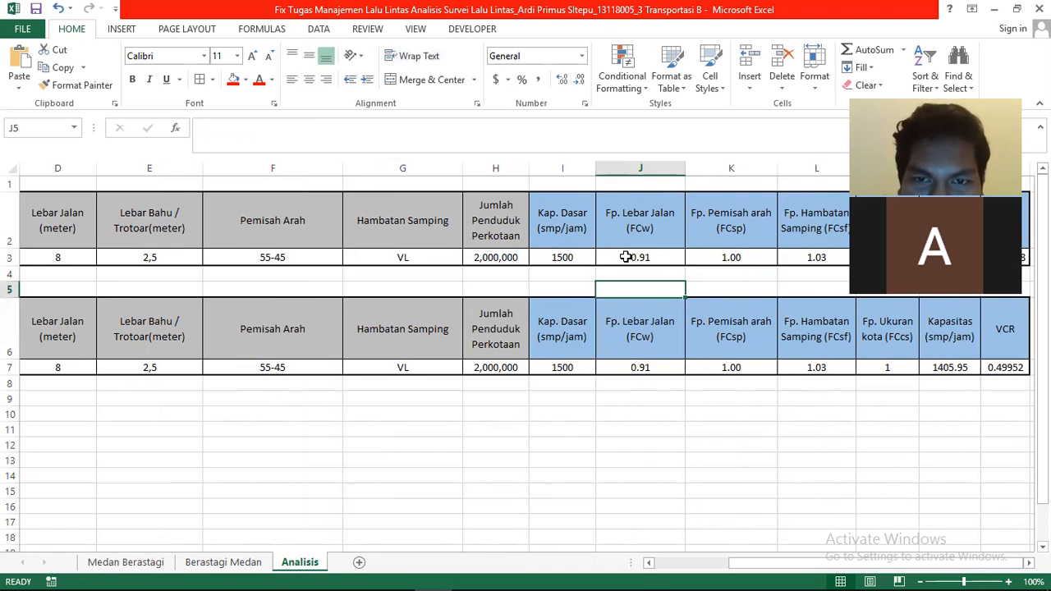
{"action": "key", "text": "Right"}
{"action": "key", "text": "Up"}
{"action": "key", "text": "Right"}
{"action": "key", "text": "Left"}
{"action": "key", "text": "Right"}
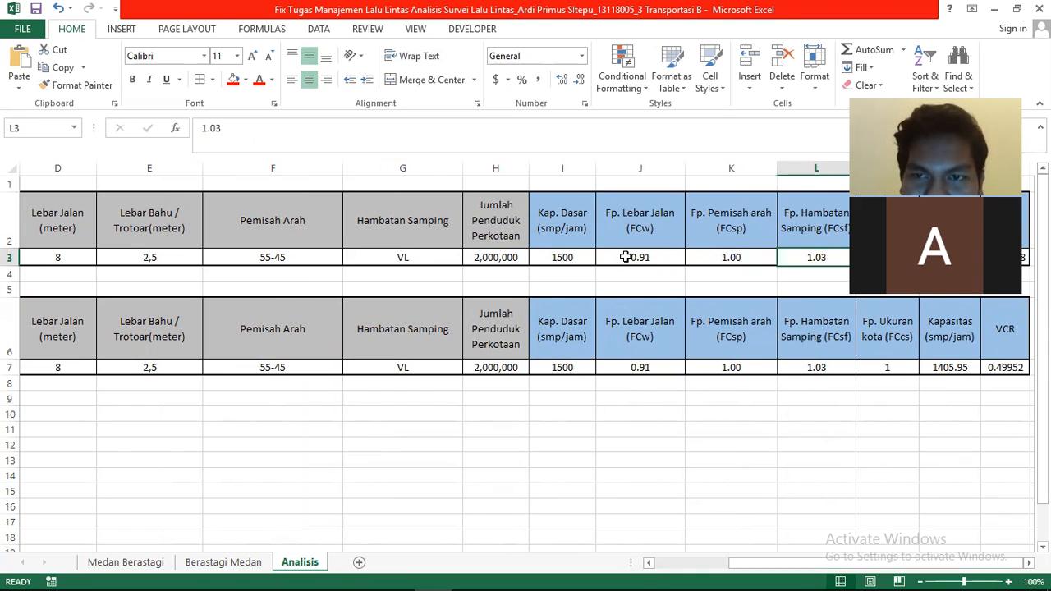
{"action": "key", "text": "Down"}
{"action": "key", "text": "Up"}
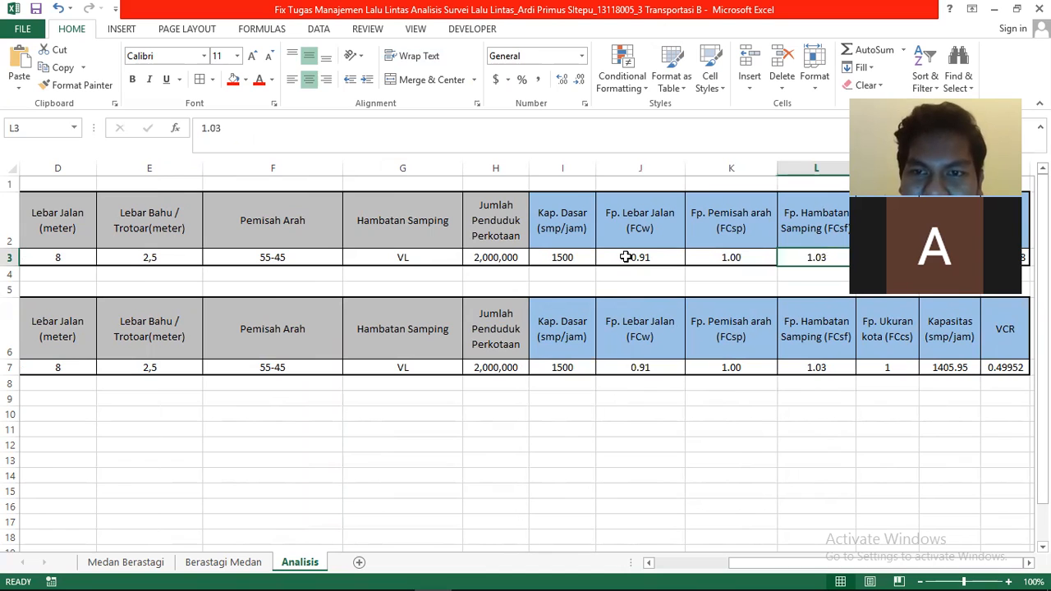
{"action": "key", "text": "Down"}
{"action": "key", "text": "Up"}
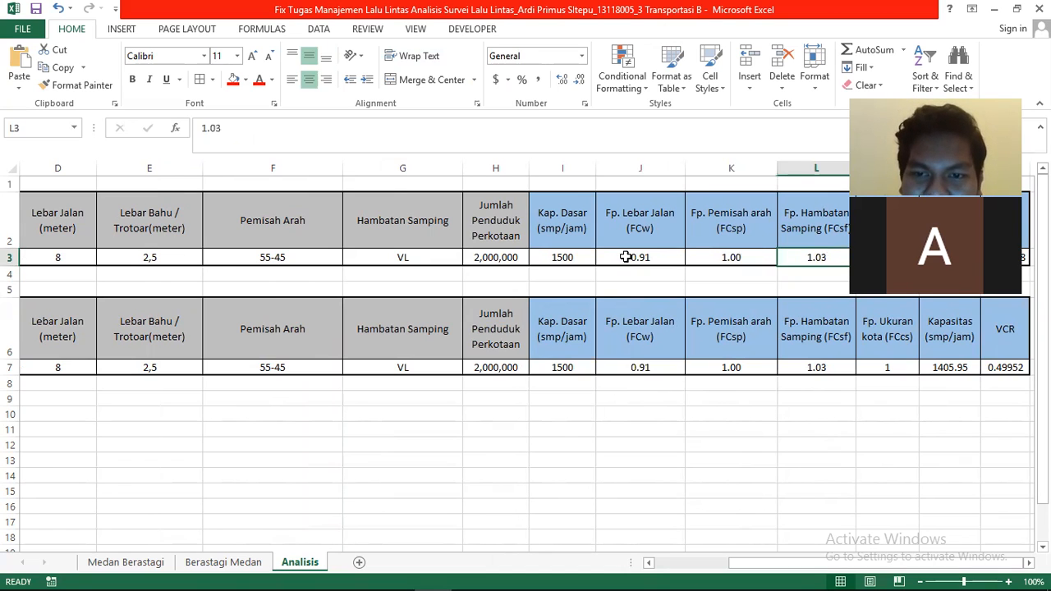
Examine the Fp. Ukuran kota (FCcs), Kapasitas and VCR columns of the two road tables
{"action": "key", "text": "Down"}
{"action": "key", "text": "Down"}
{"action": "key", "text": "Down"}
{"action": "key", "text": "Down"}
{"action": "key", "text": "Right"}
{"action": "key", "text": "Right"}
{"action": "key", "text": "Right"}
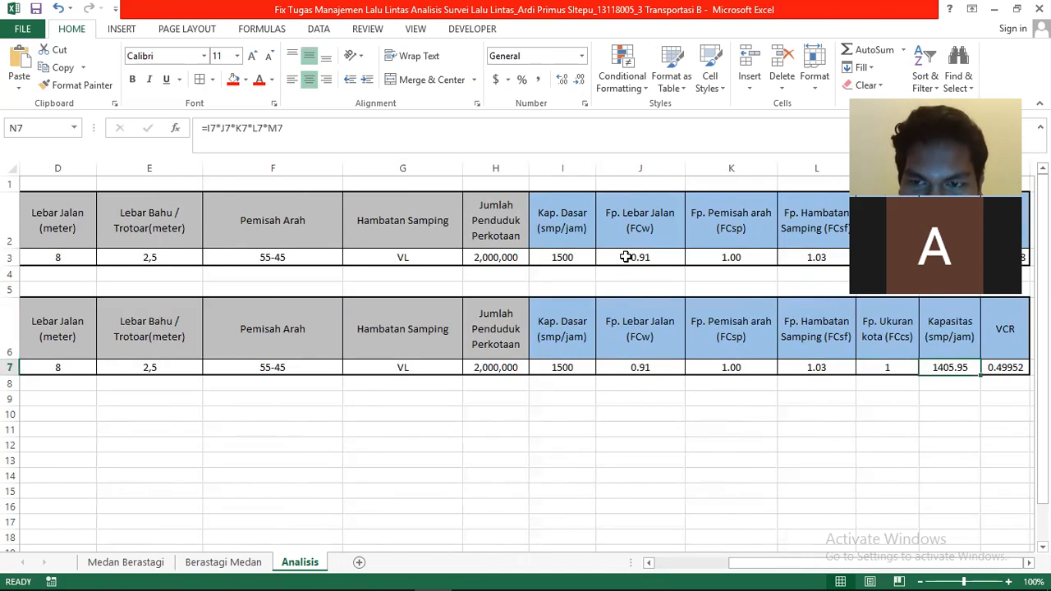
{"action": "key", "text": "Up"}
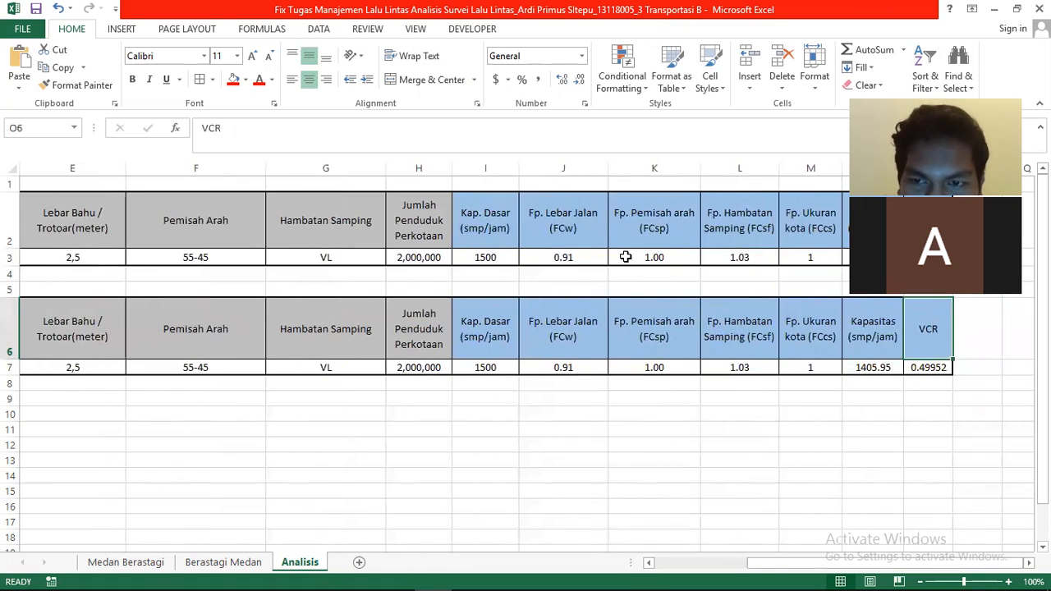
{"action": "key", "text": "Left"}
{"action": "key", "text": "Left"}
{"action": "key", "text": "Up"}
{"action": "key", "text": "Up"}
{"action": "key", "text": "Up"}
{"action": "key", "text": "Down"}
{"action": "key", "text": "Right"}
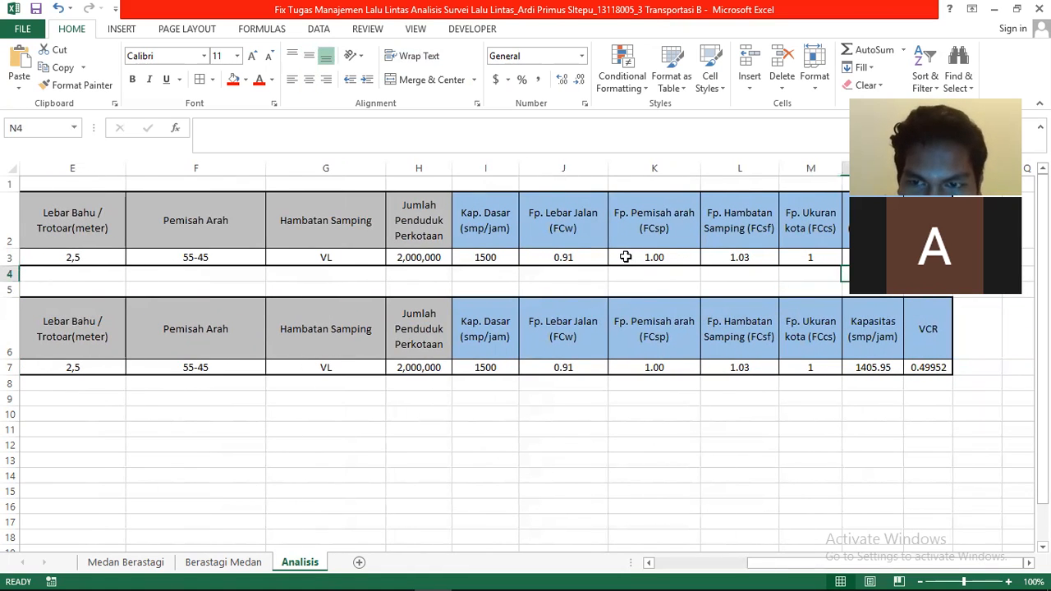
{"action": "key", "text": "Down"}
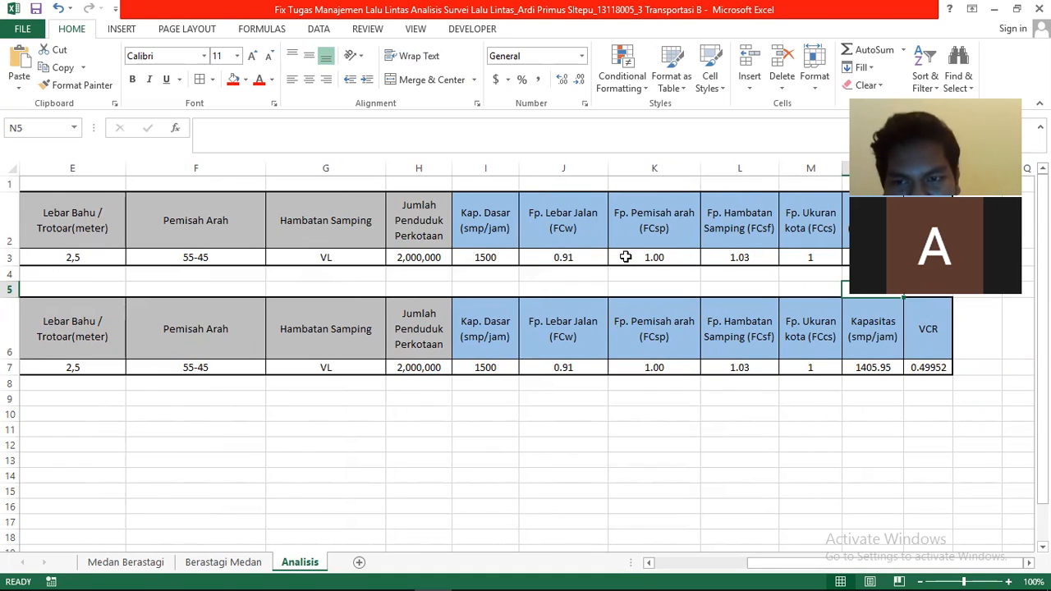
Inspect the Kapasitas formula in N7 and its referenced factor cells, leaving the formula as it is
{"action": "left_click", "coordinate": [869, 368]}
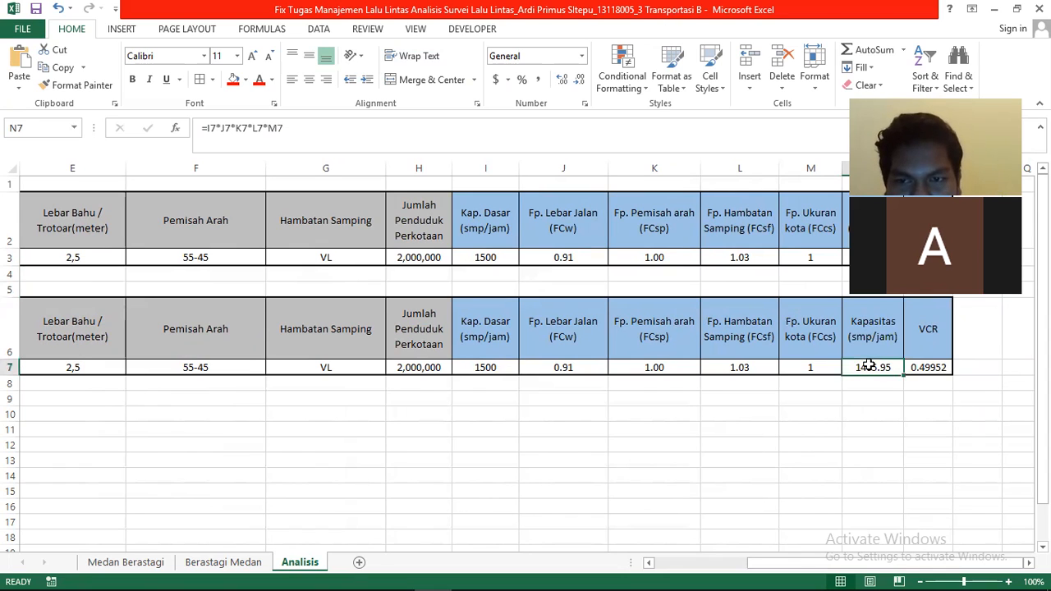
{"action": "double_click", "coordinate": [869, 367]}
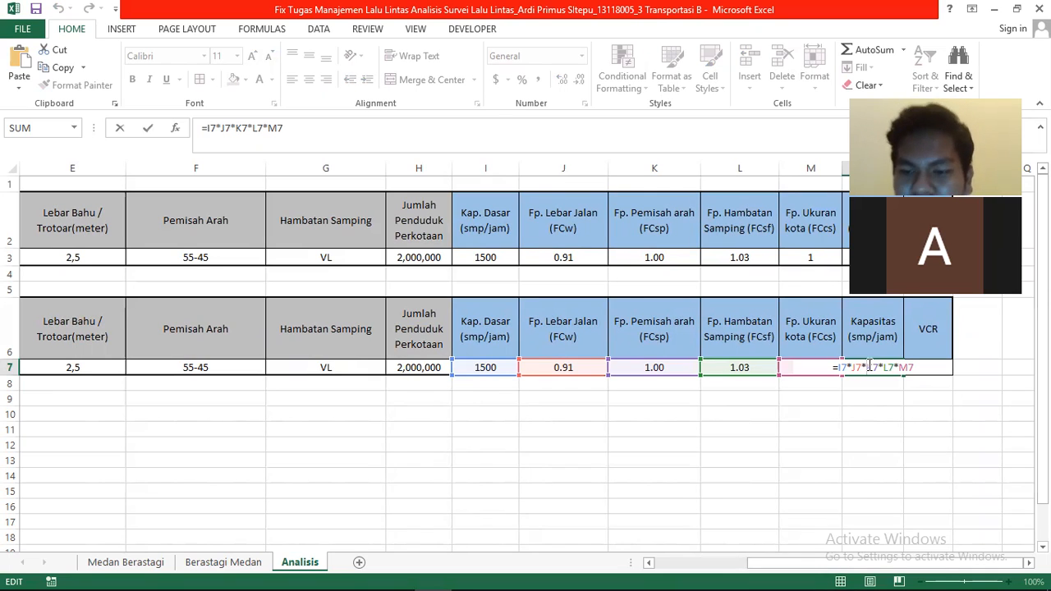
{"action": "key", "text": "Return"}
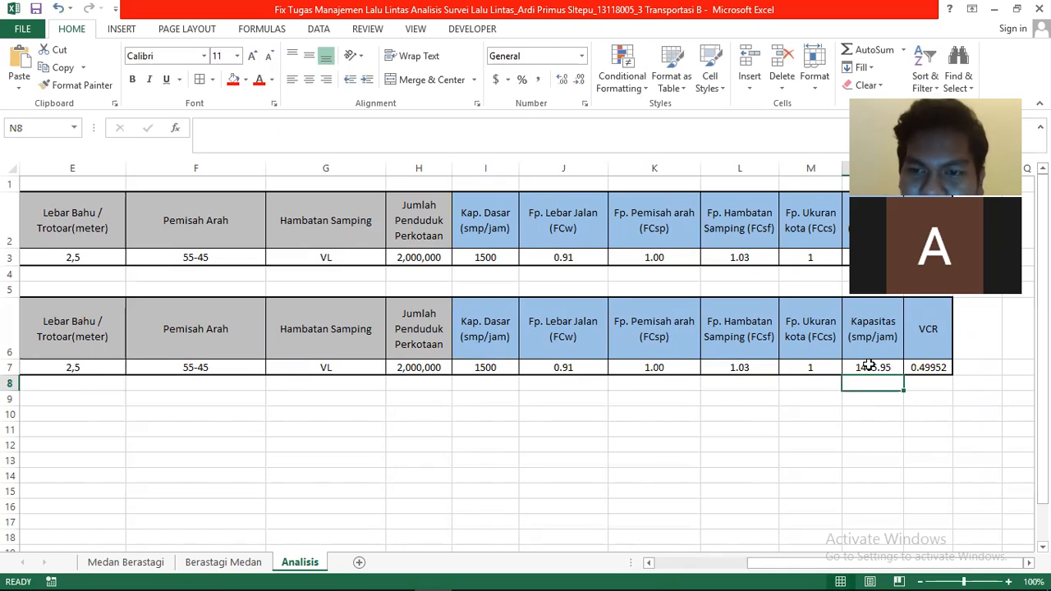
Check the VCR formula in O7 and compare the VCR results of both roads in column O
{"action": "left_click", "coordinate": [869, 366]}
{"action": "key", "text": "Right"}
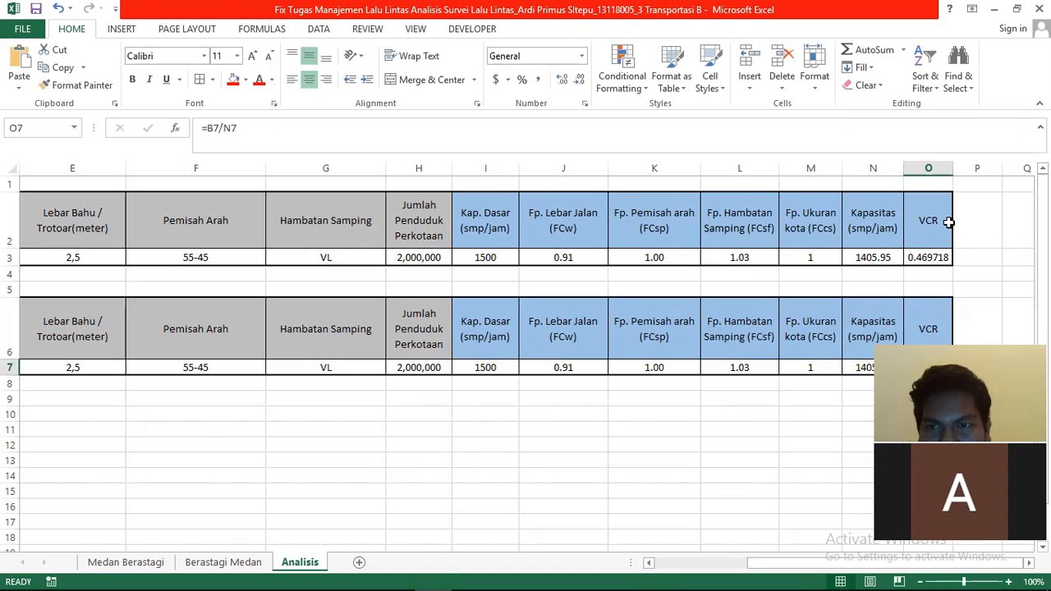
{"action": "key", "text": "Down"}
{"action": "key", "text": "Down"}
{"action": "key", "text": "Down"}
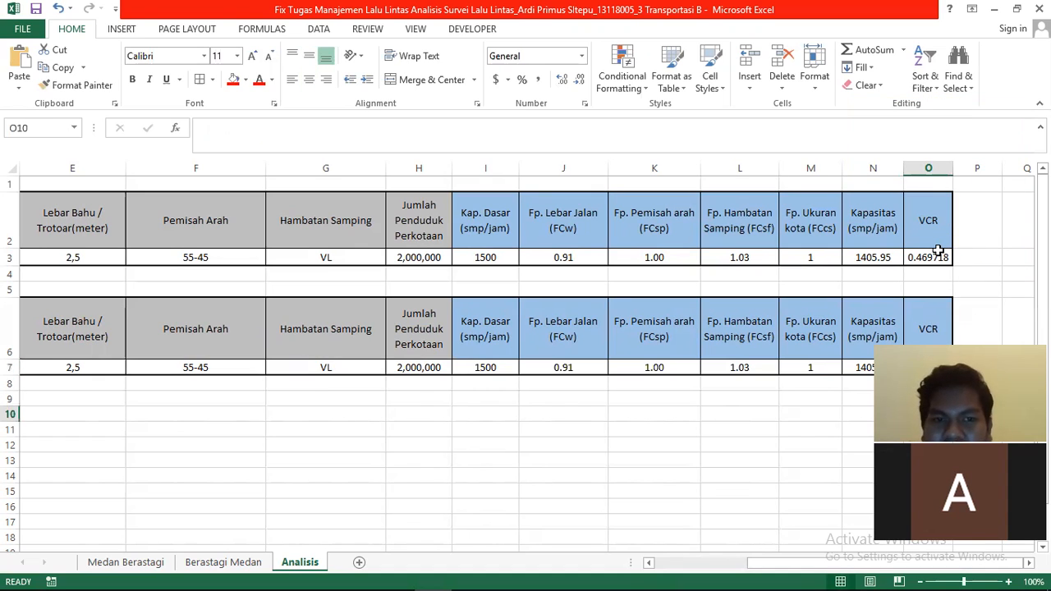
{"action": "key", "text": "Right"}
{"action": "key", "text": "Down"}
{"action": "key", "text": "Down"}
{"action": "key", "text": "Down"}
{"action": "key", "text": "Up"}
{"action": "key", "text": "Up"}
{"action": "key", "text": "Up"}
{"action": "key", "text": "Up"}
{"action": "key", "text": "Up"}
{"action": "key", "text": "Up"}
{"action": "key", "text": "Up"}
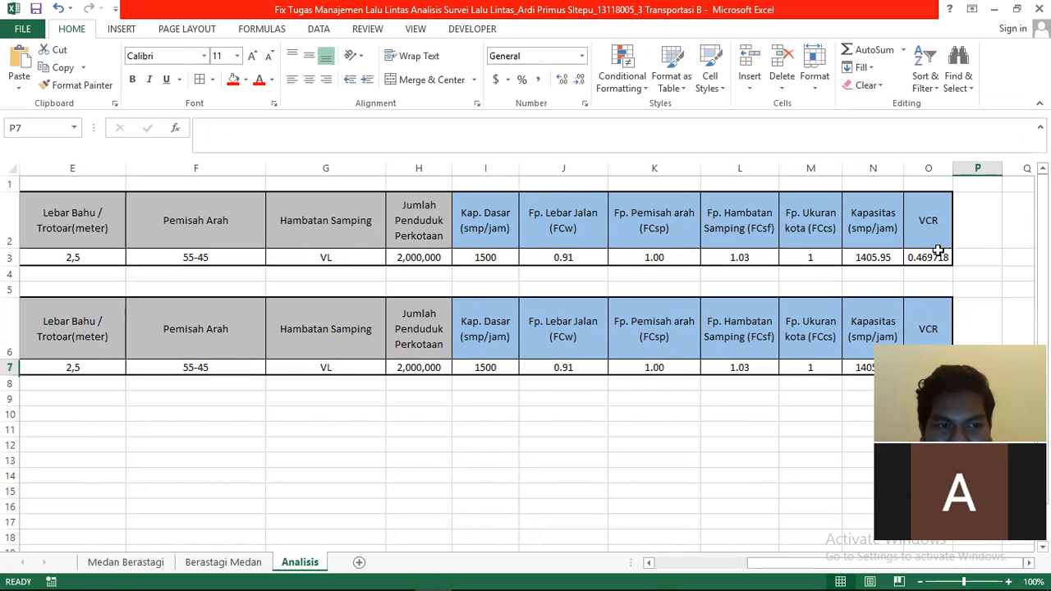
{"action": "key", "text": "Right"}
{"action": "key", "text": "Left"}
{"action": "key", "text": "Left"}
{"action": "key", "text": "Up"}
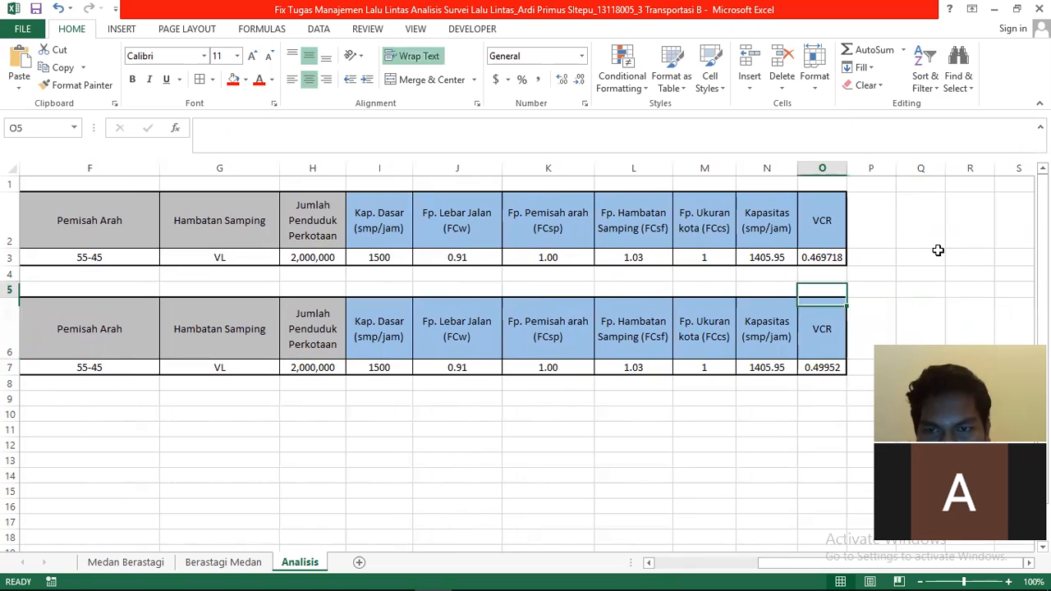
{"action": "key", "text": "Up"}
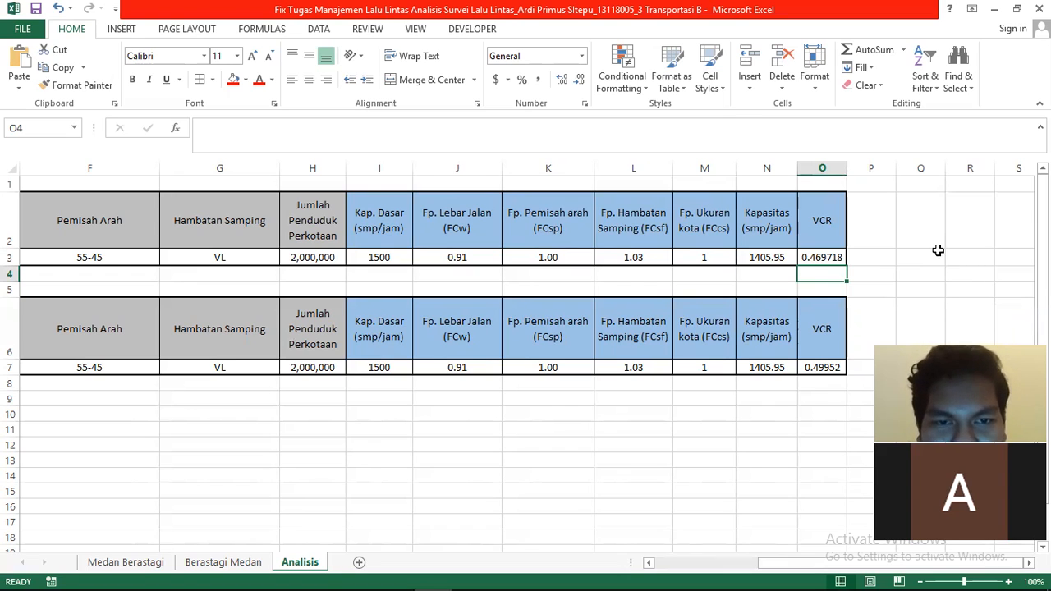
{"action": "key", "text": "Left"}
{"action": "key", "text": "Left"}
{"action": "key", "text": "Left"}
{"action": "key", "text": "Left"}
{"action": "key", "text": "Left"}
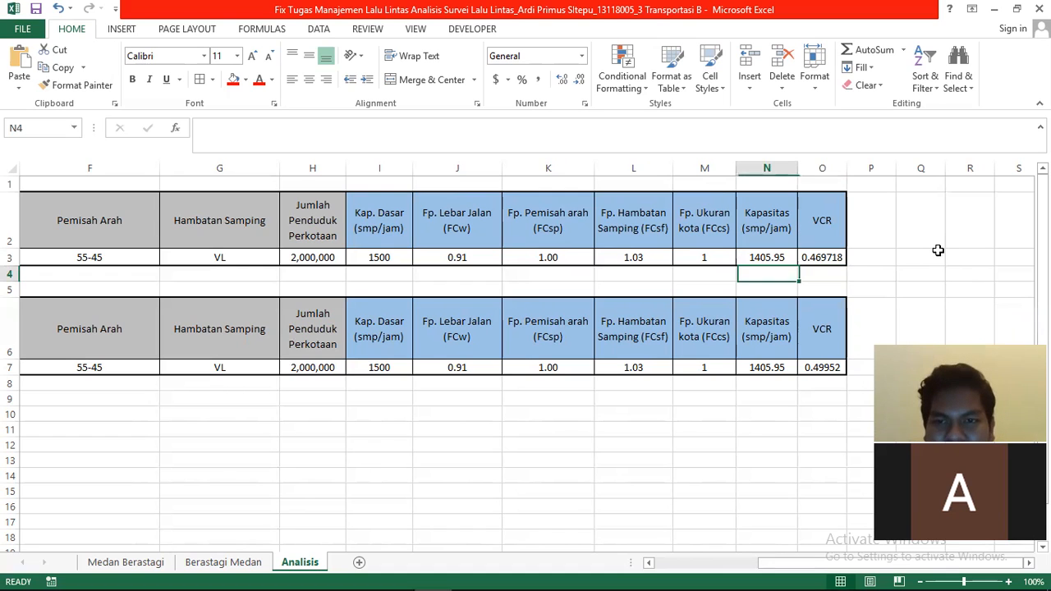
{"action": "key", "text": "Up"}
{"action": "key", "text": "Up"}
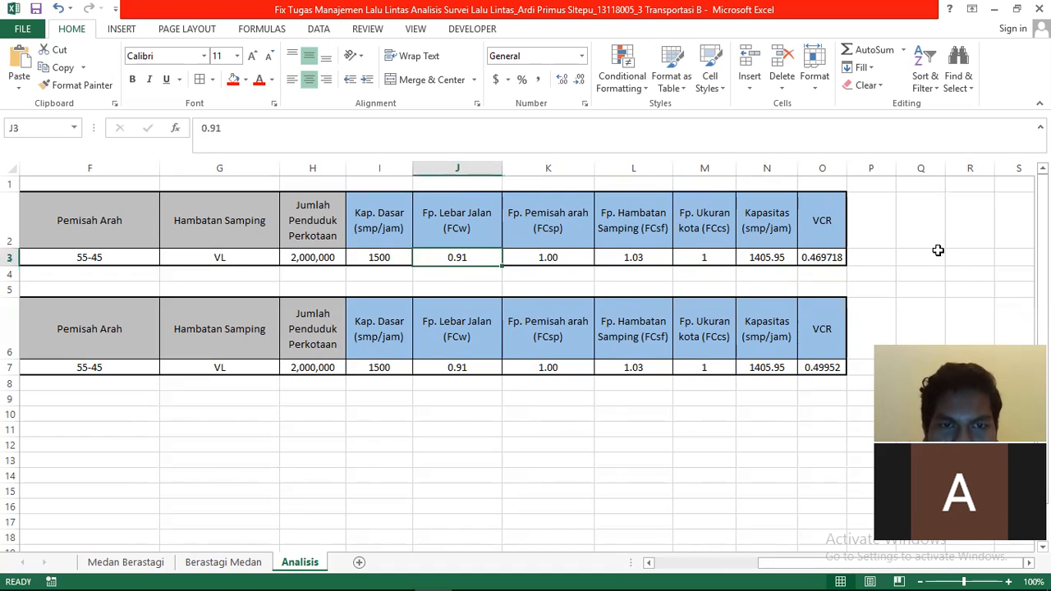
{"action": "key", "text": "Right"}
{"action": "key", "text": "Right"}
{"action": "key", "text": "Right"}
{"action": "key", "text": "Right"}
{"action": "key", "text": "Right"}
{"action": "key", "text": "Down"}
{"action": "key", "text": "Down"}
{"action": "key", "text": "Down"}
{"action": "key", "text": "Down"}
{"action": "key", "text": "Down"}
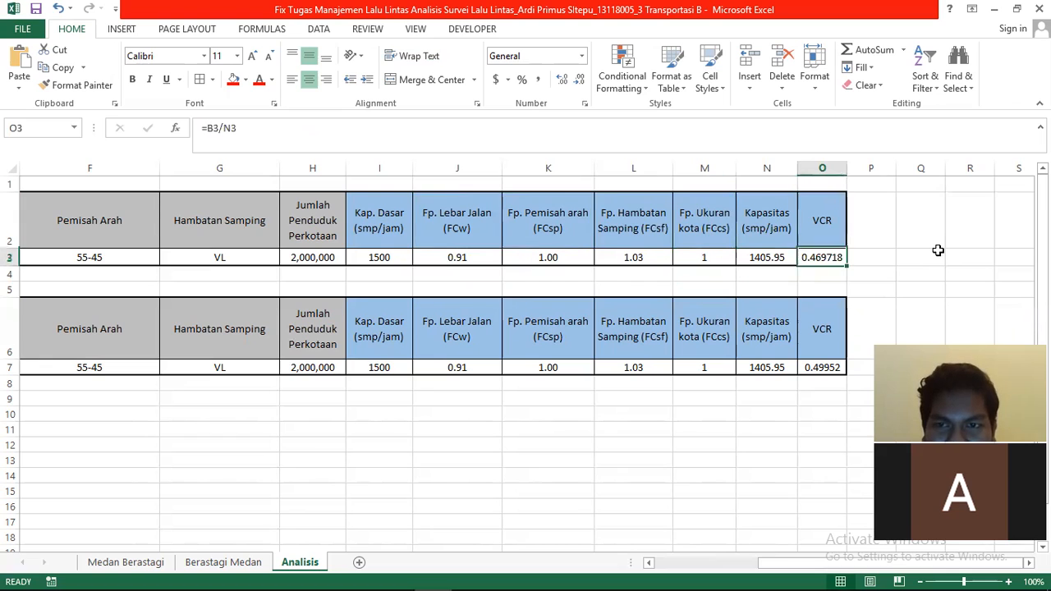
{"action": "key", "text": "Up"}
{"action": "key", "text": "Up"}
{"action": "key", "text": "Up"}
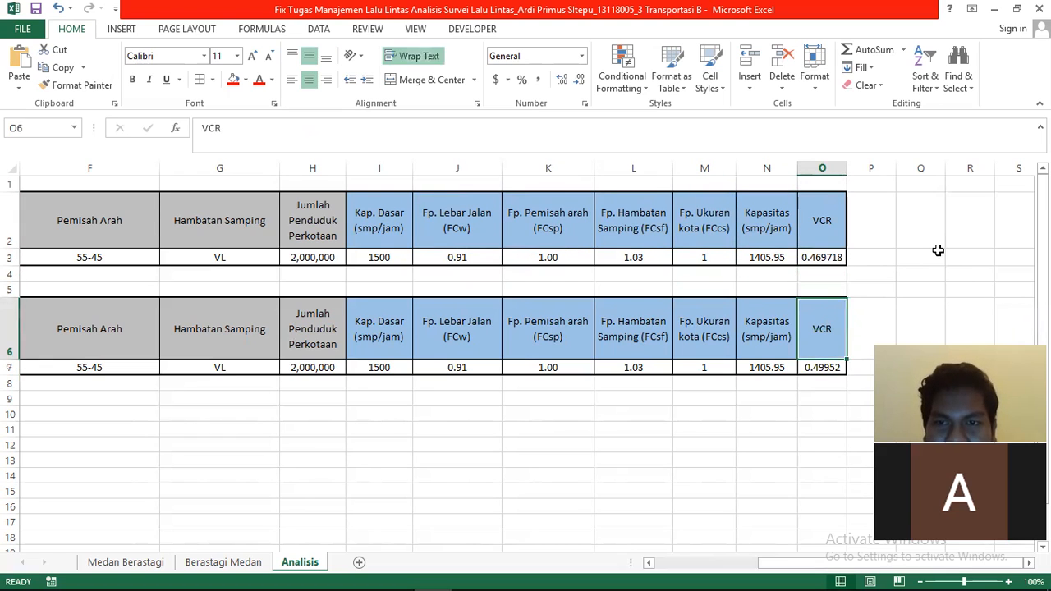
{"action": "key", "text": "Down"}
{"action": "key", "text": "Left"}
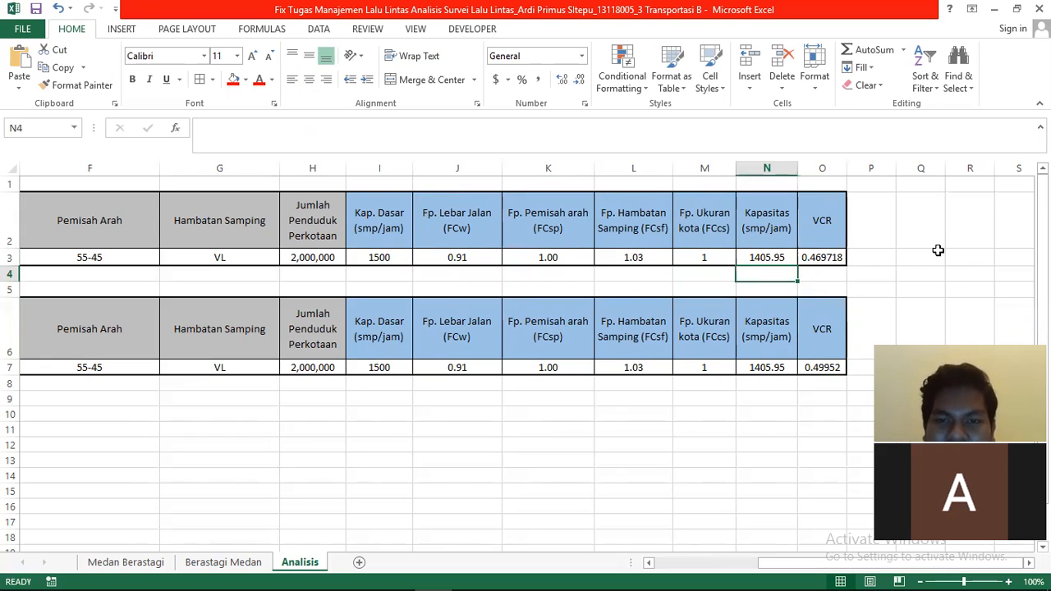
{"action": "key", "text": "Up"}
{"action": "key", "text": "Up"}
{"action": "key", "text": "Left"}
{"action": "key", "text": "Left"}
{"action": "key", "text": "Left"}
{"action": "key", "text": "Left"}
{"action": "key", "text": "Left"}
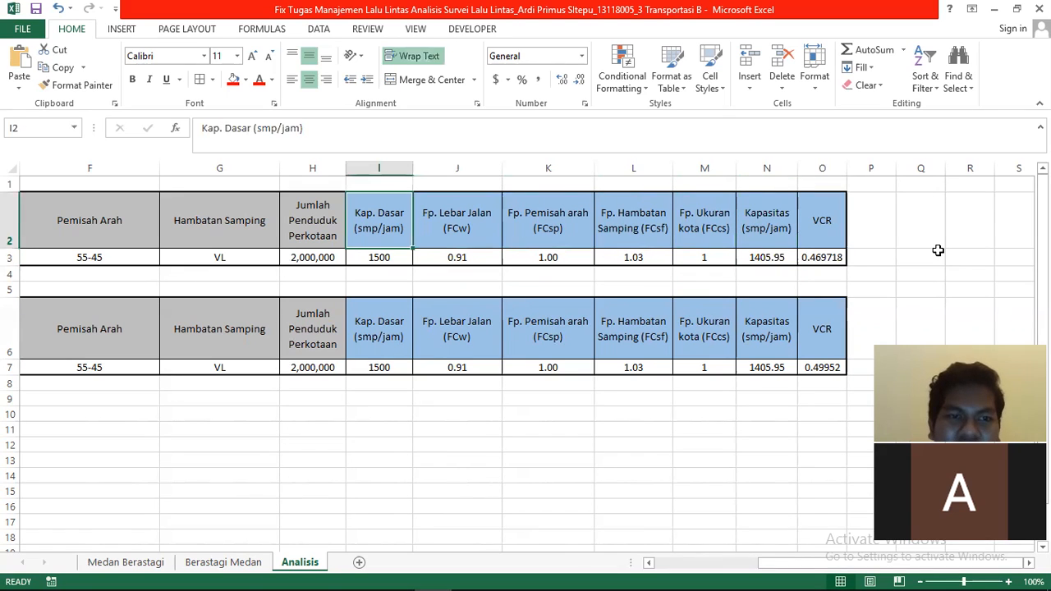